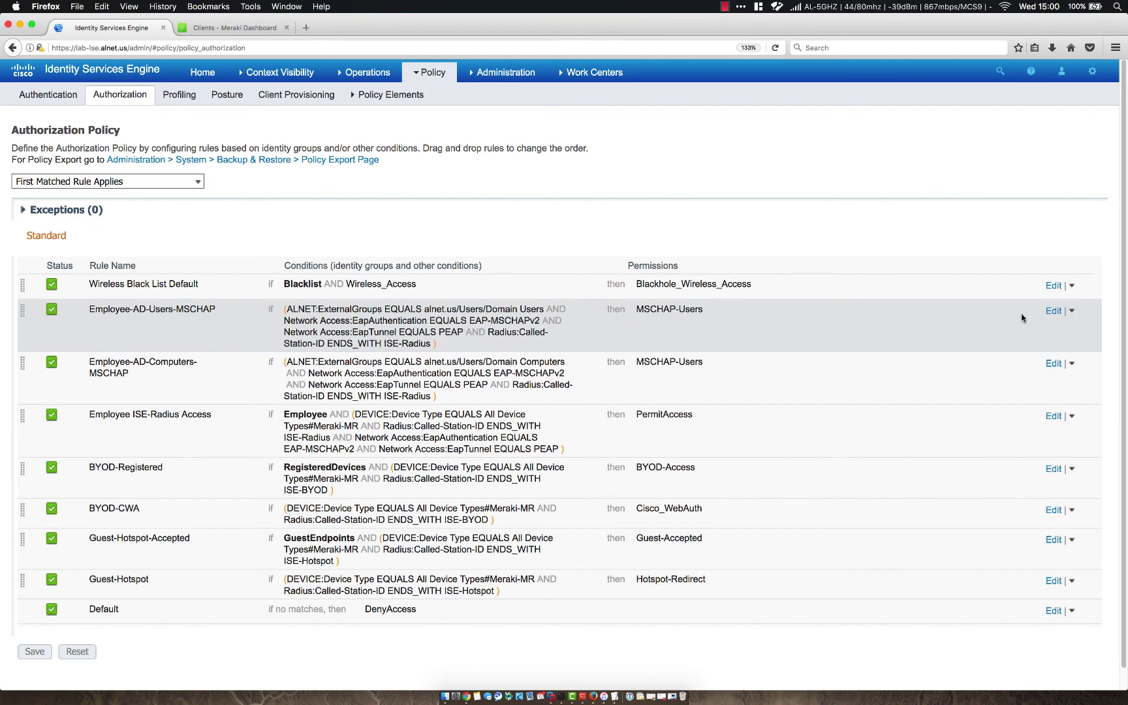
# Step: Duplicate the Employee-AD-Users-MSCHAP rule above itself and rename the copy Employee-AD-Users-EAP-TLS
pyautogui.click(1073, 312)
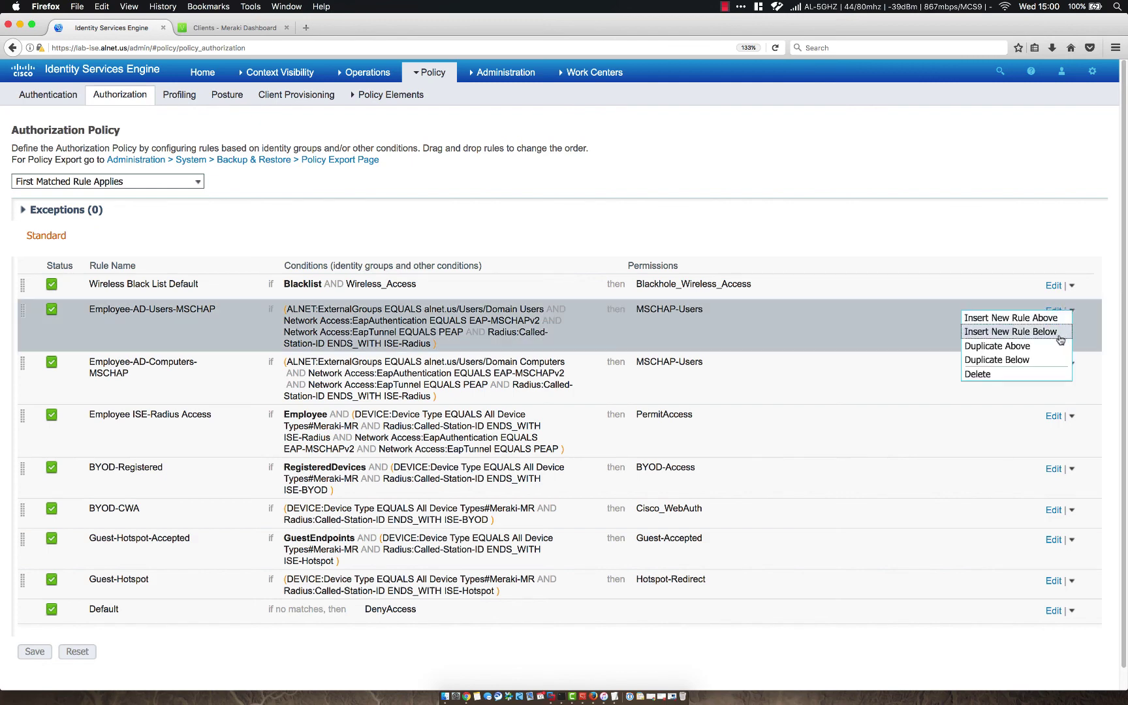
pyautogui.click(1032, 347)
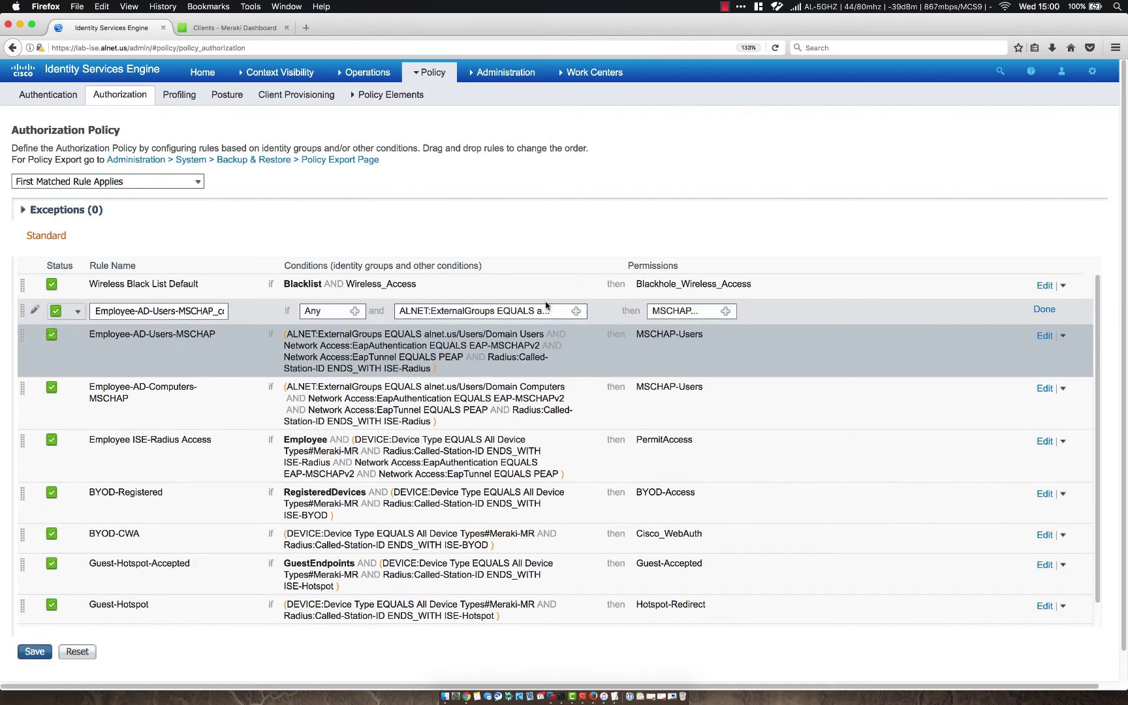
pyautogui.moveTo(176, 309); pyautogui.dragTo(242, 310)
pyautogui.write('EAP-TLS')
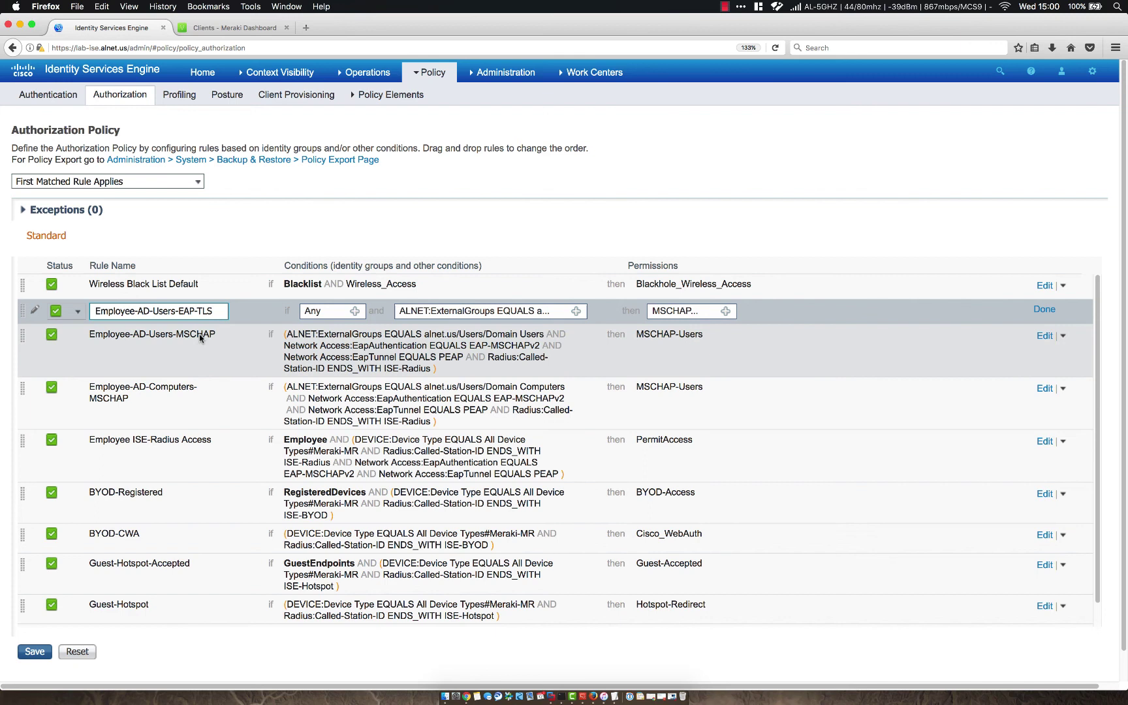
# Step: Change the copied rule's EapAuthentication condition from EAP-MSCHAPv2 to EAP-TLS
pyautogui.click(576, 311)
pyautogui.scroll(-3, 686, 375)
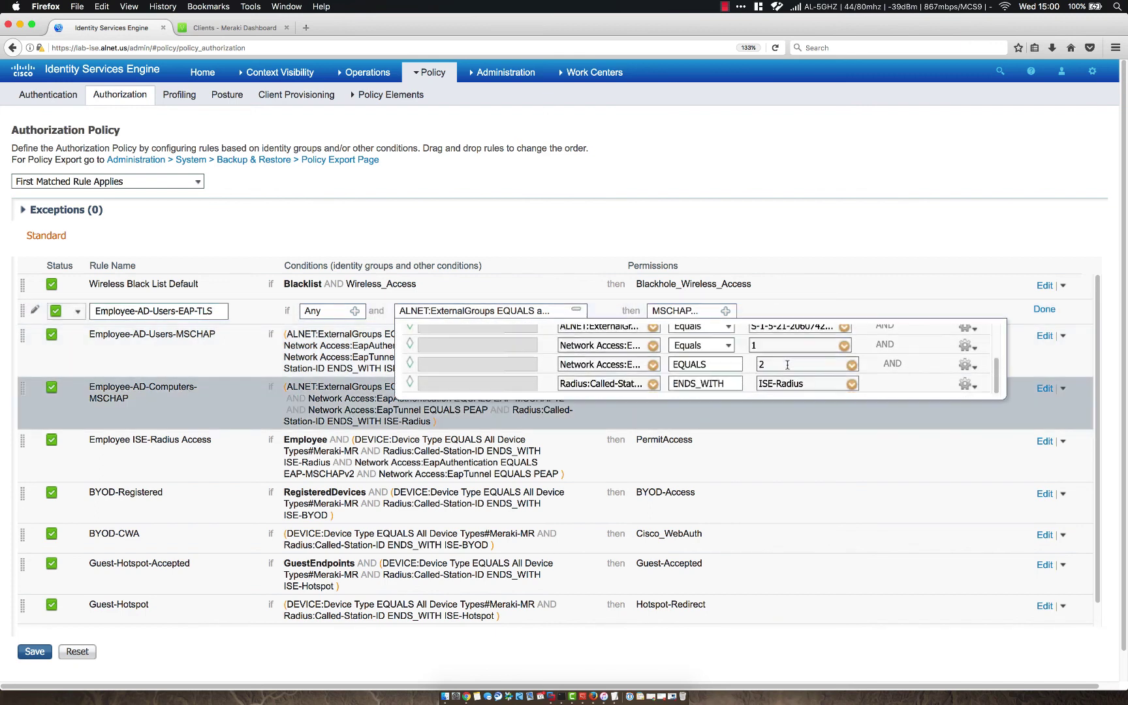
pyautogui.click(844, 346)
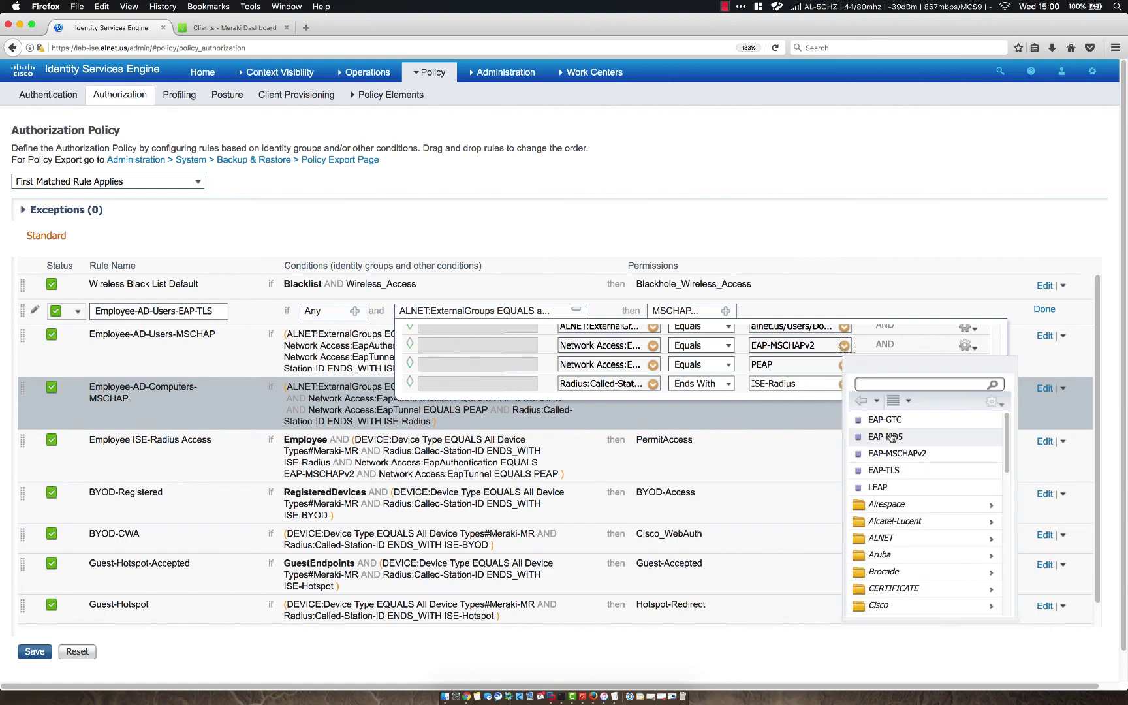
pyautogui.click(883, 470)
pyautogui.click(577, 312)
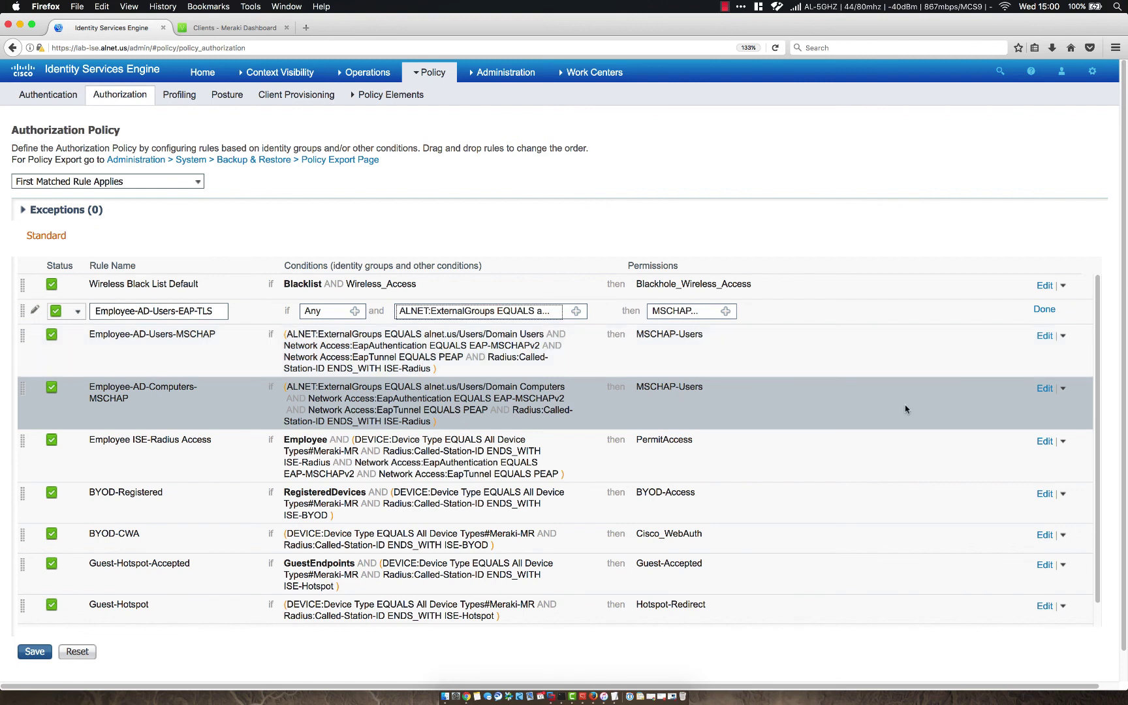
pyautogui.click(1062, 389)
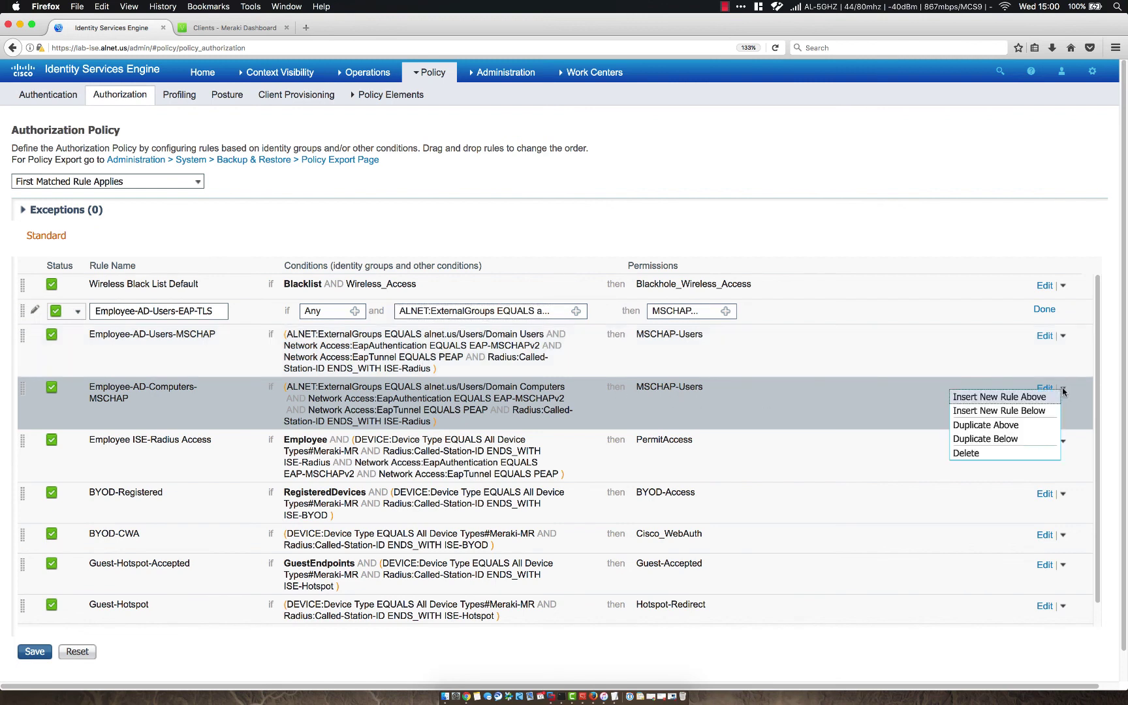
# Step: Duplicate the computers rule above itself and rename the copy Employee-AD-Computers-EAP-TLS
pyautogui.click(1009, 424)
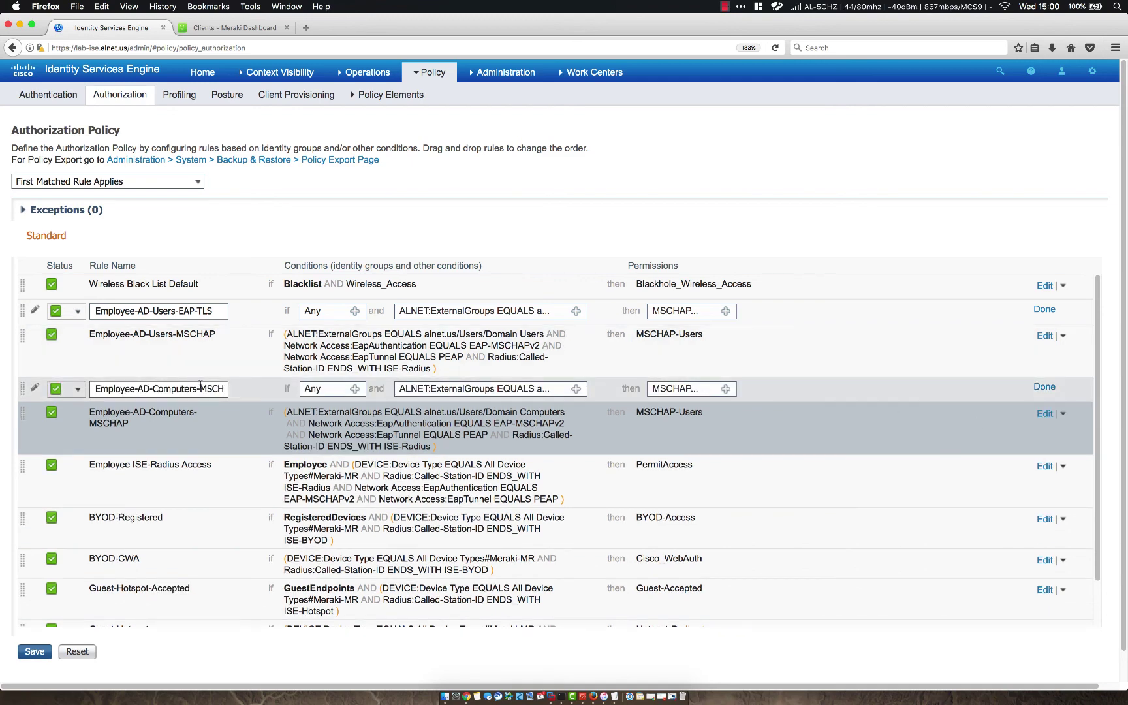
pyautogui.doubleClick(200, 384)
pyautogui.write('EAP-T')
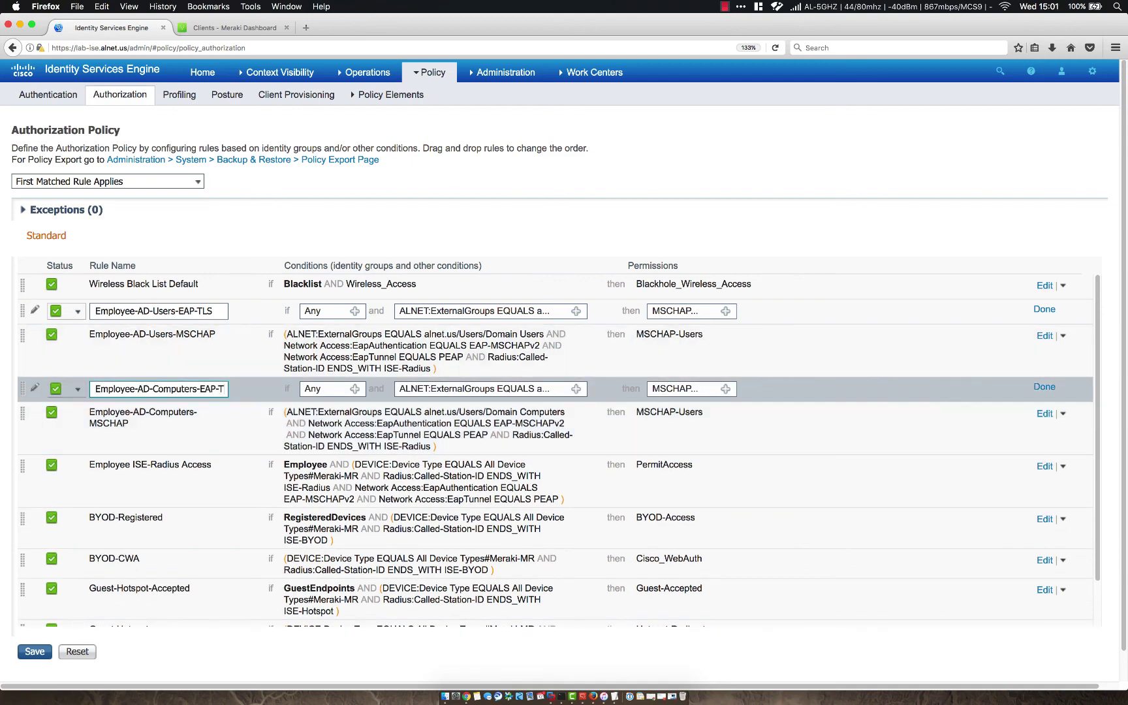
pyautogui.write('LS')
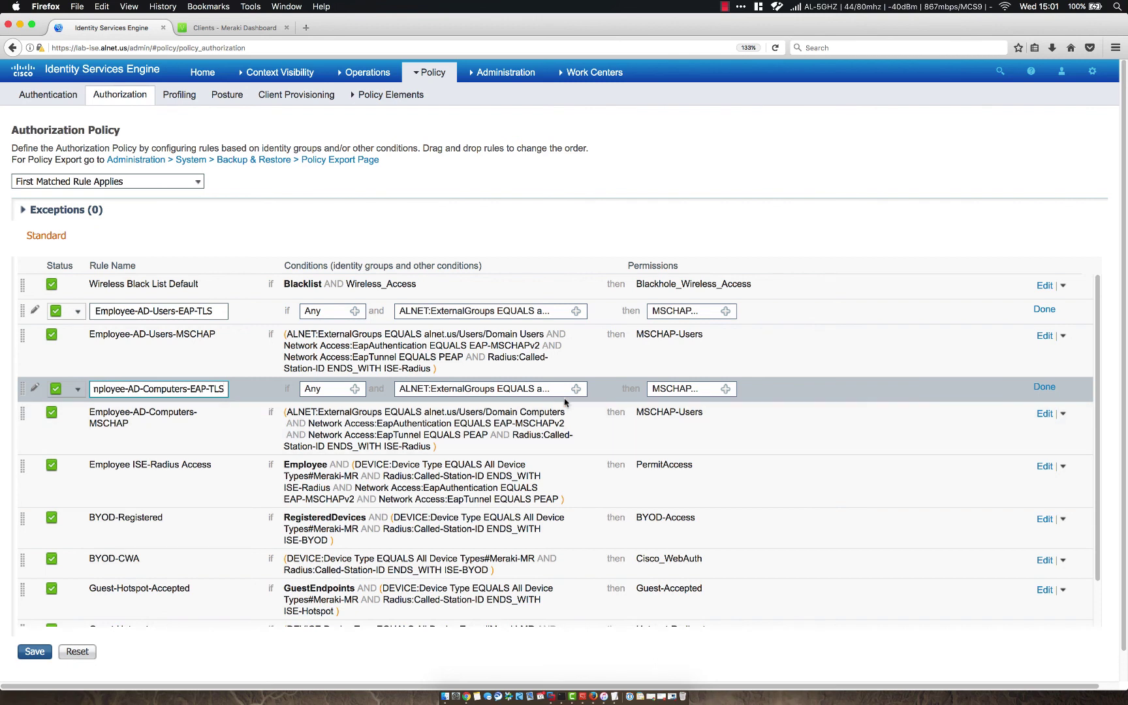
# Step: Set the copied computers rule's EapAuthentication condition to EAP-TLS
pyautogui.click(575, 389)
pyautogui.scroll(-2, 785, 443)
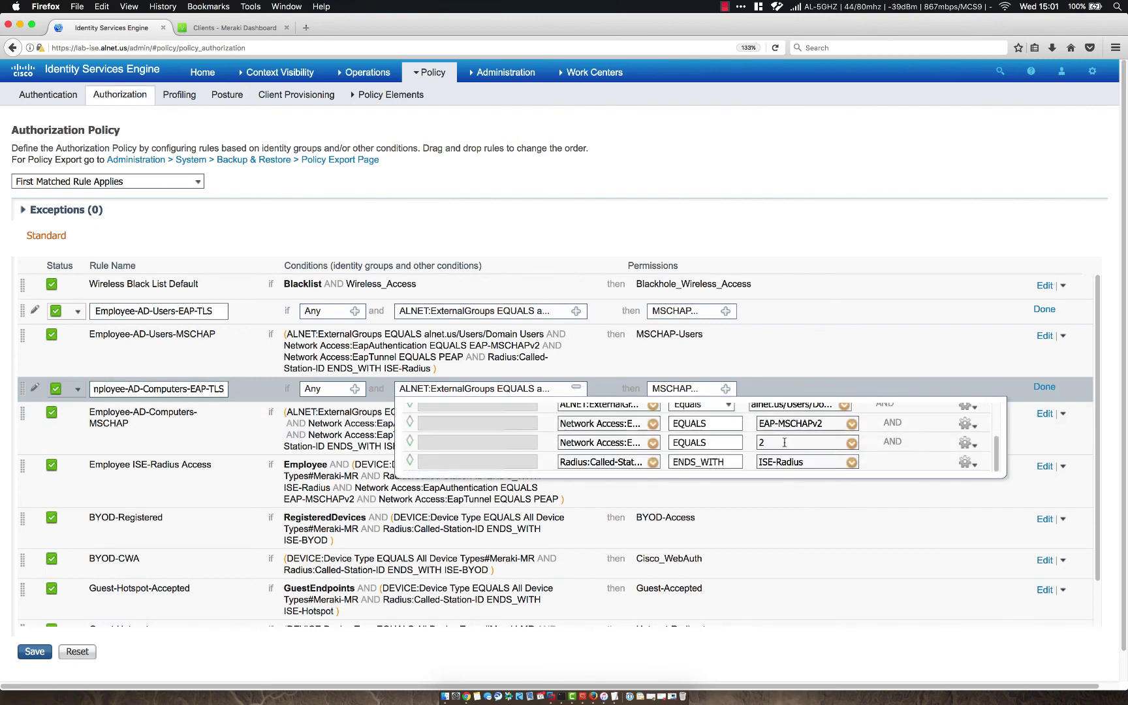
pyautogui.click(852, 424)
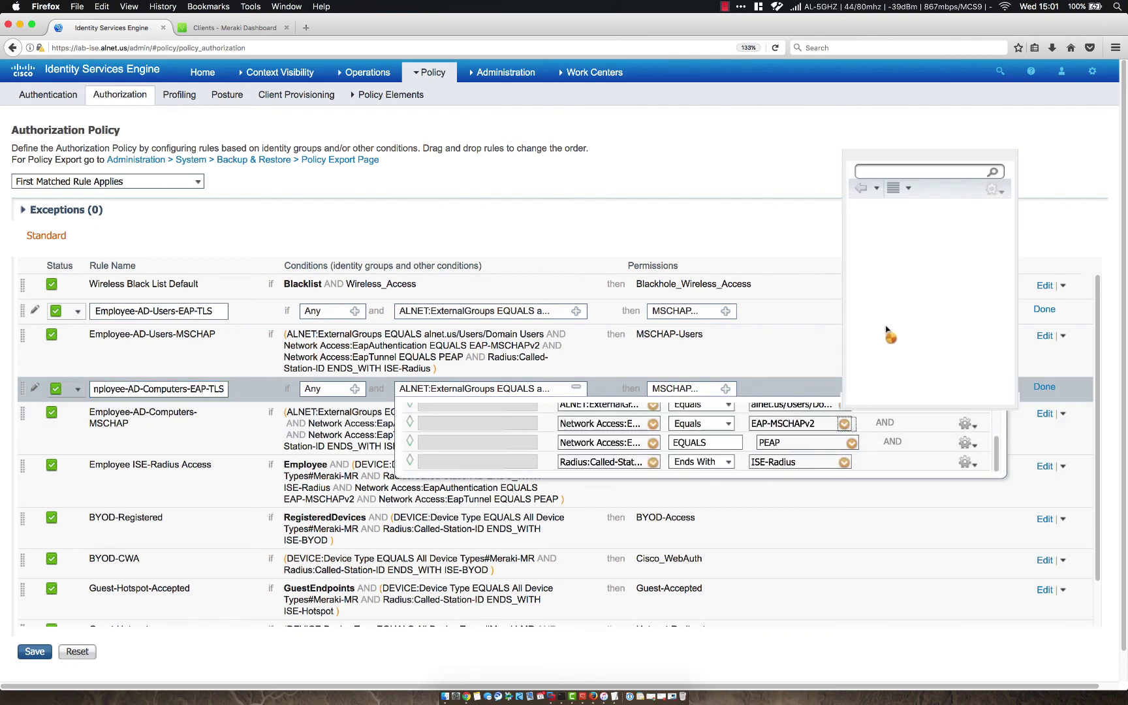
pyautogui.click(900, 254)
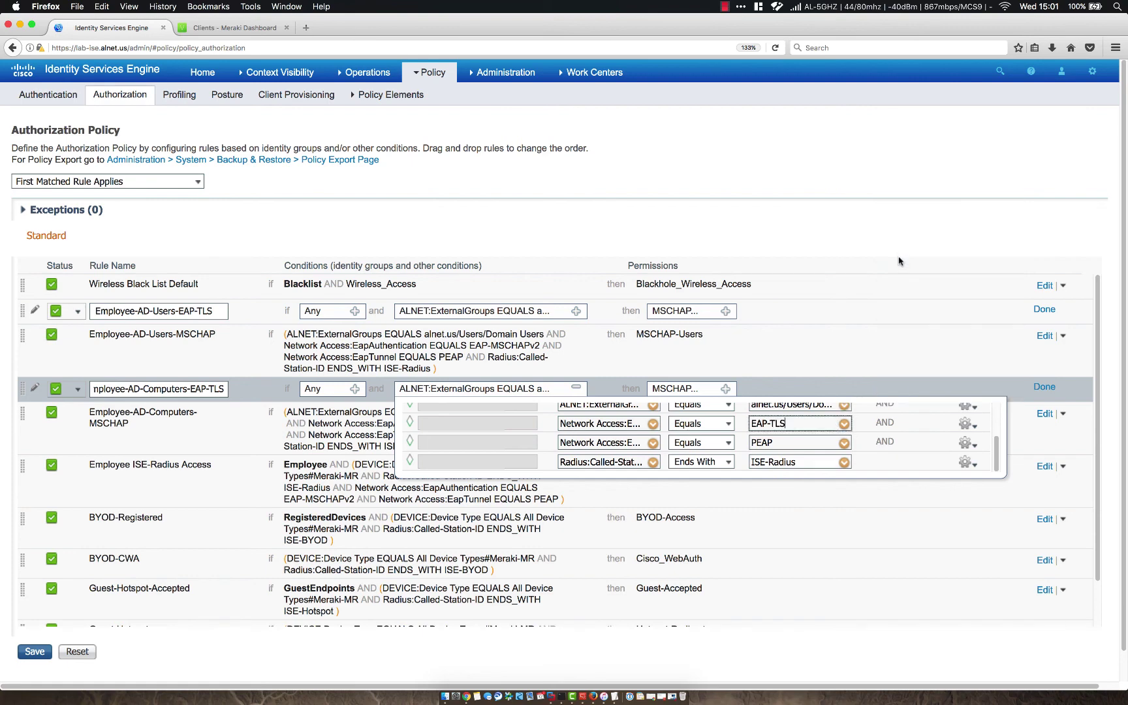
pyautogui.click(577, 388)
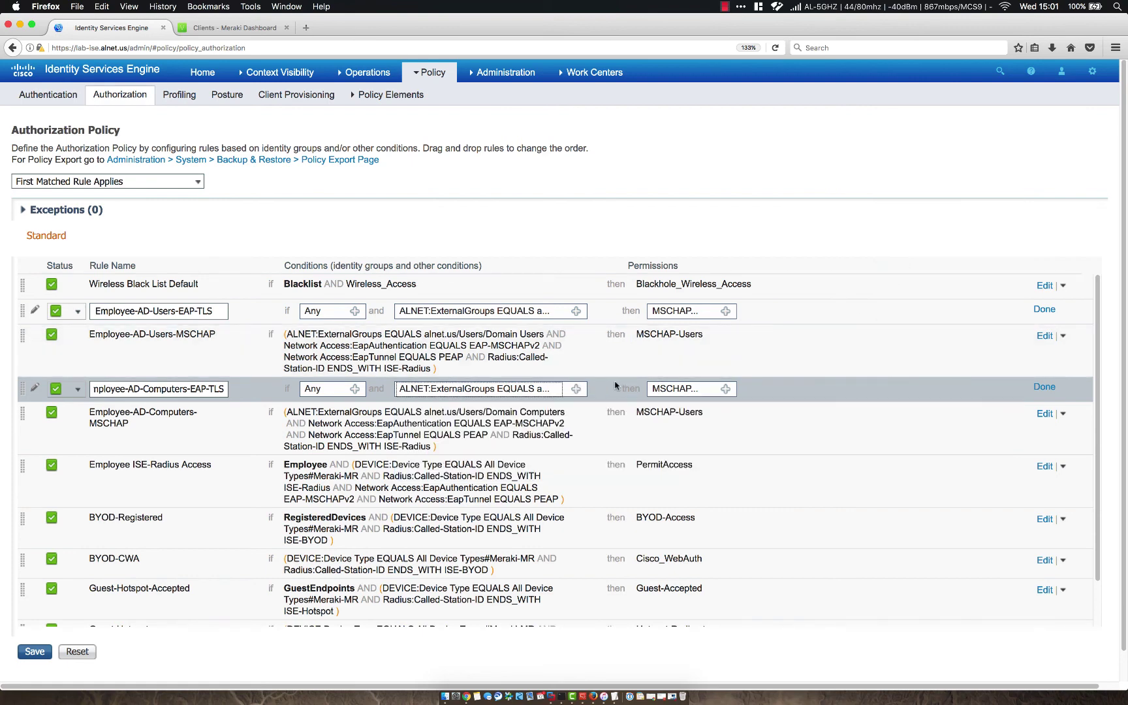
pyautogui.click(726, 389)
# Step: Start a new standard authorization profile named TLS-Users from the rule's profile picker
pyautogui.click(793, 433)
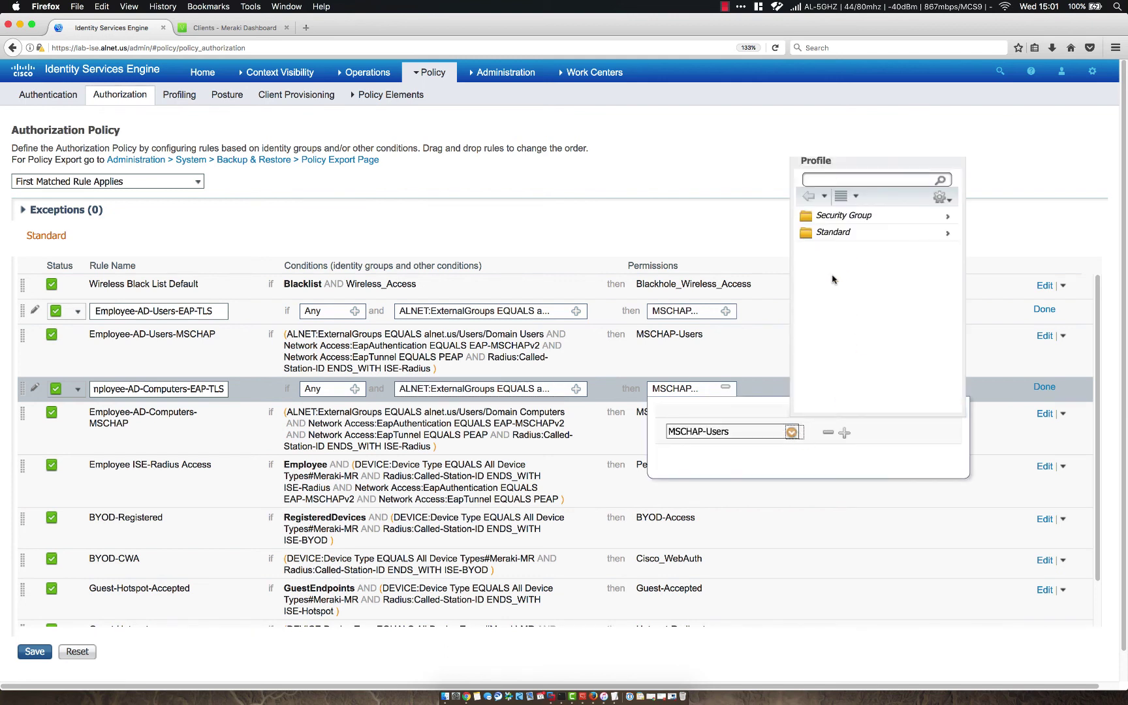
pyautogui.click(948, 234)
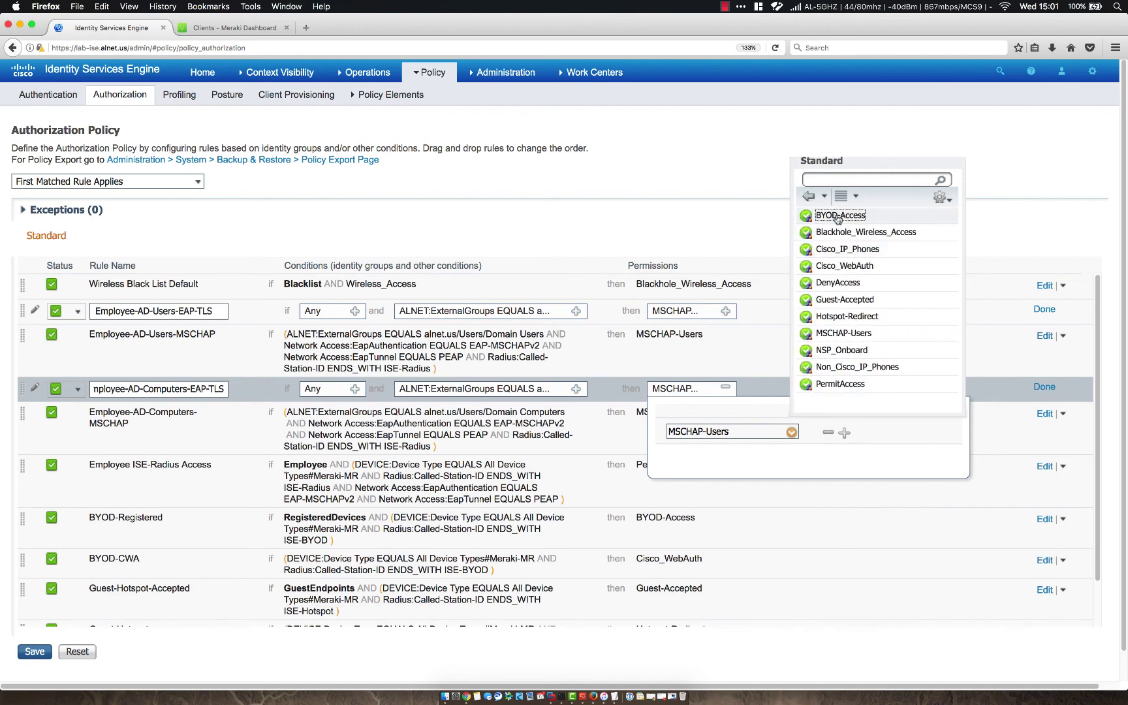
pyautogui.click(945, 198)
pyautogui.click(959, 216)
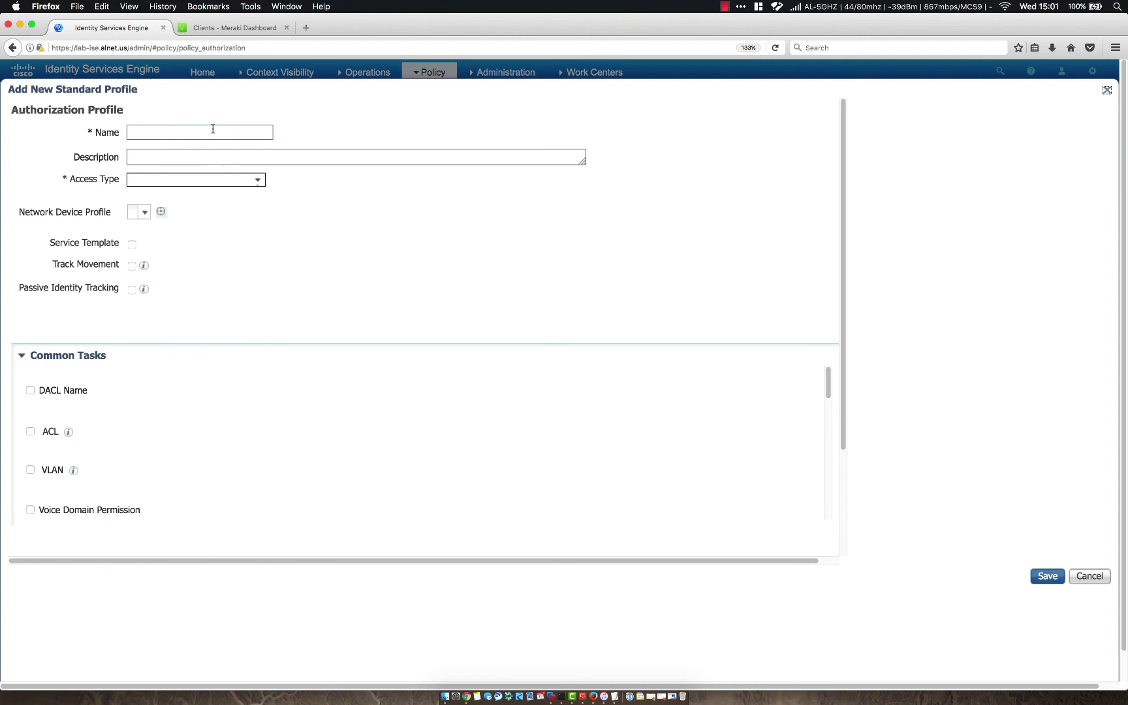
pyautogui.click(215, 133)
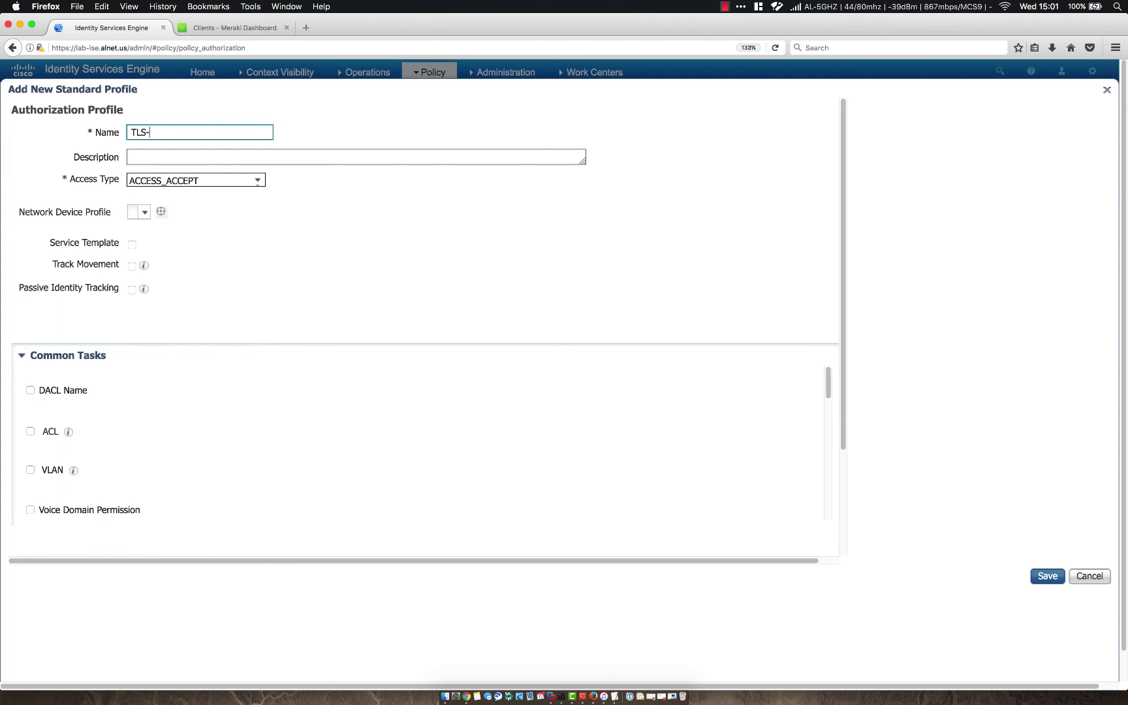
pyautogui.write('TLS-Users')
pyautogui.click(330, 180)
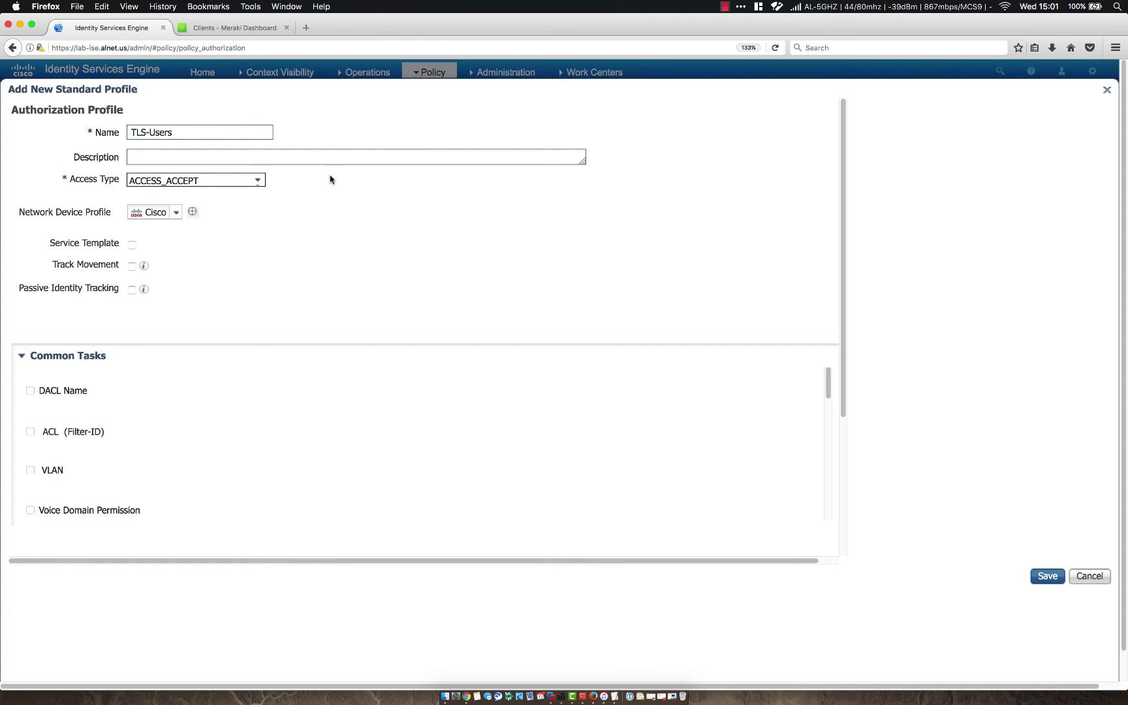
# Step: Add the Radius:Filter-ID advanced attribute to the TLS-Users profile
pyautogui.scroll(-3, 233, 396)
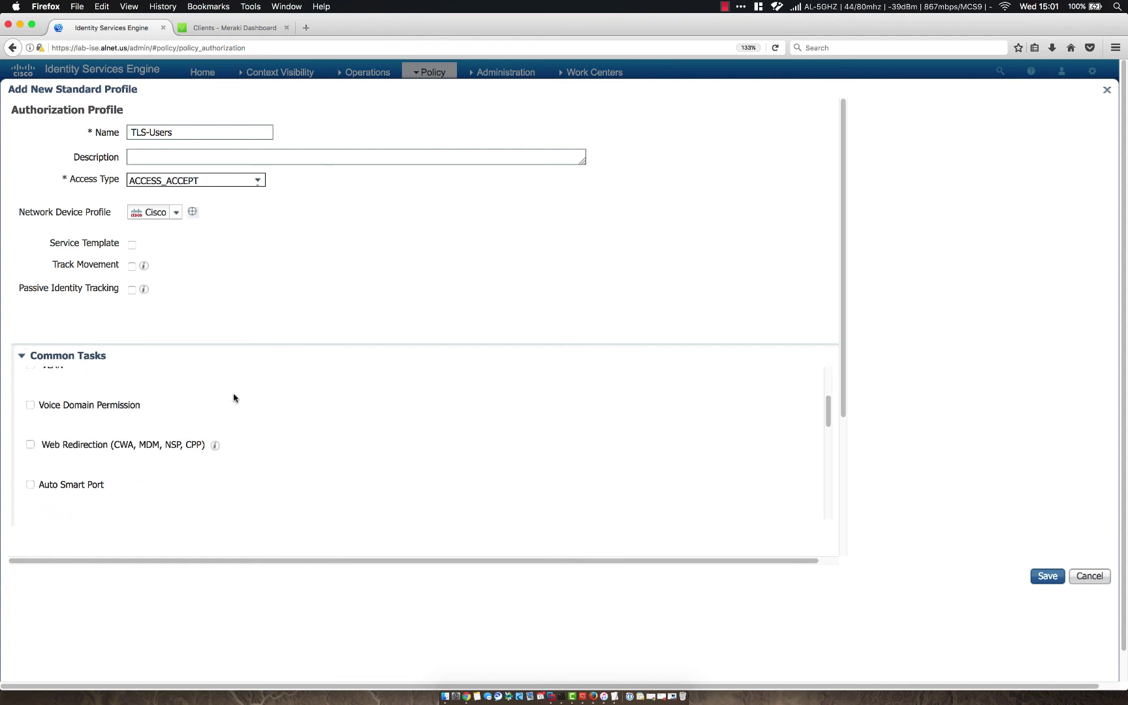
pyautogui.scroll(-5, 234, 396)
pyautogui.scroll(-1, 756, 173)
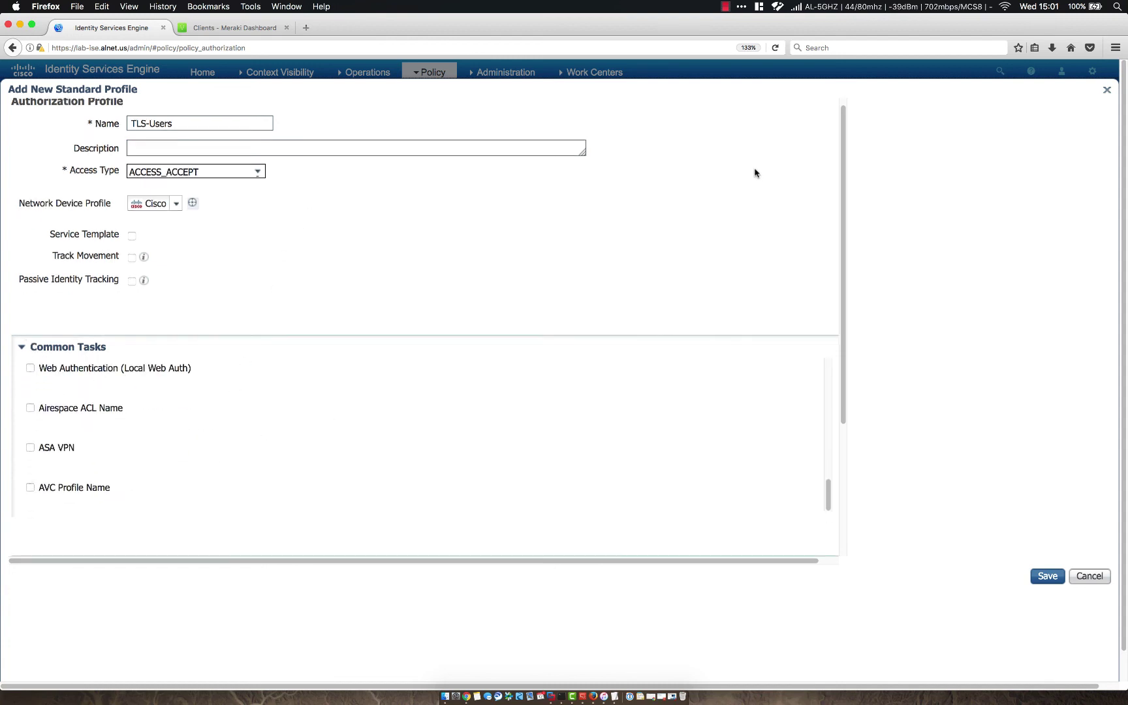
pyautogui.scroll(-5, 755, 173)
pyautogui.click(175, 435)
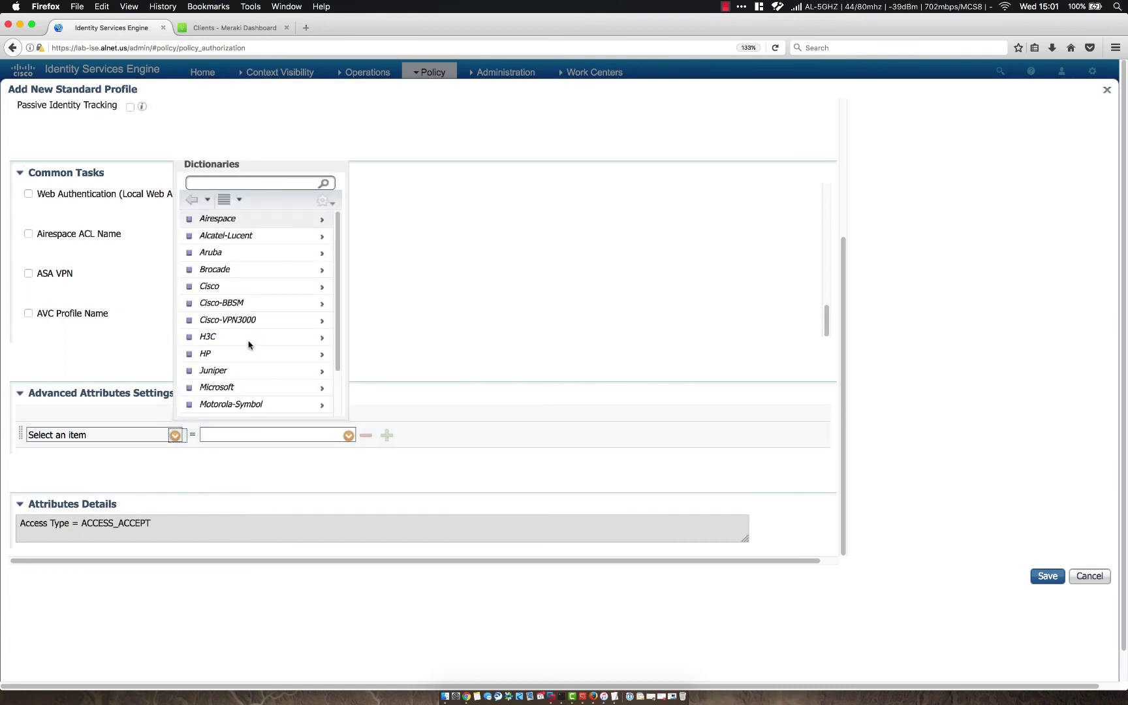
pyautogui.scroll(-3, 229, 253)
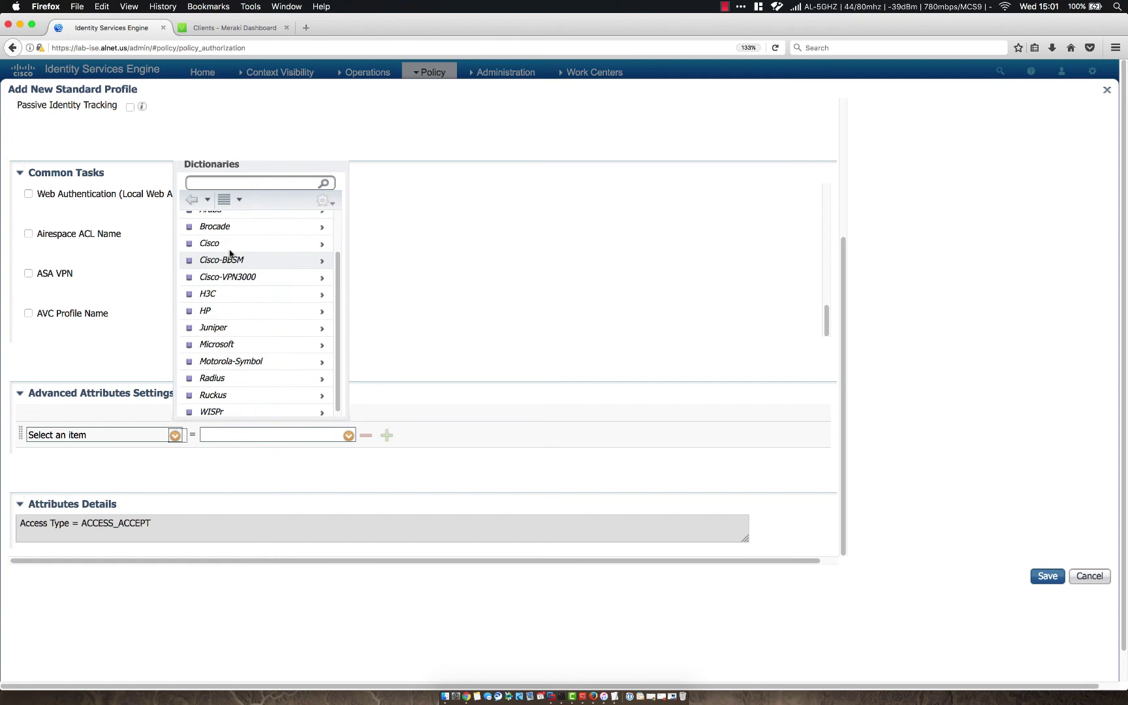
pyautogui.scroll(3, 229, 254)
pyautogui.click(228, 184)
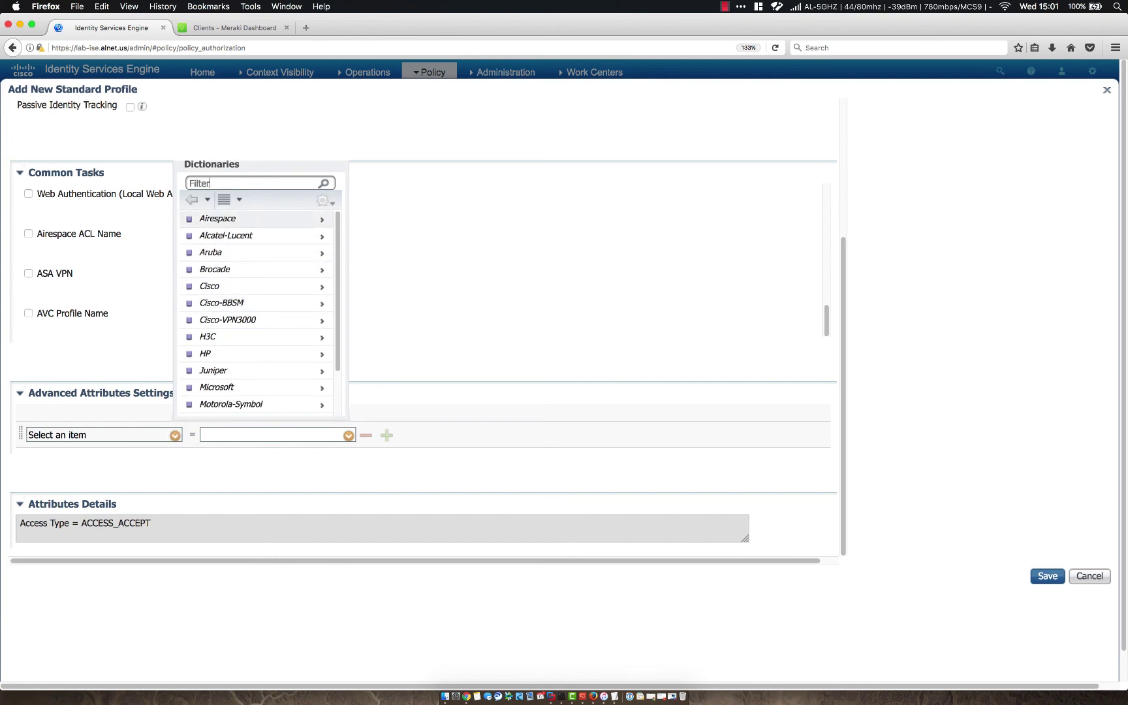
pyautogui.click(259, 187)
pyautogui.press('Return')
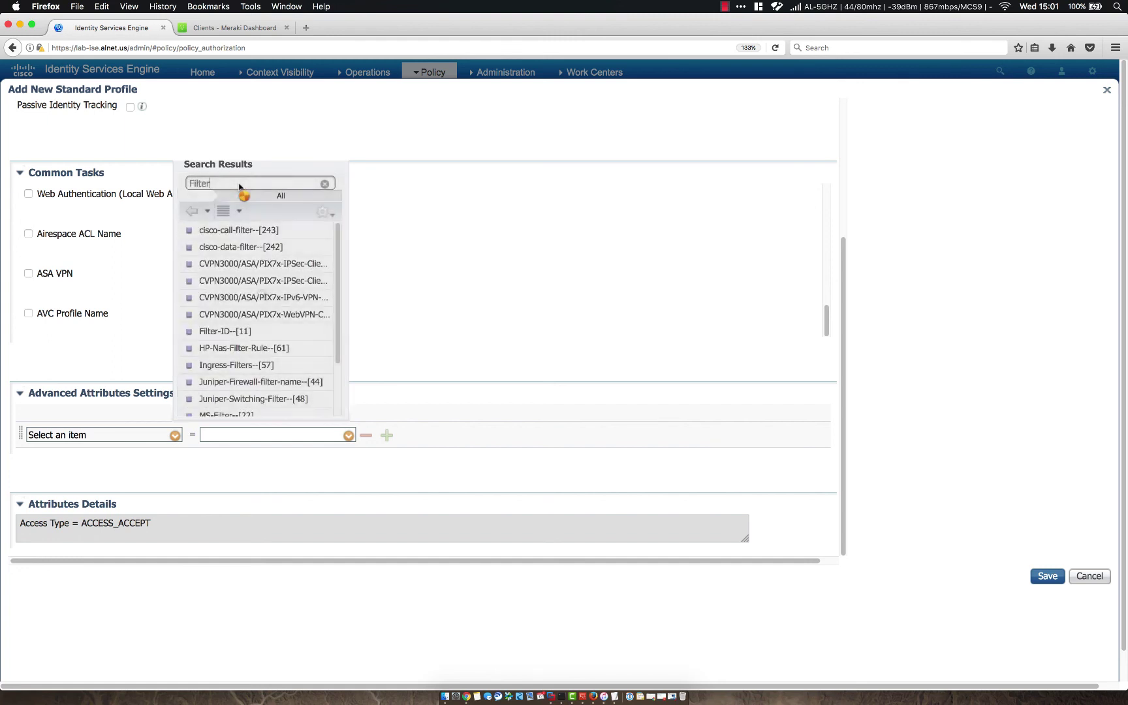
pyautogui.click(220, 331)
# Step: Give Filter-ID the value Employee and save the TLS-Users profile
pyautogui.click(302, 434)
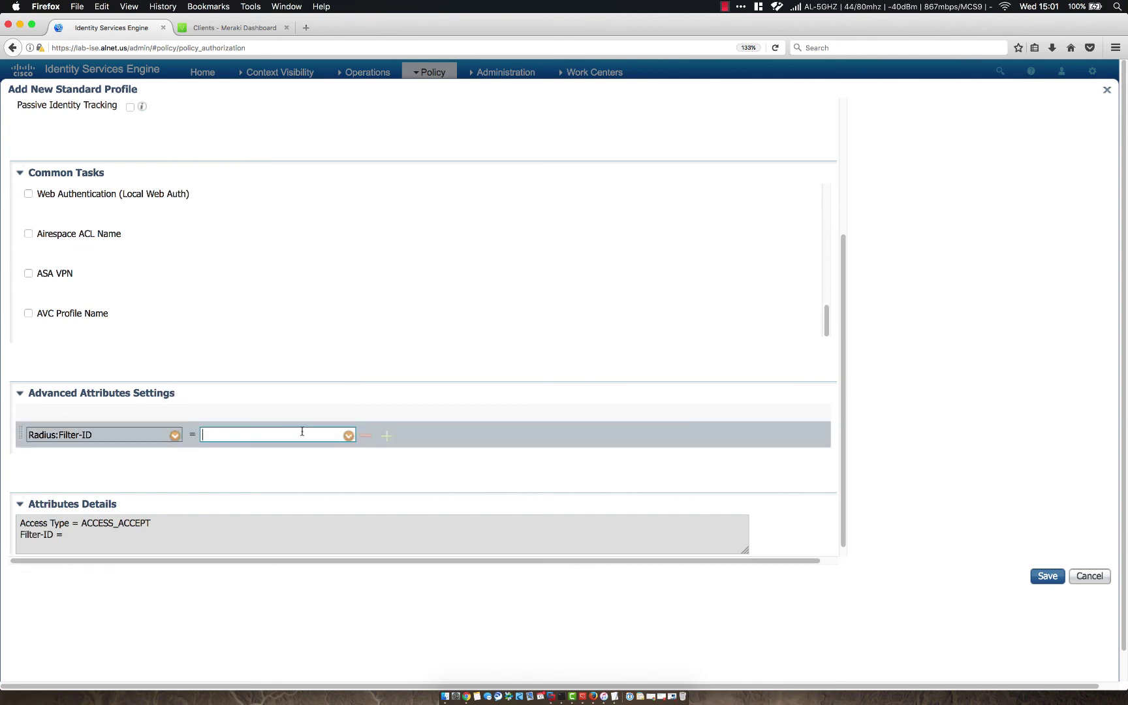
pyautogui.write('Emplyee')
pyautogui.click(457, 472)
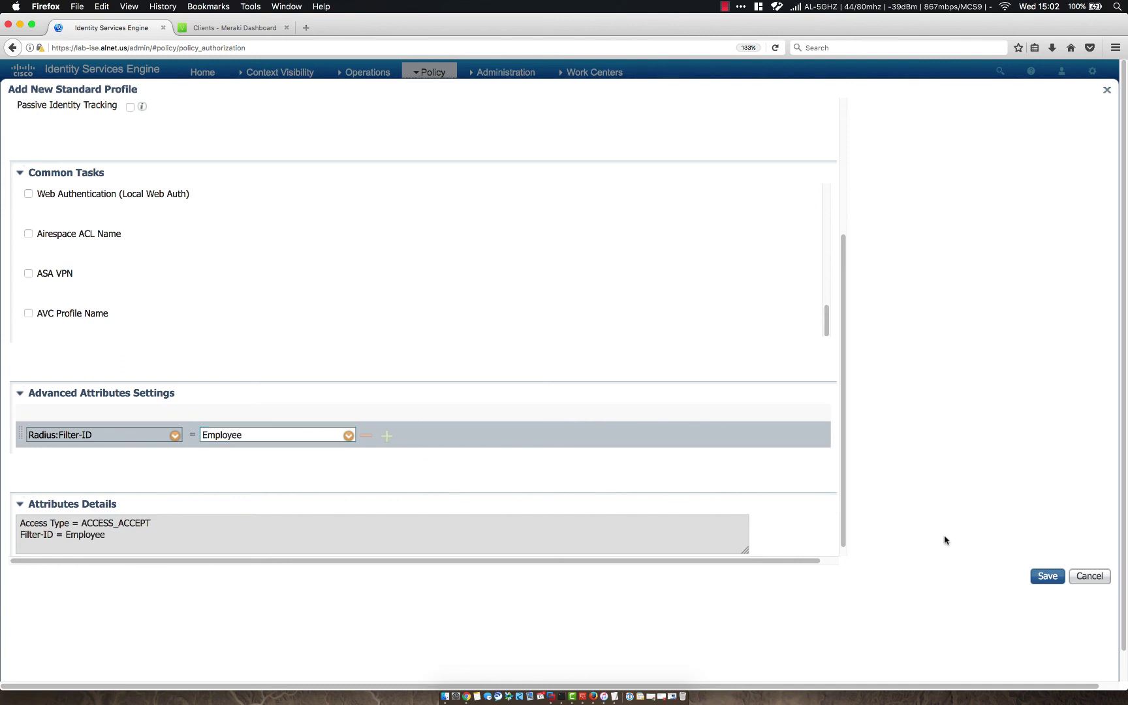
pyautogui.scroll(5, 547, 347)
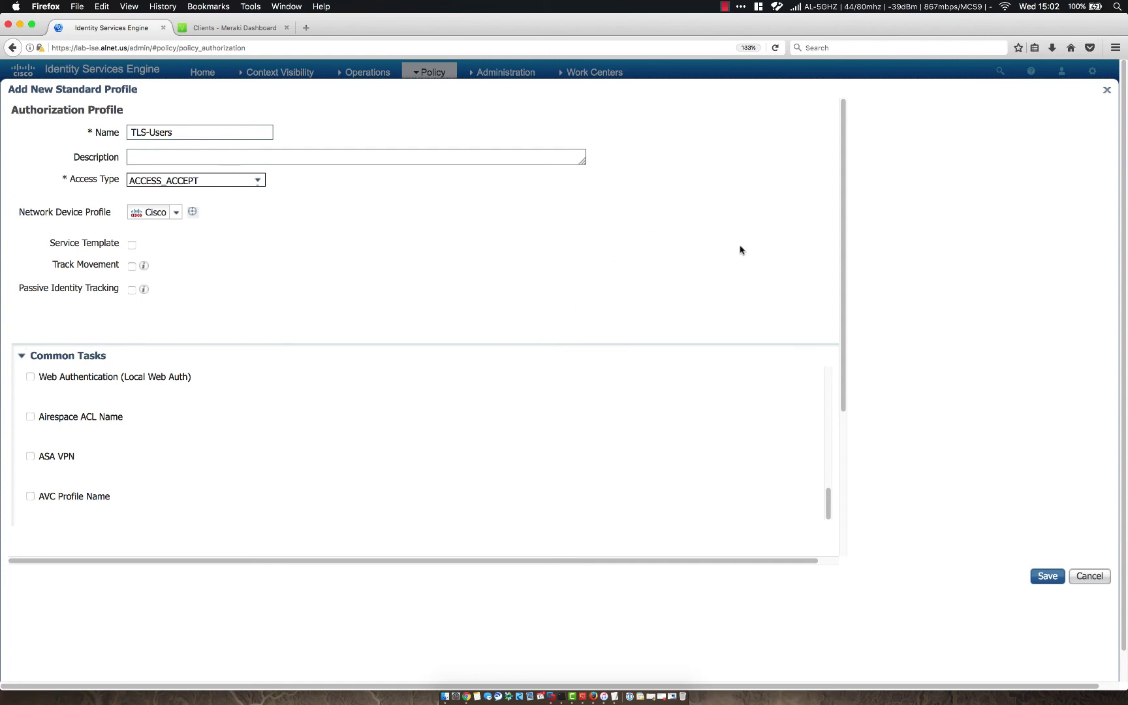
pyautogui.scroll(-1, 966, 379)
pyautogui.click(1046, 546)
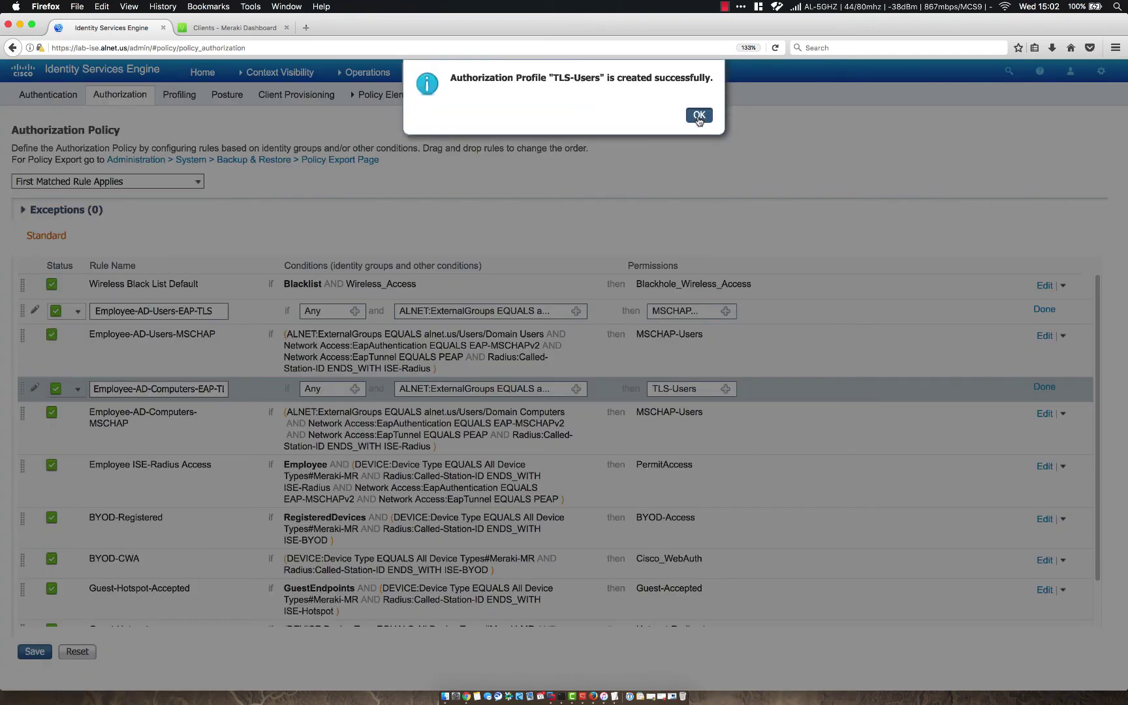
# Step: Dismiss the 'Authorization Profile TLS-Users is created successfully' confirmation
pyautogui.click(699, 116)
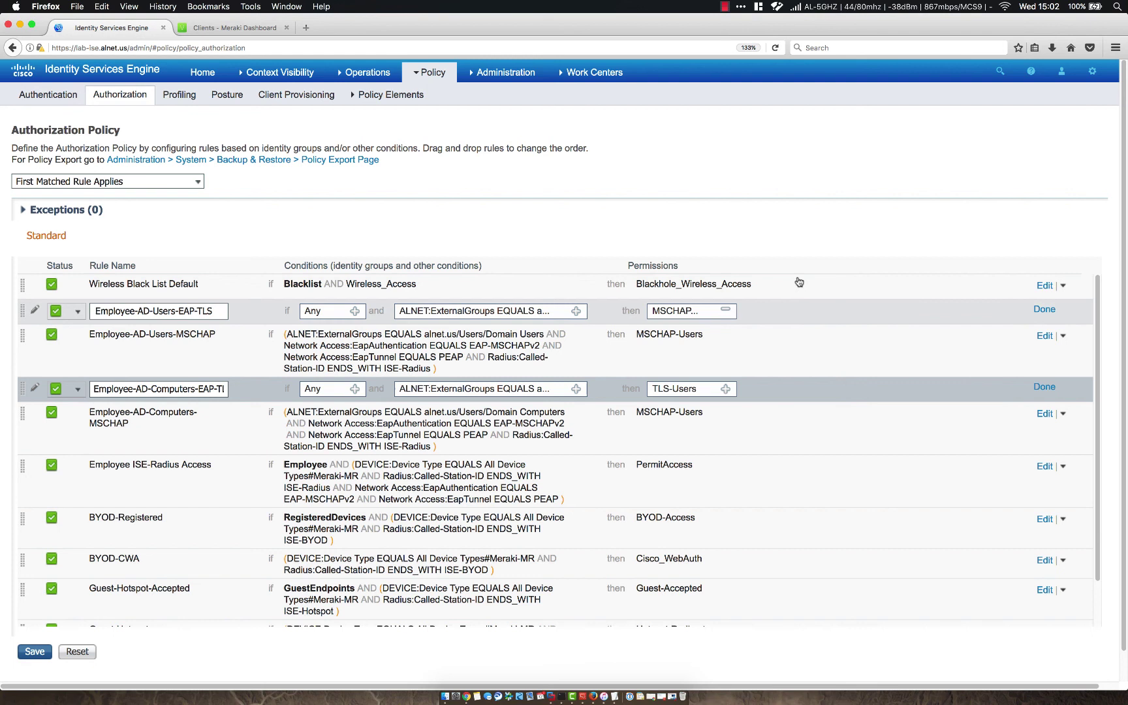
# Step: Assign Standard > TLS-Users as the EAP-TLS rule's permission and save the authorization policy
pyautogui.click(725, 310)
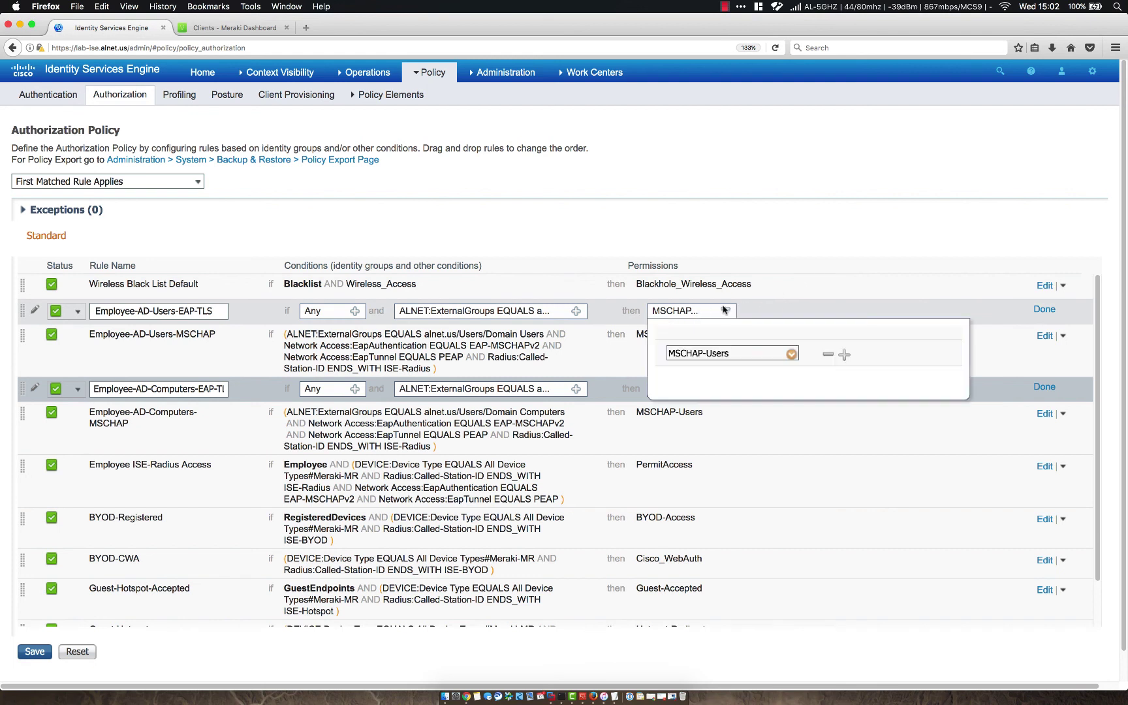
pyautogui.click(791, 354)
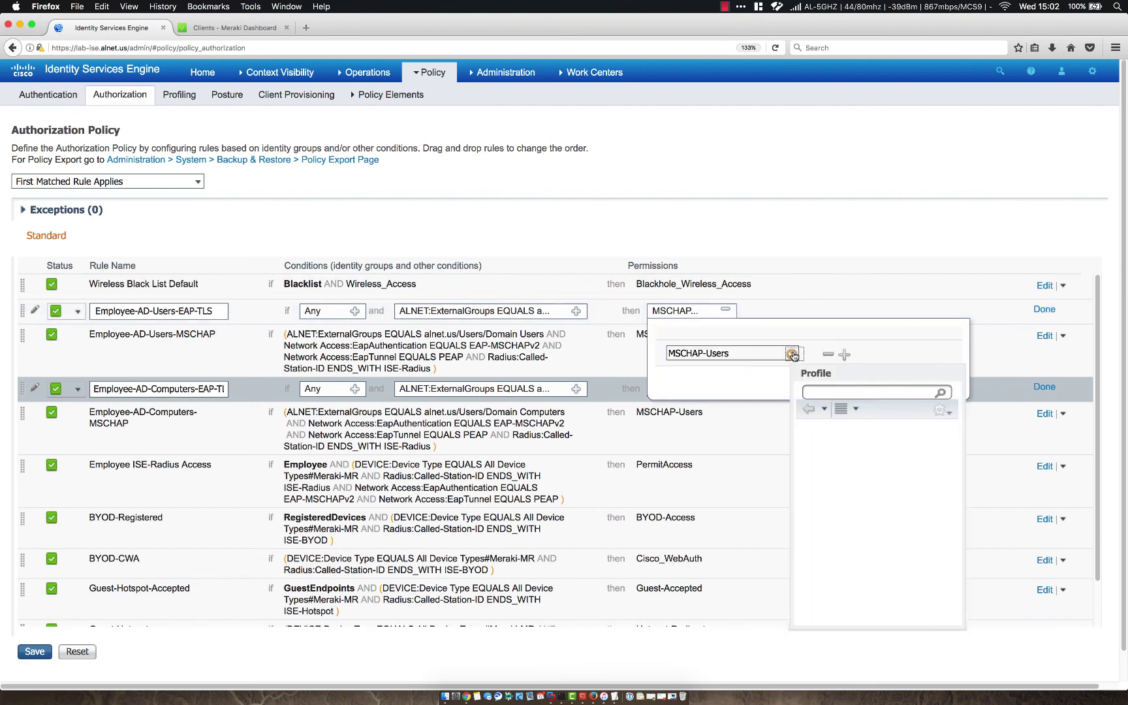
pyautogui.click(847, 446)
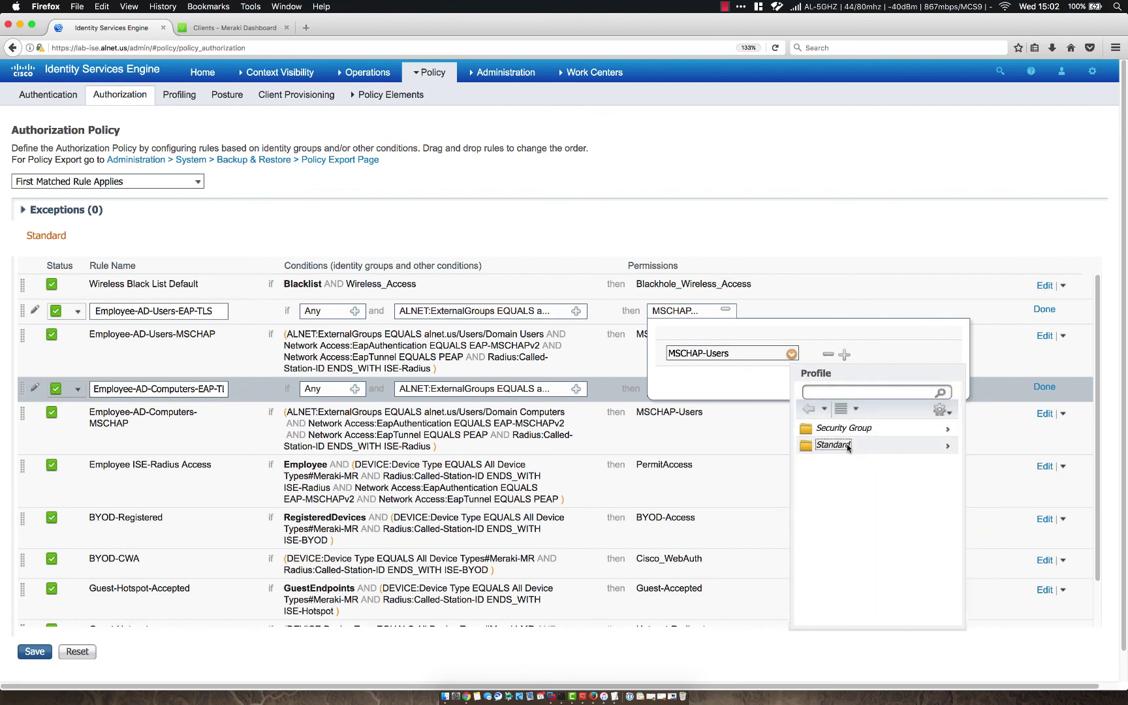
pyautogui.click(901, 446)
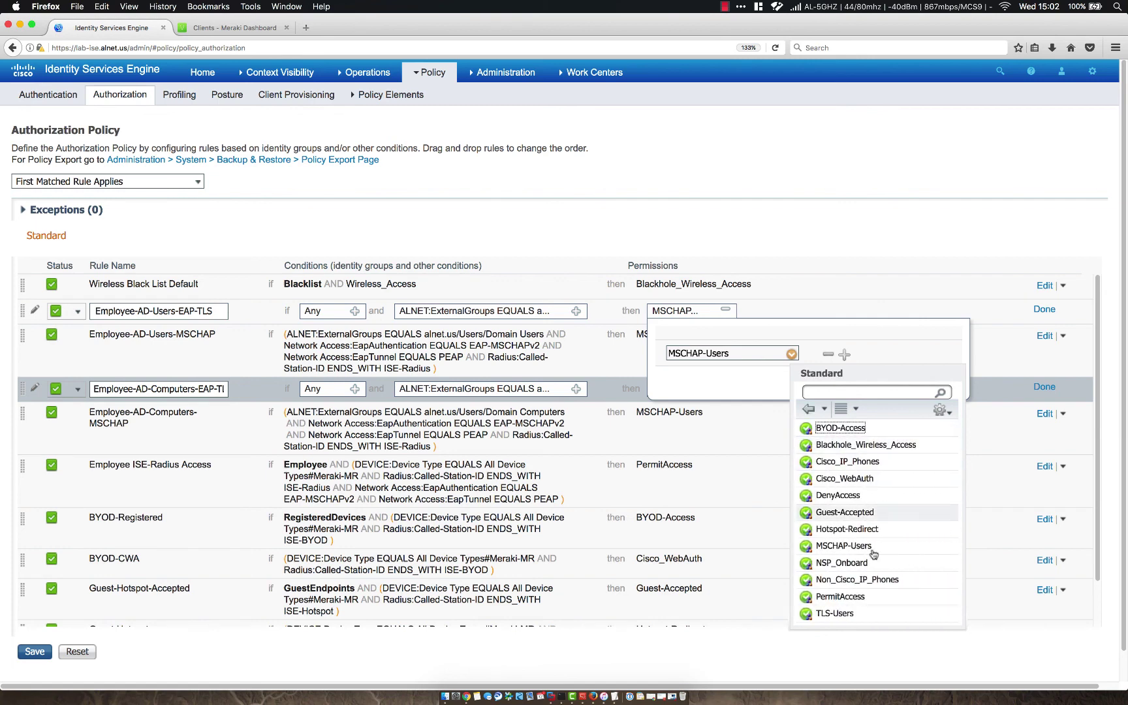
pyautogui.scroll(-1, 849, 568)
pyautogui.click(834, 583)
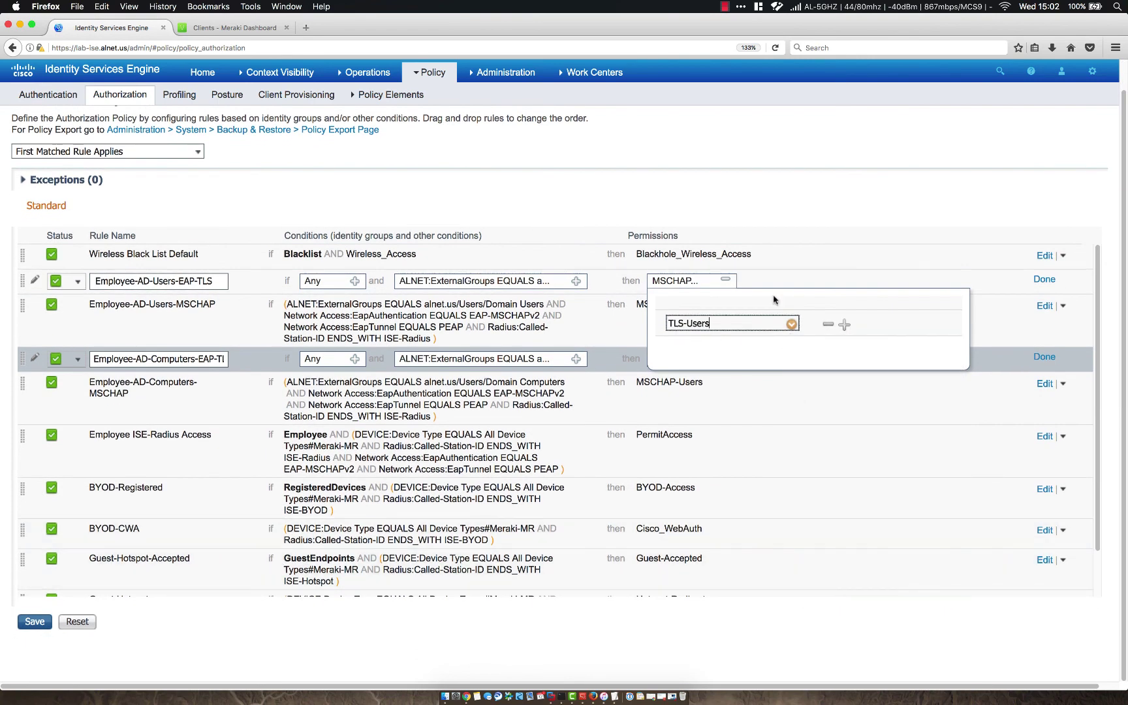
pyautogui.click(815, 226)
pyautogui.click(35, 622)
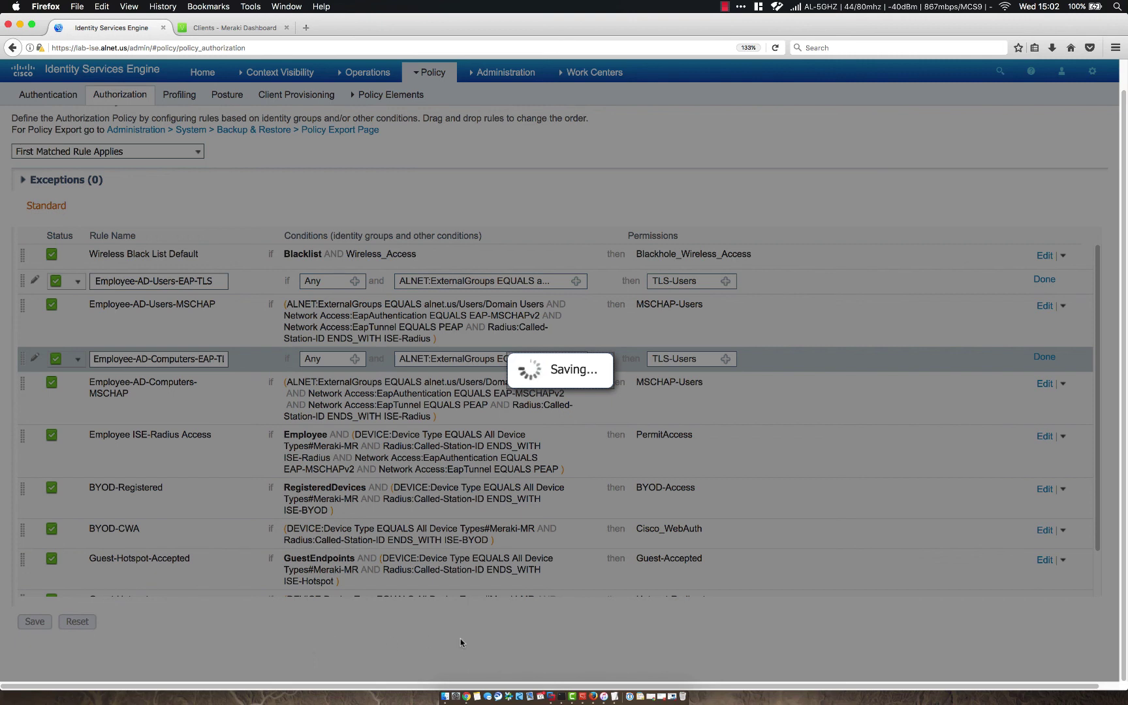
# Step: Open Network and Sharing Center from the Windows VM's Control Panel, viewed as small icons
pyautogui.click(563, 689)
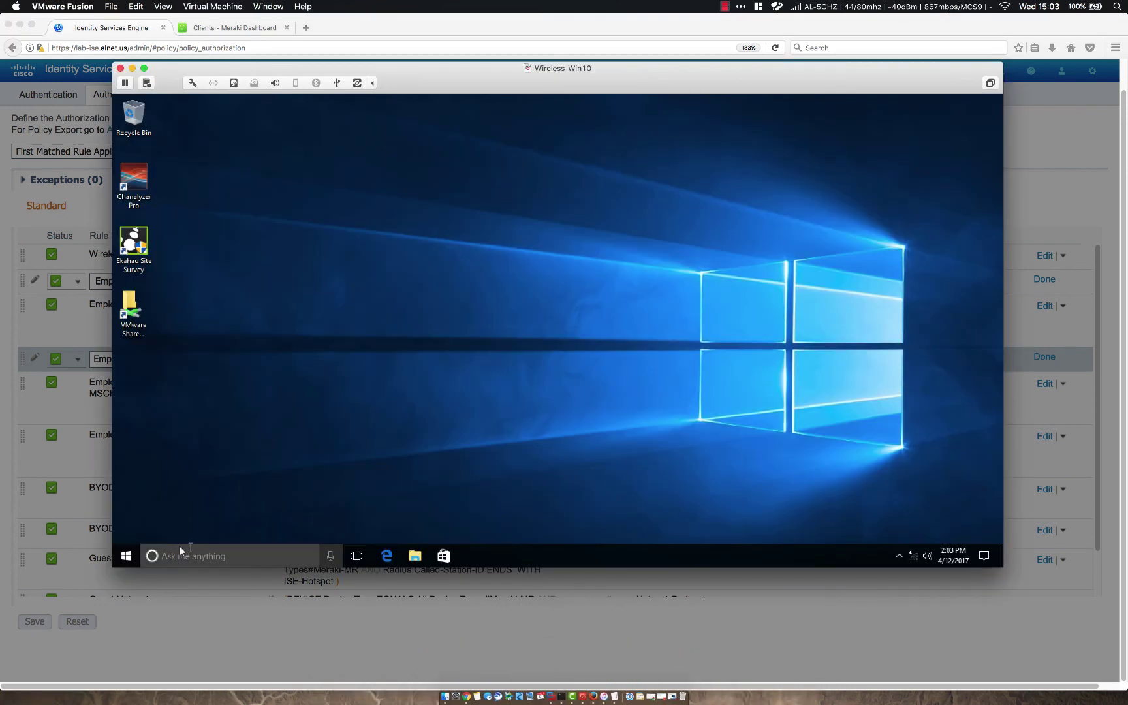
pyautogui.rightClick(126, 554)
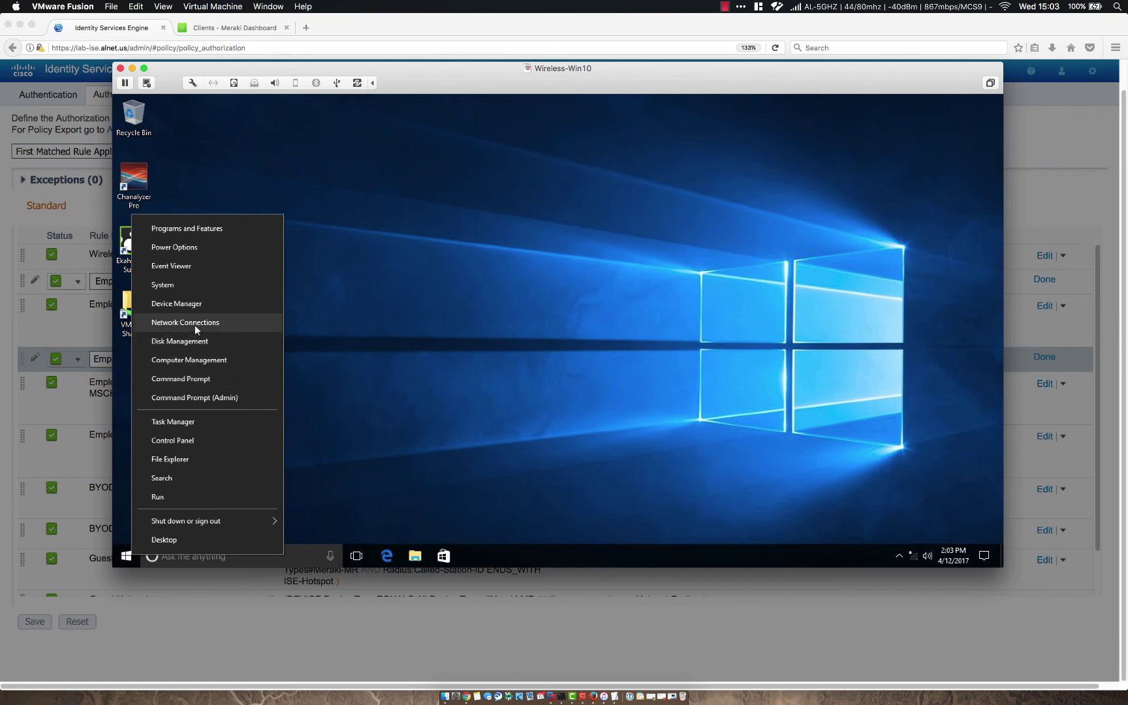
pyautogui.click(183, 427)
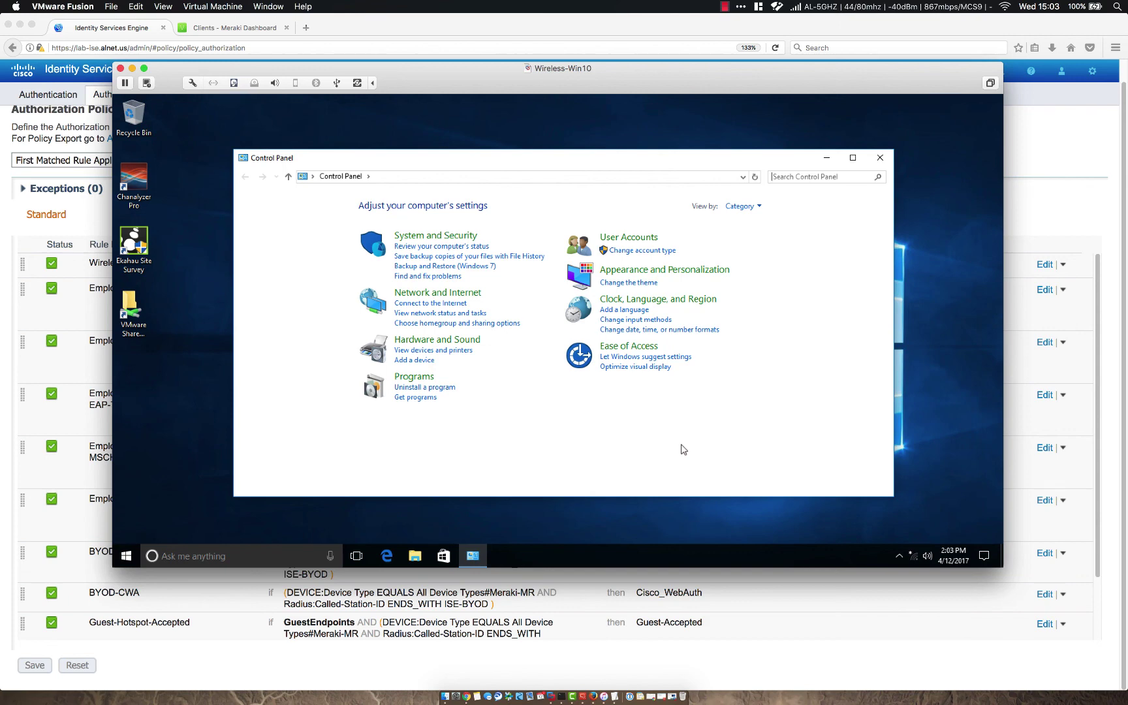
pyautogui.click(743, 206)
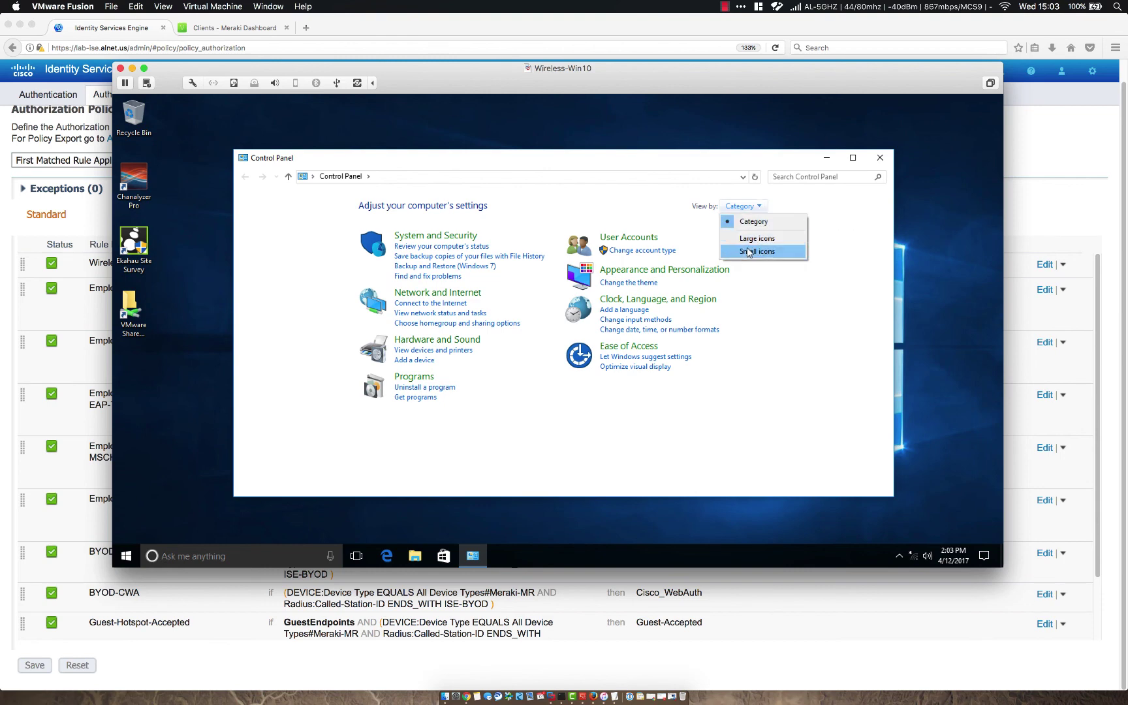
pyautogui.click(757, 251)
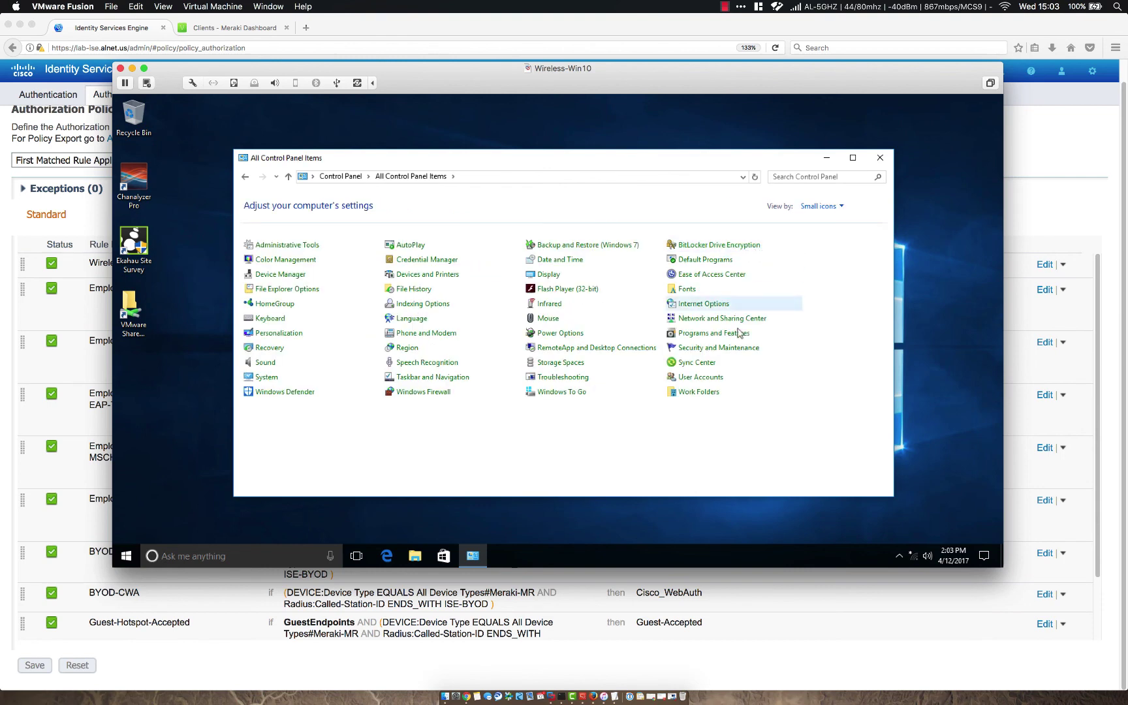
pyautogui.click(696, 322)
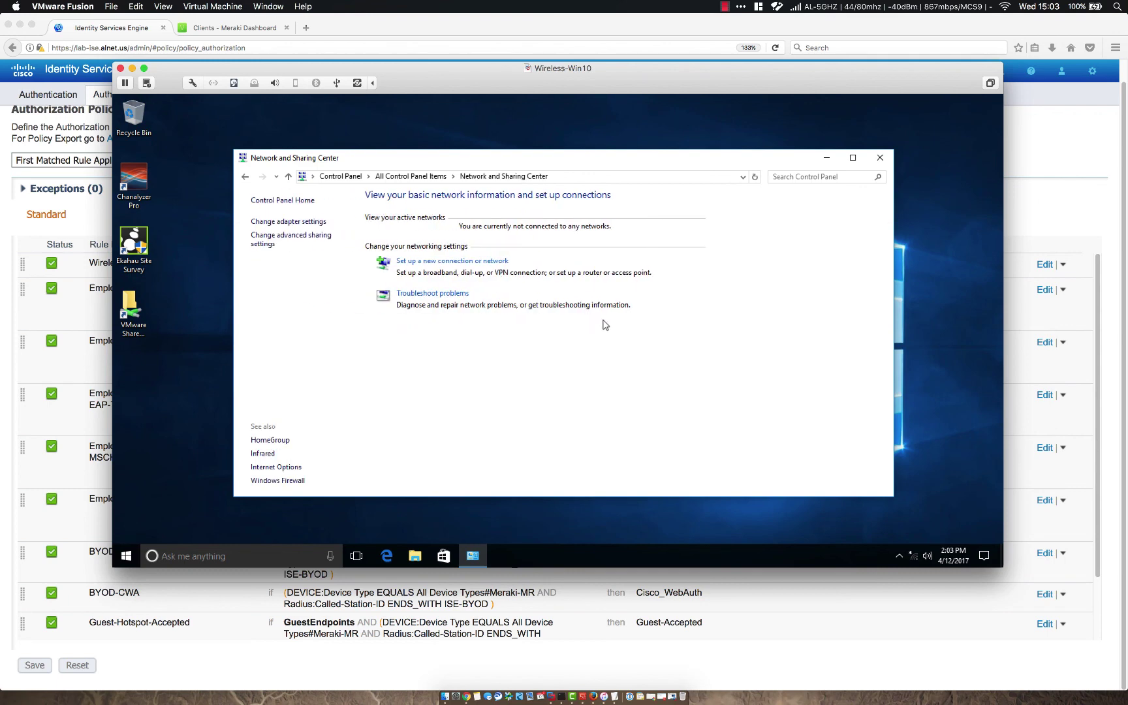
# Step: Manually add wireless network ISE-Radius with WPA2-Enterprise security, starting automatically
pyautogui.click(469, 263)
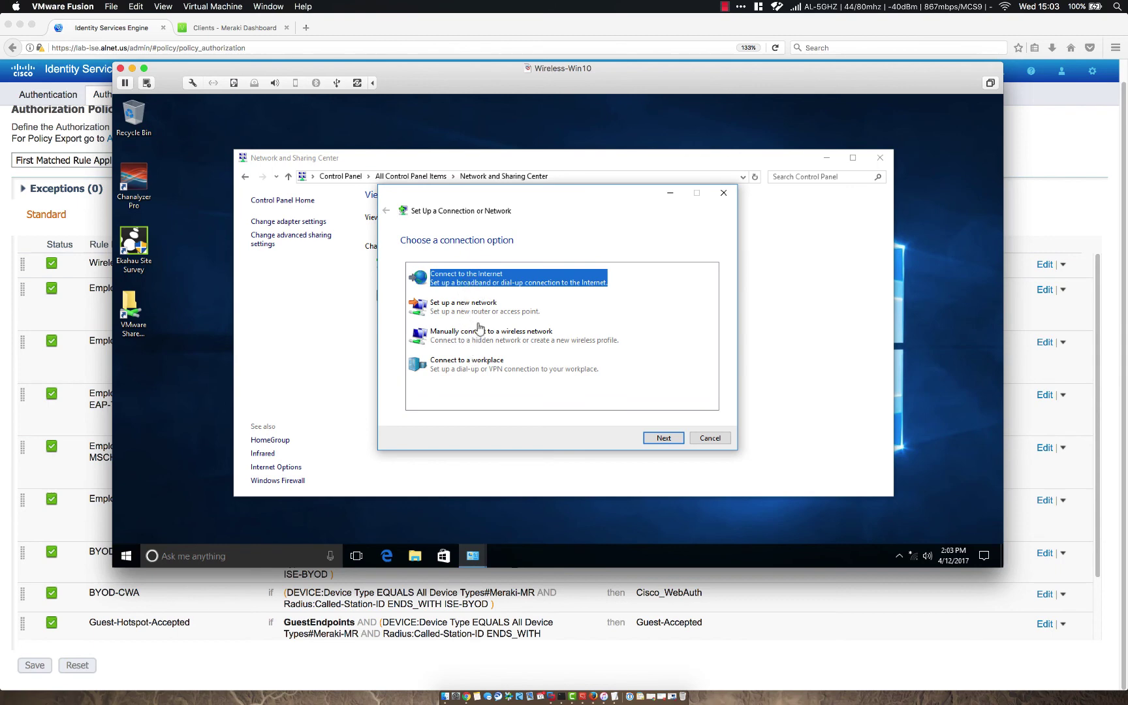
pyautogui.click(483, 344)
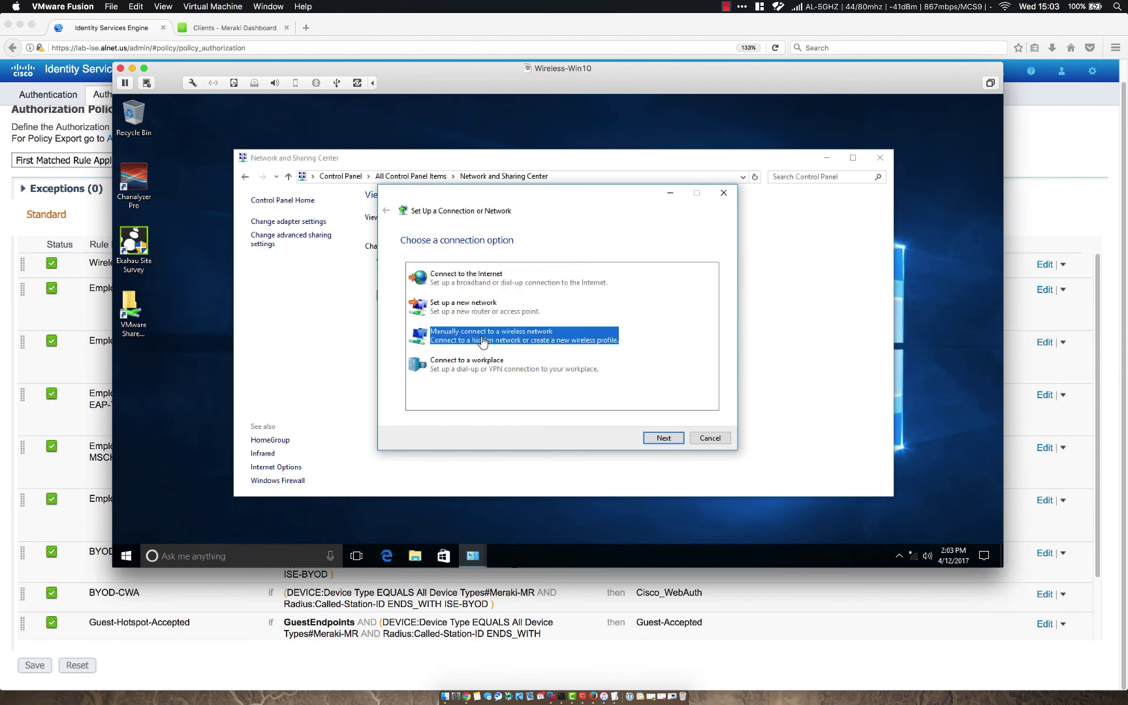
pyautogui.click(675, 437)
pyautogui.write('ISE-Radius')
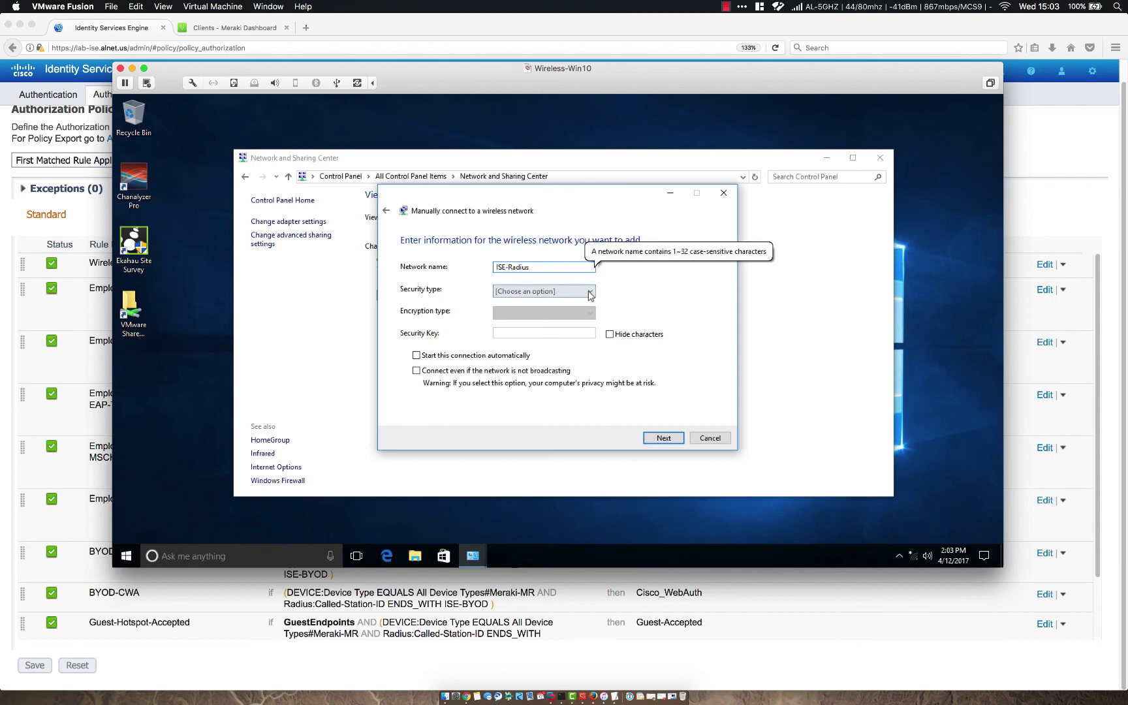
pyautogui.click(587, 292)
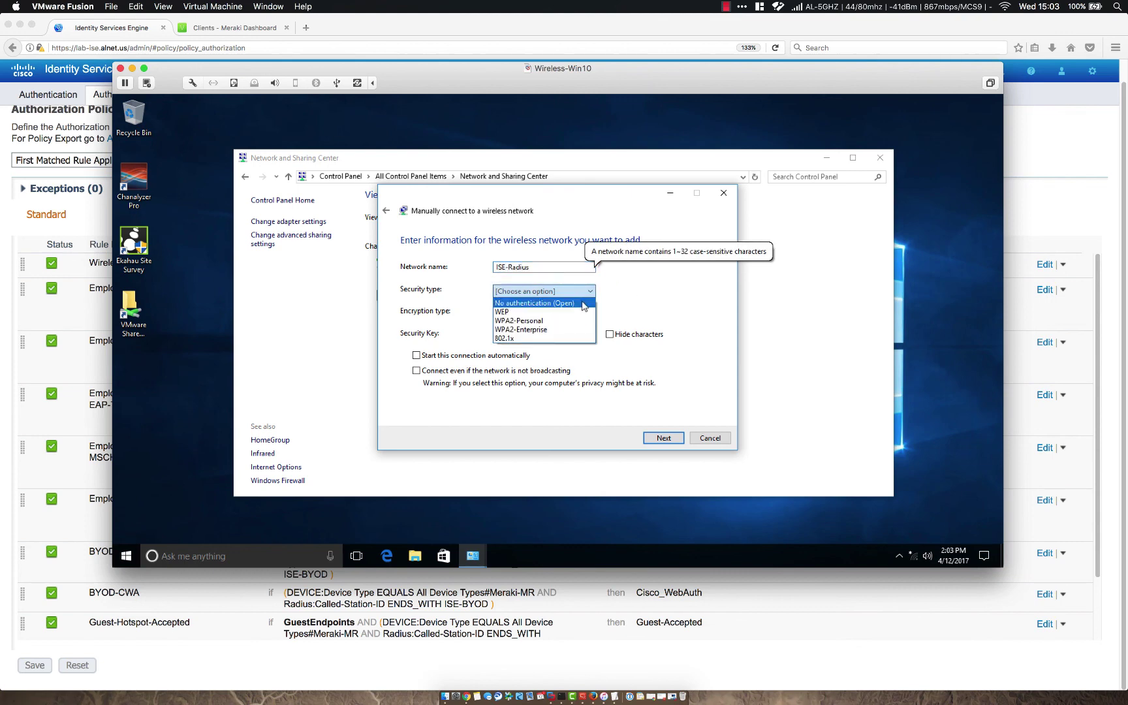
pyautogui.click(551, 330)
pyautogui.click(465, 357)
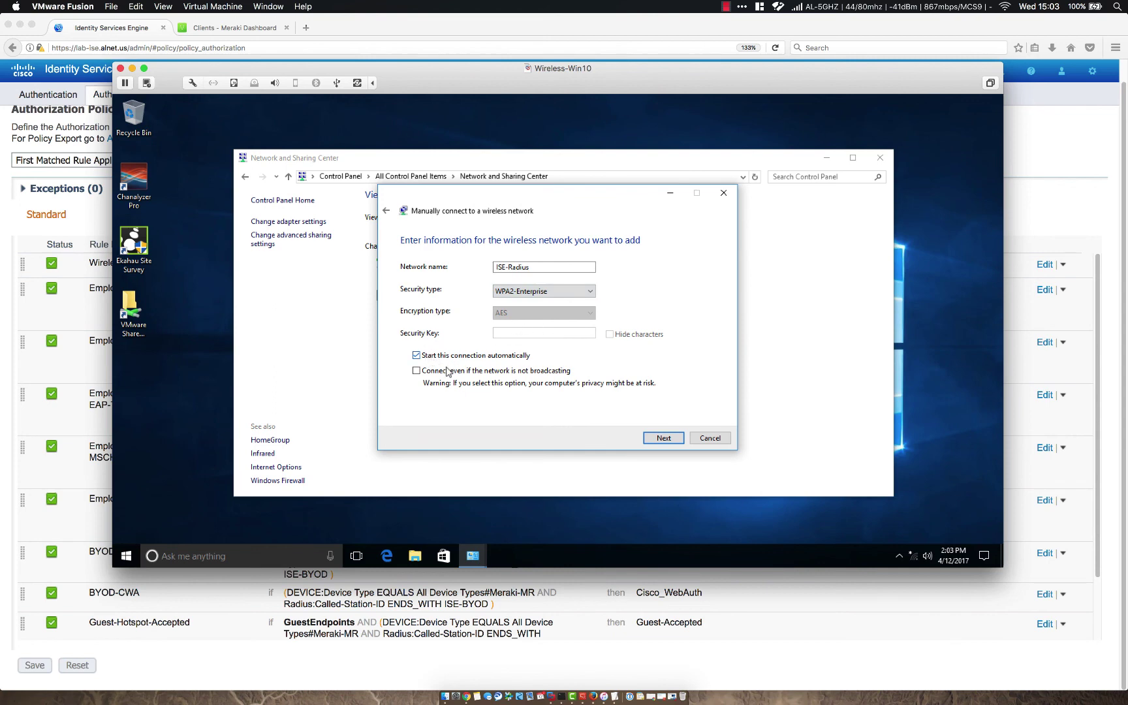
pyautogui.click(667, 440)
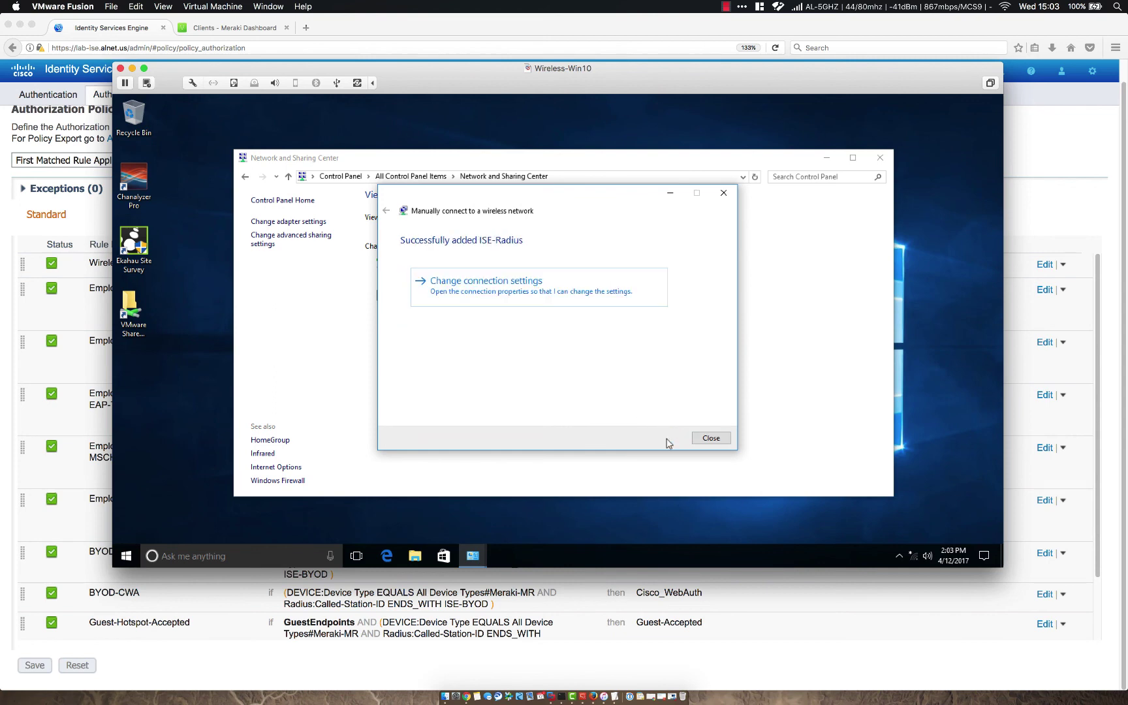
pyautogui.click(511, 284)
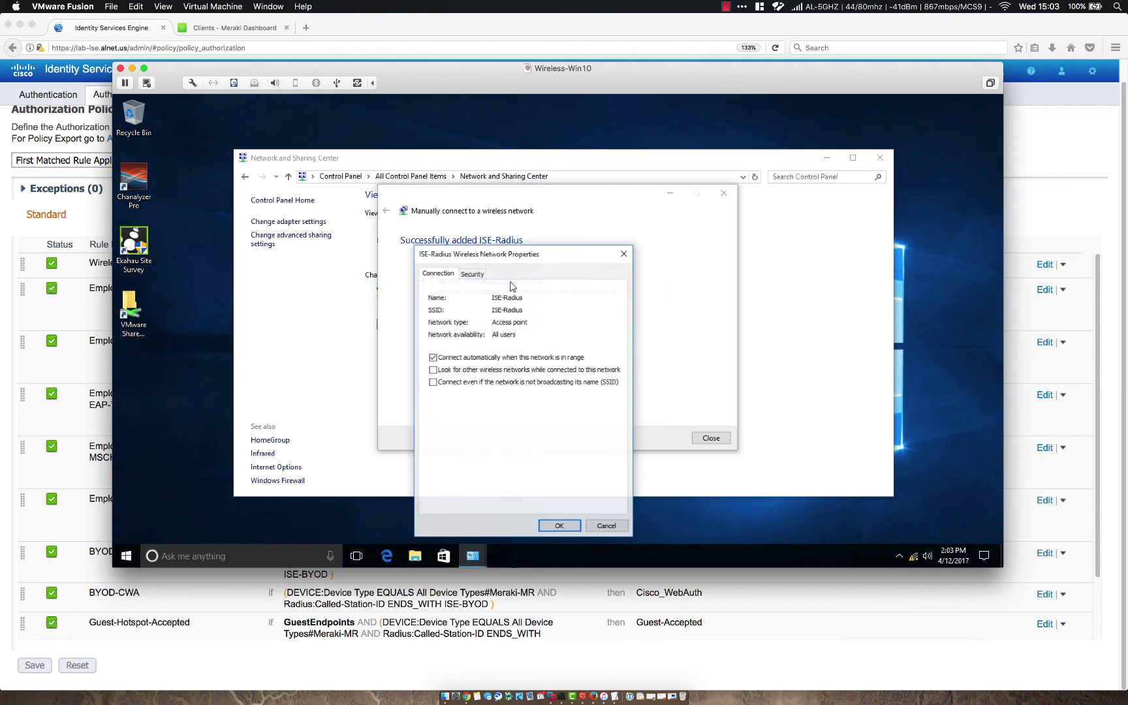
# Step: Trust the alnet-DC-CA root certificate in the network's PEAP server validation settings
pyautogui.click(474, 273)
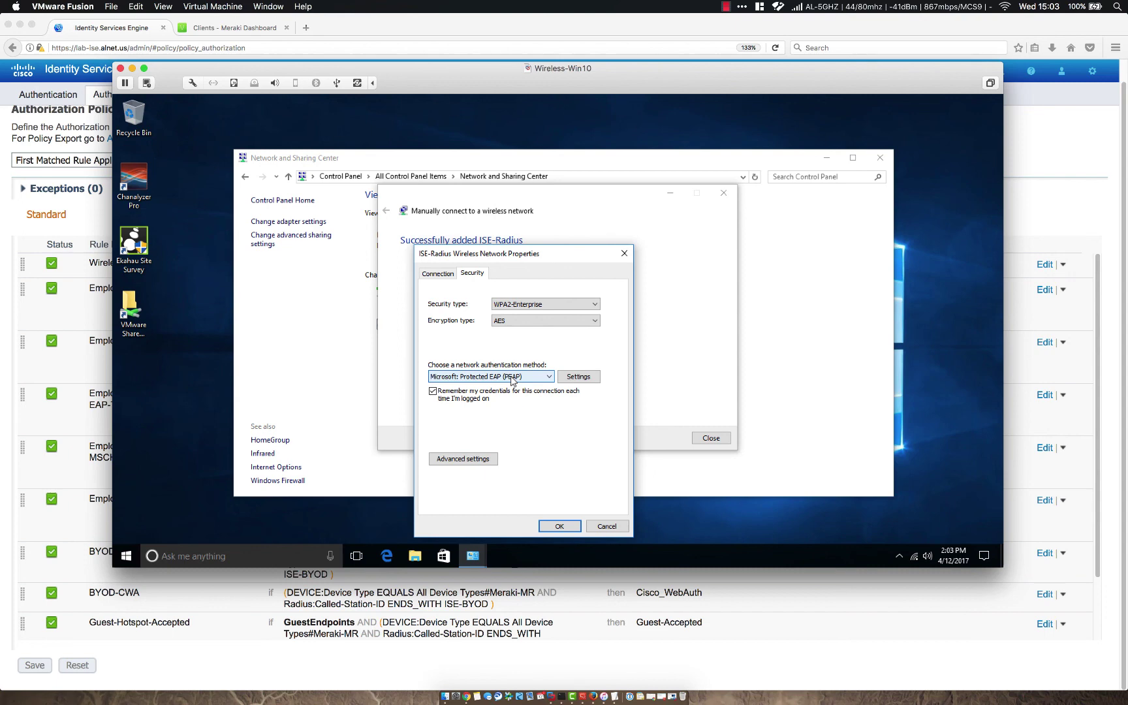
pyautogui.click(579, 376)
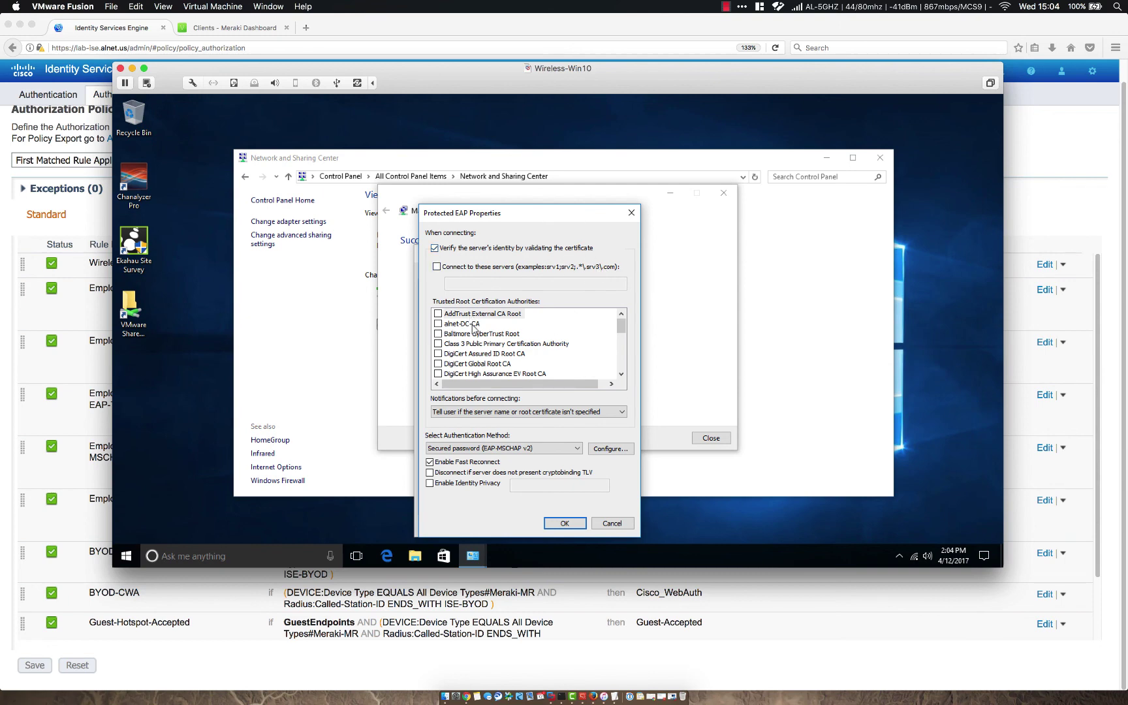
pyautogui.scroll(-3, 474, 330)
pyautogui.scroll(3, 474, 330)
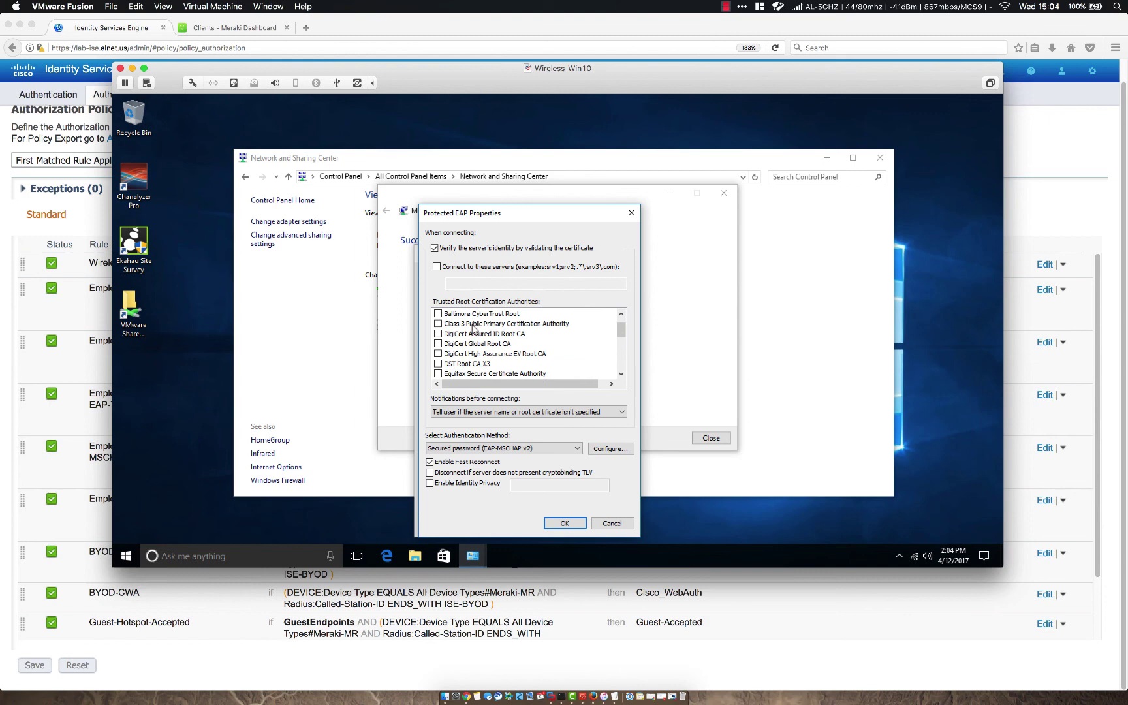
pyautogui.click(438, 324)
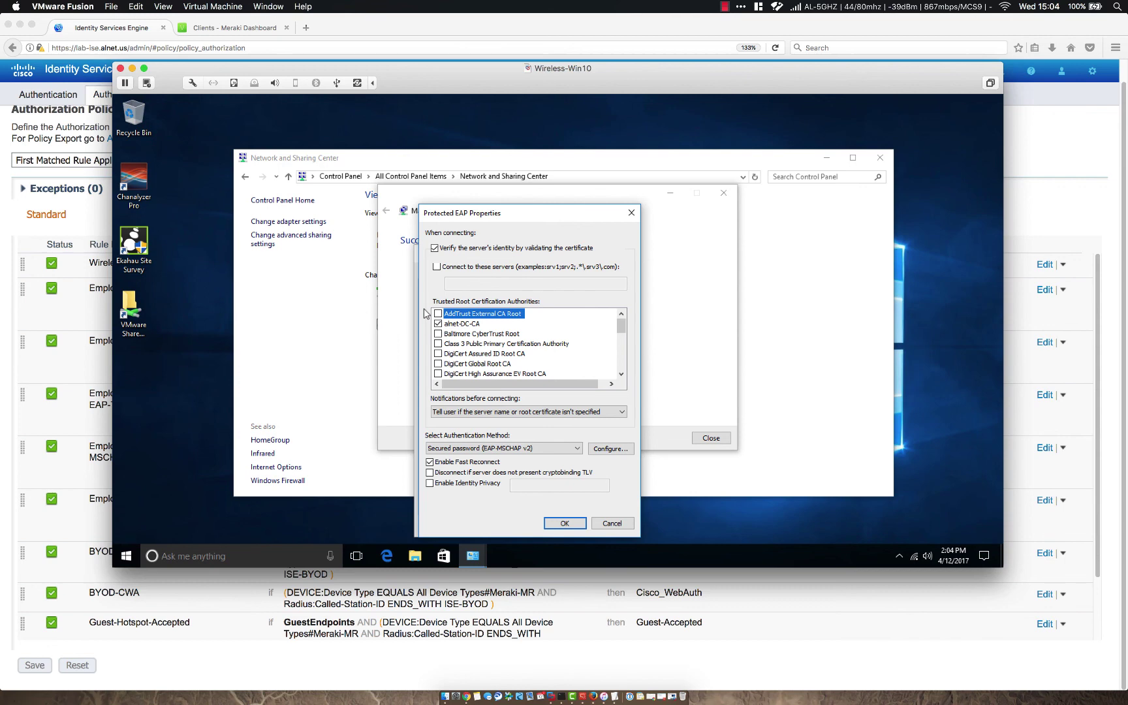
# Step: Switch to Smart Card or other certificate authentication trusting alnet-DC-CA, and confirm both dialogs
pyautogui.click(565, 449)
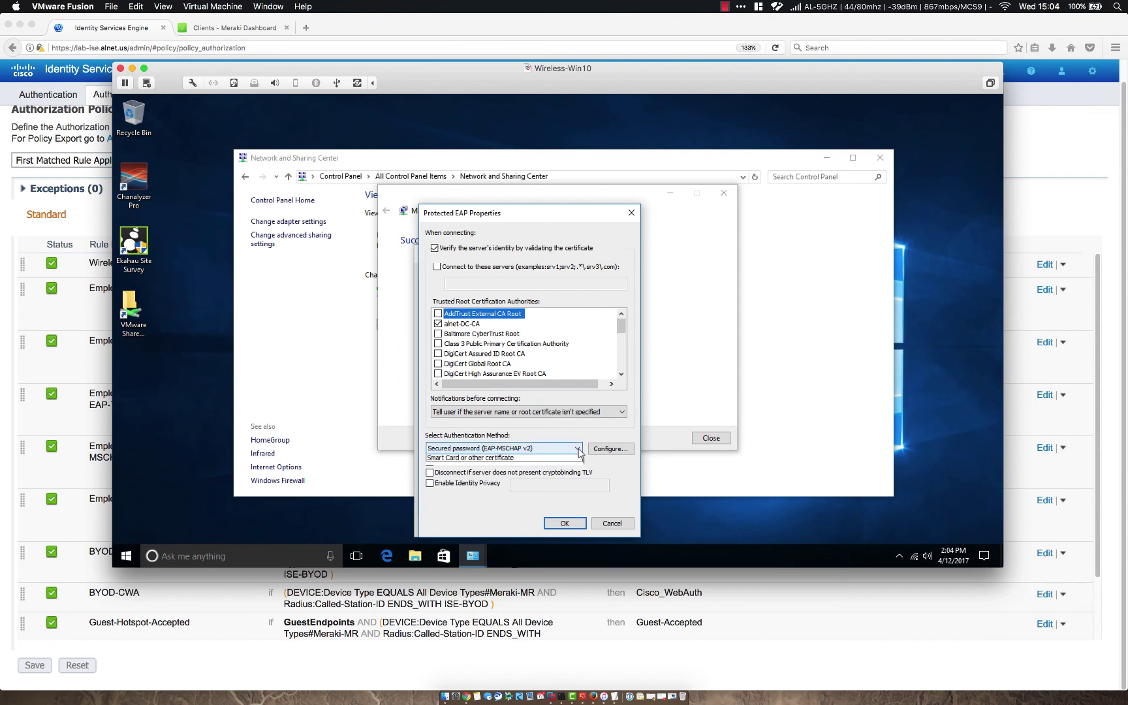
pyautogui.click(559, 466)
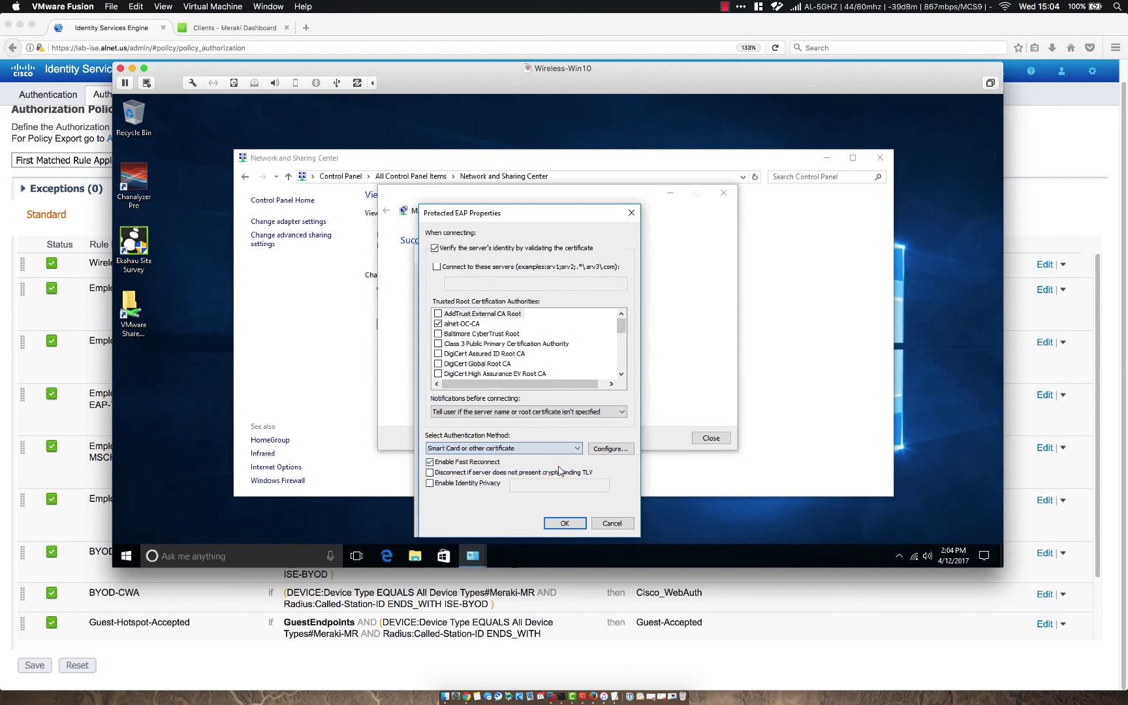
pyautogui.click(609, 449)
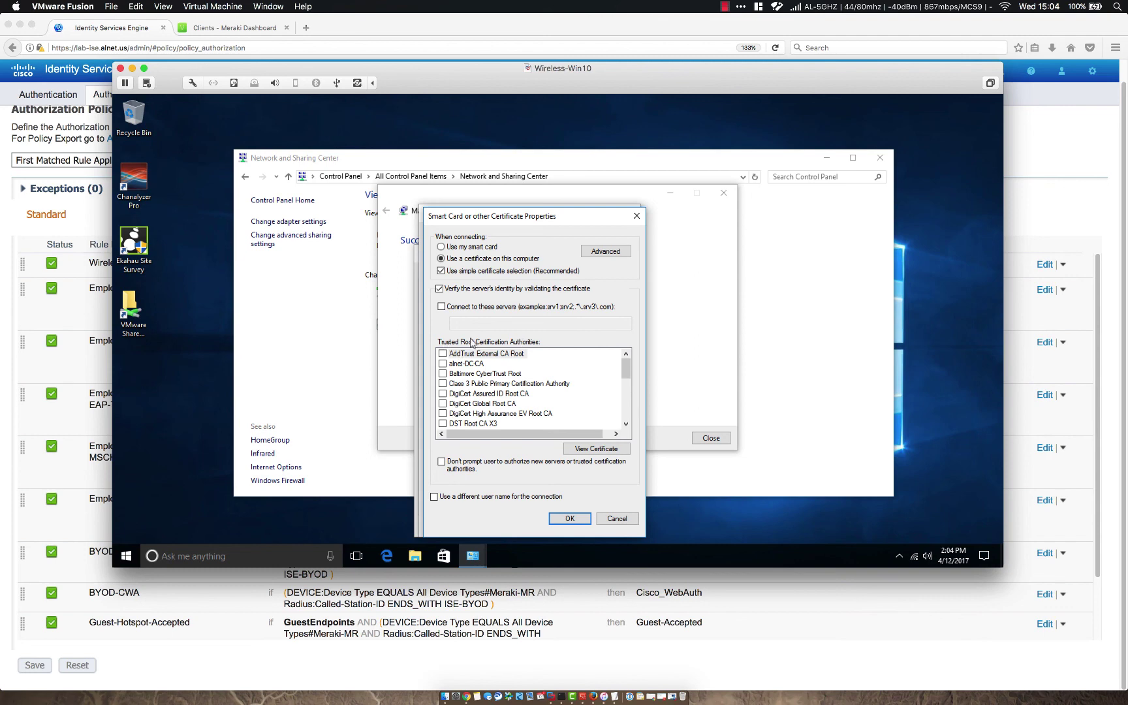
pyautogui.click(443, 364)
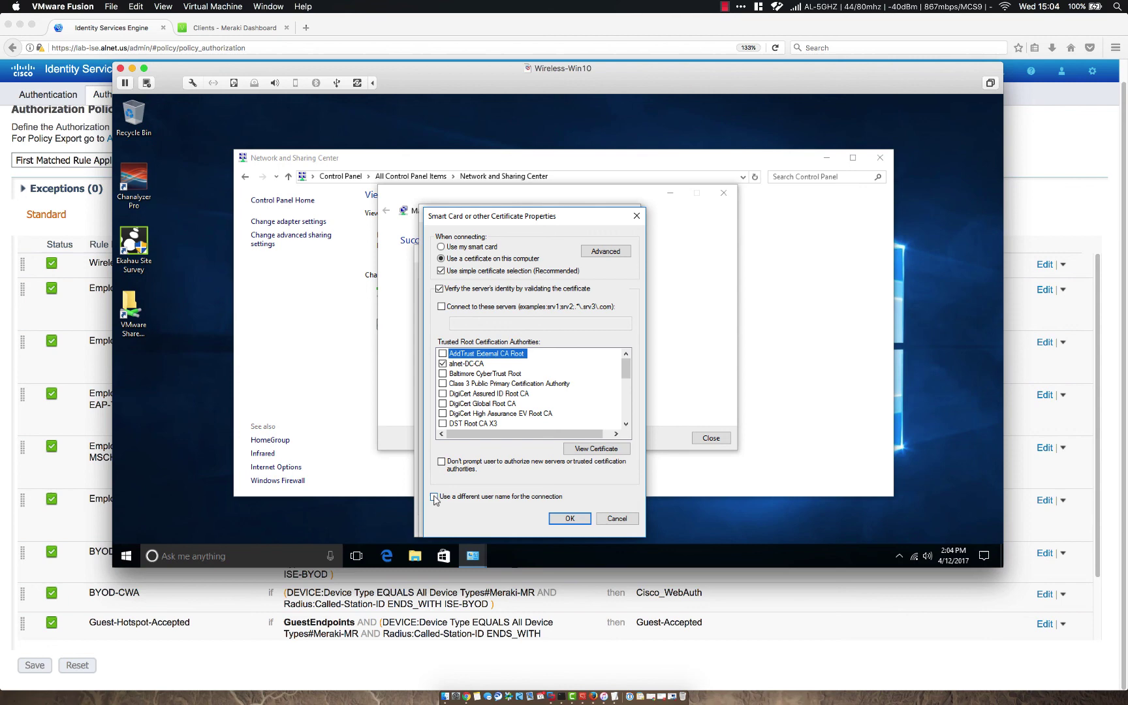
pyautogui.click(568, 519)
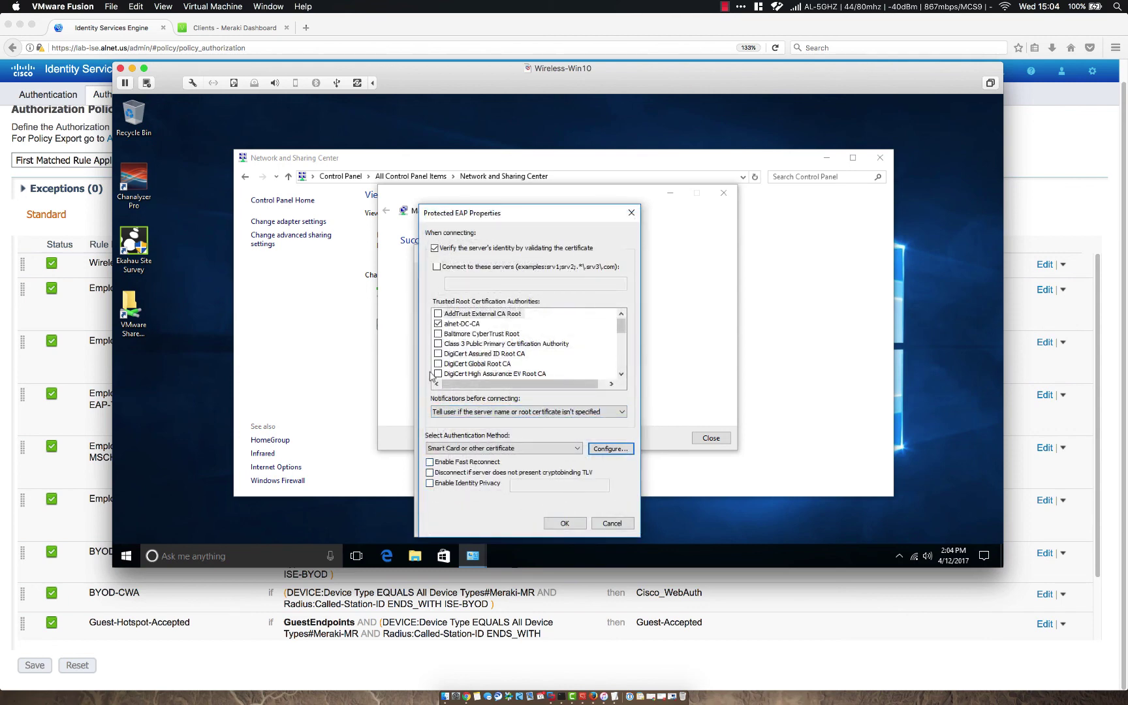
pyautogui.click(565, 525)
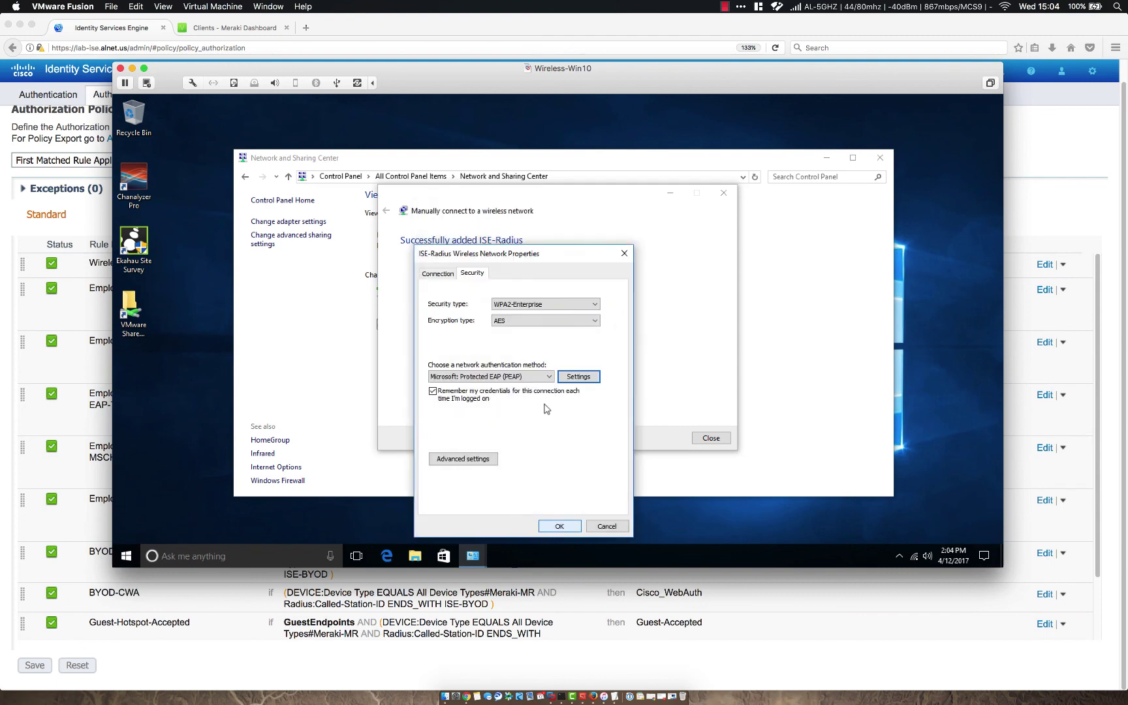
# Step: Set 802.1X mode to User or computer authentication, save the properties, and close the wizard
pyautogui.click(466, 460)
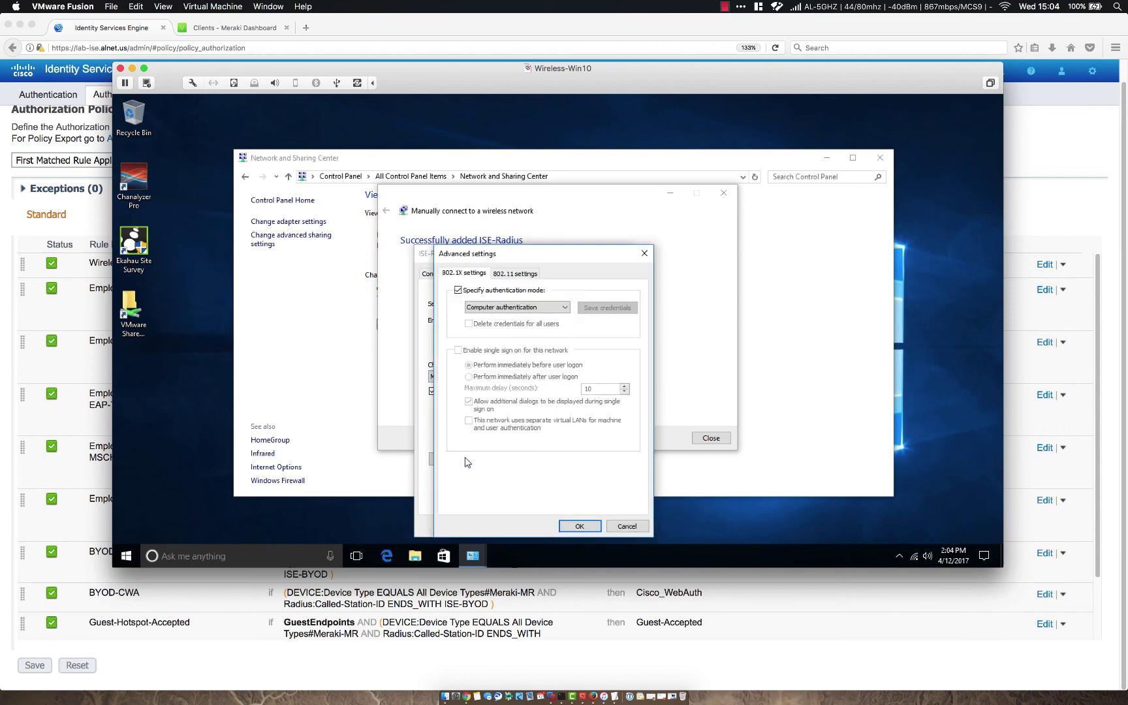
pyautogui.click(508, 307)
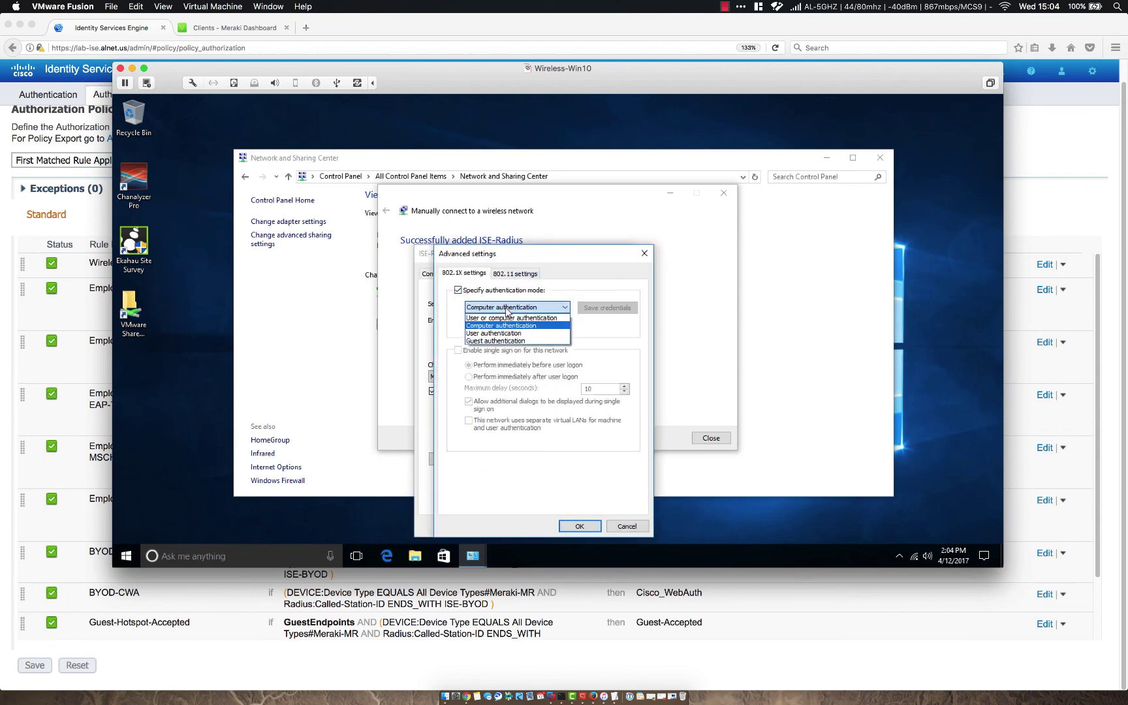
pyautogui.click(505, 318)
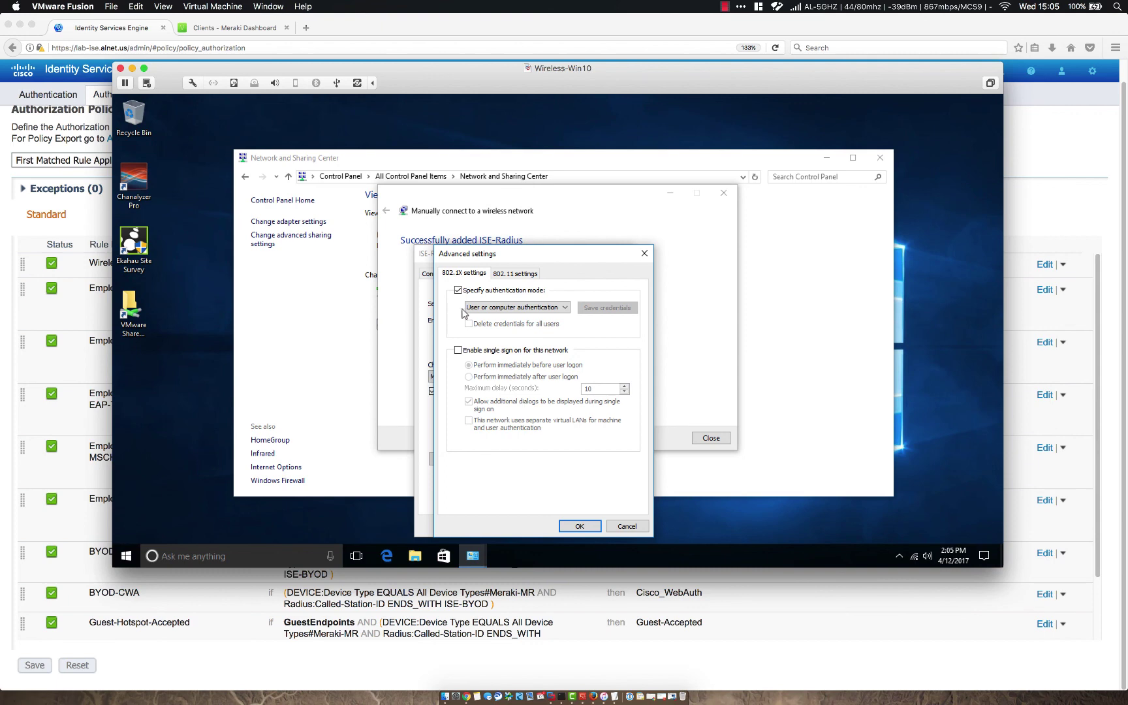
pyautogui.click(581, 526)
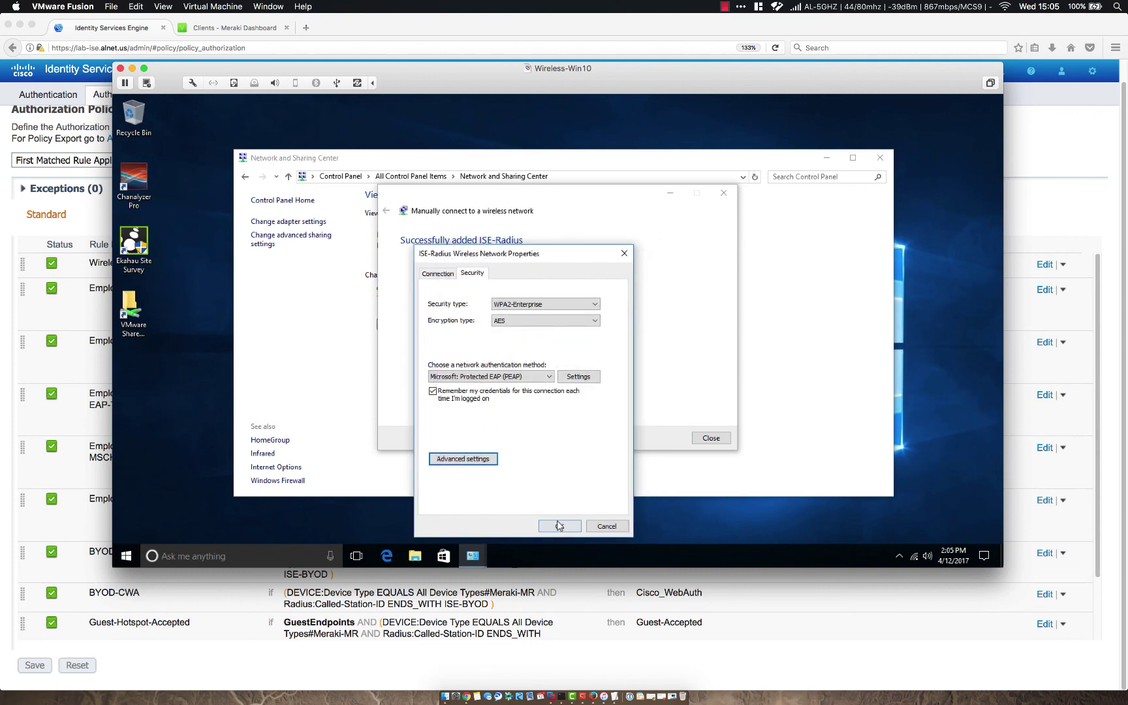
pyautogui.click(554, 523)
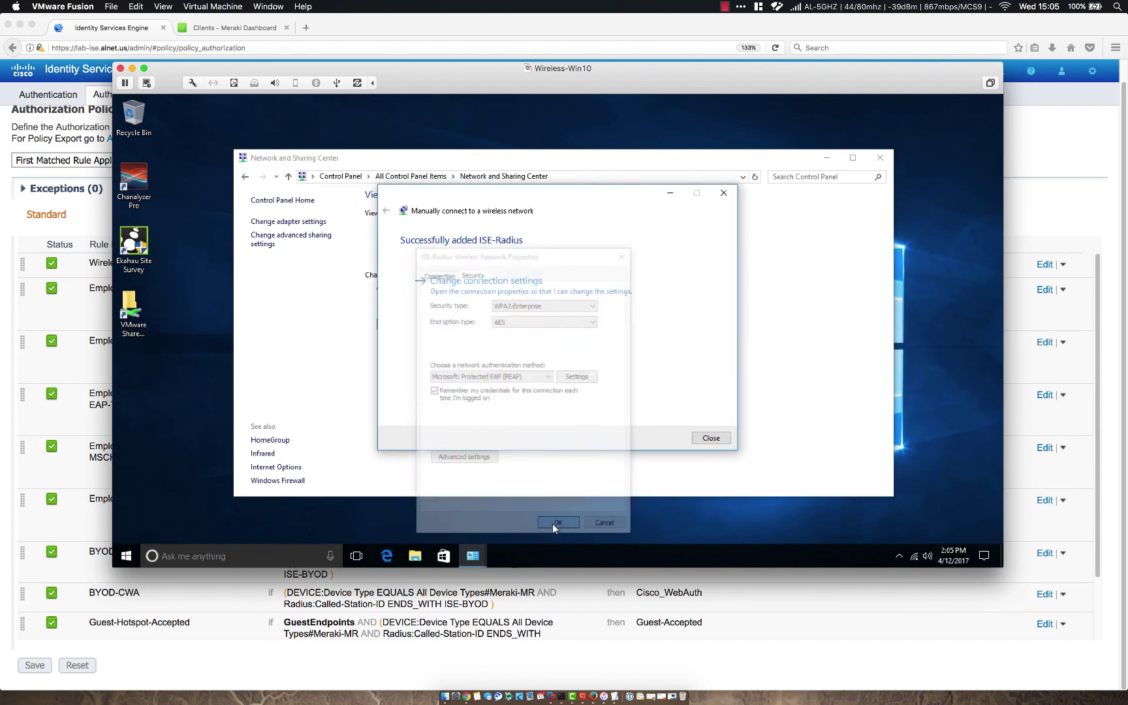
pyautogui.click(711, 438)
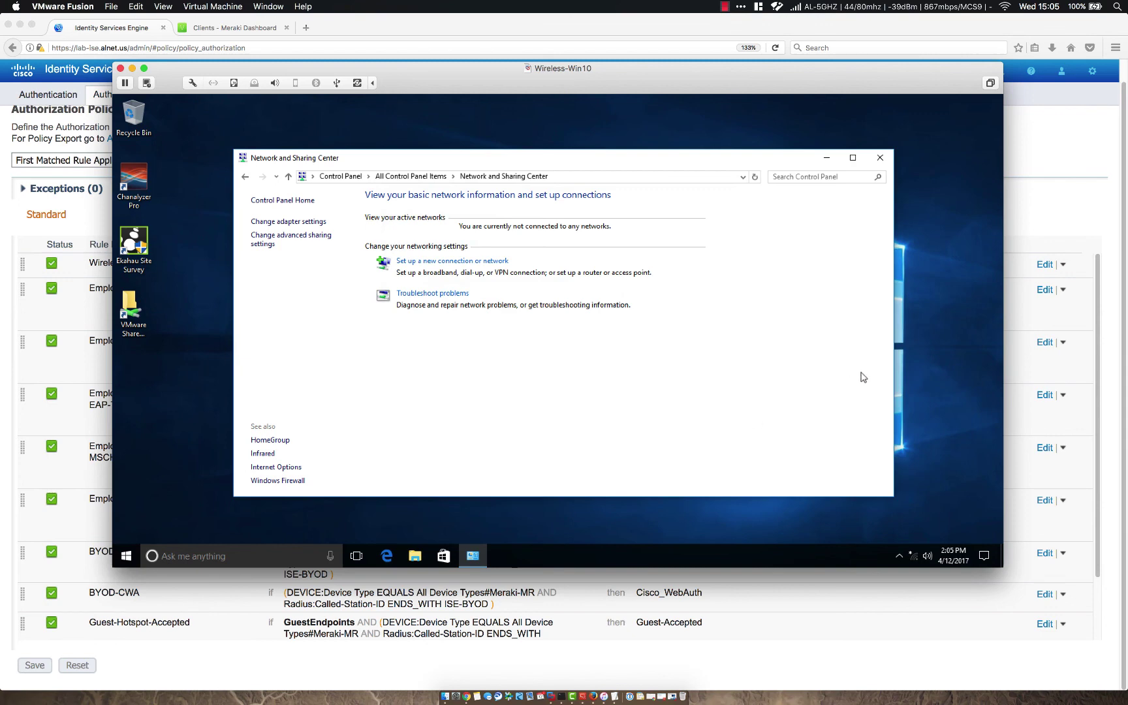
# Step: Try connecting to ISE-Radius, dismiss the can't-connect error, and return to the ISE browser window
pyautogui.click(914, 559)
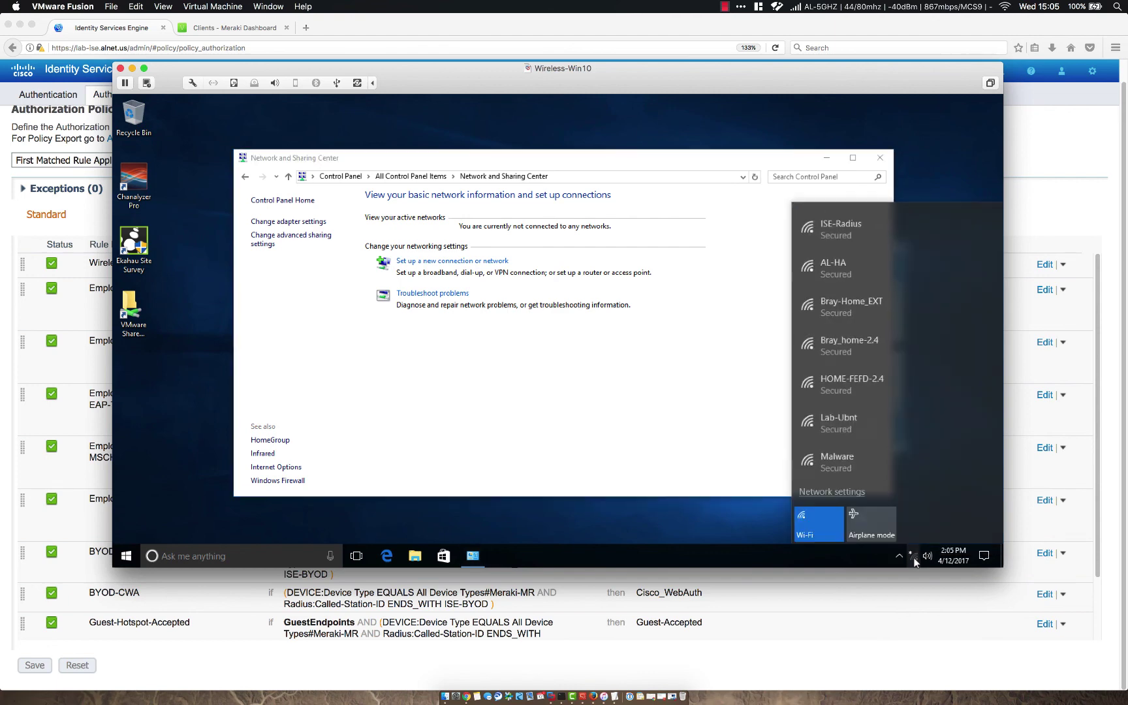
pyautogui.click(852, 226)
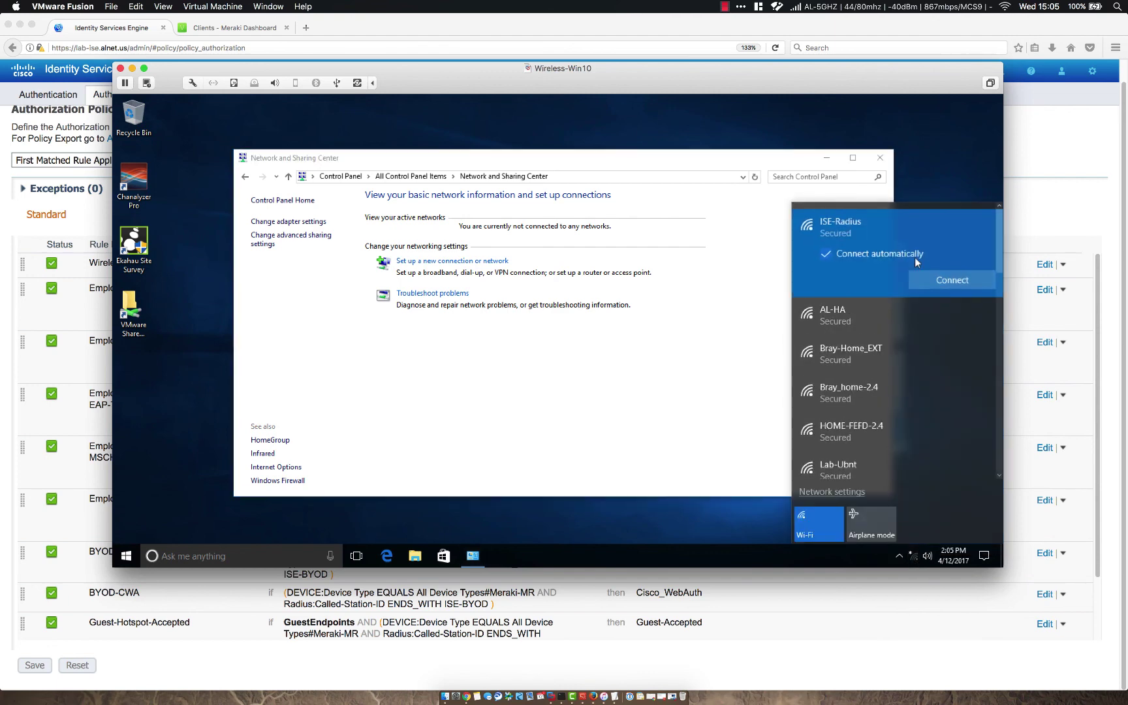
pyautogui.click(942, 281)
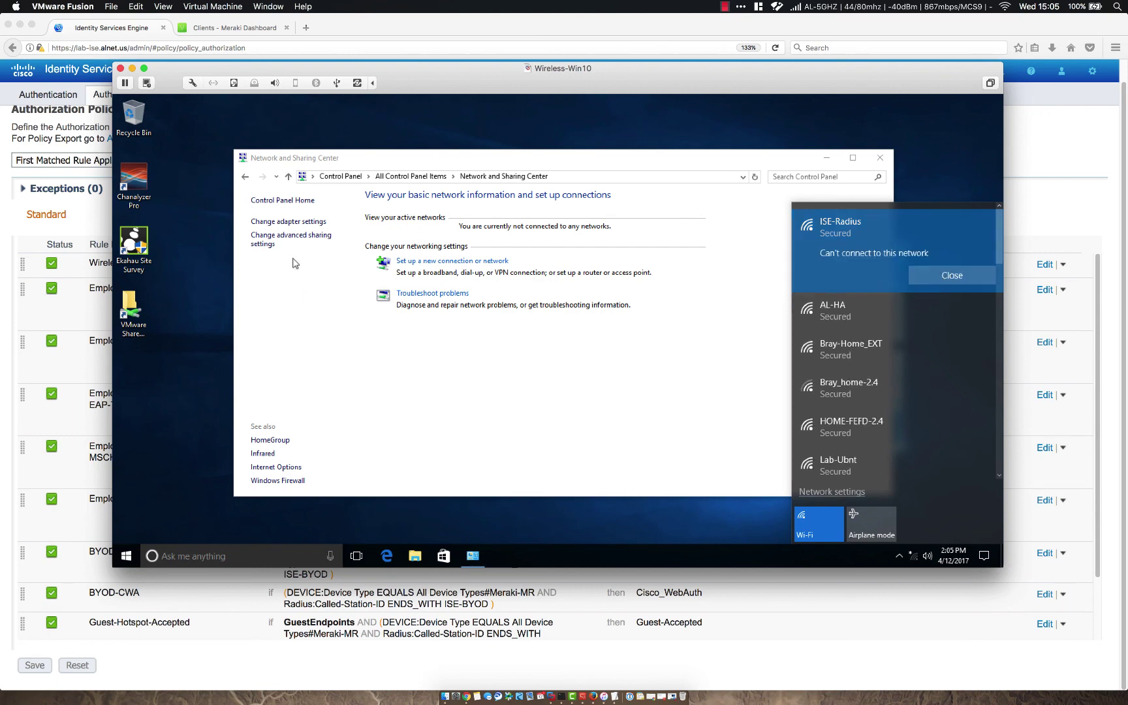
pyautogui.click(989, 275)
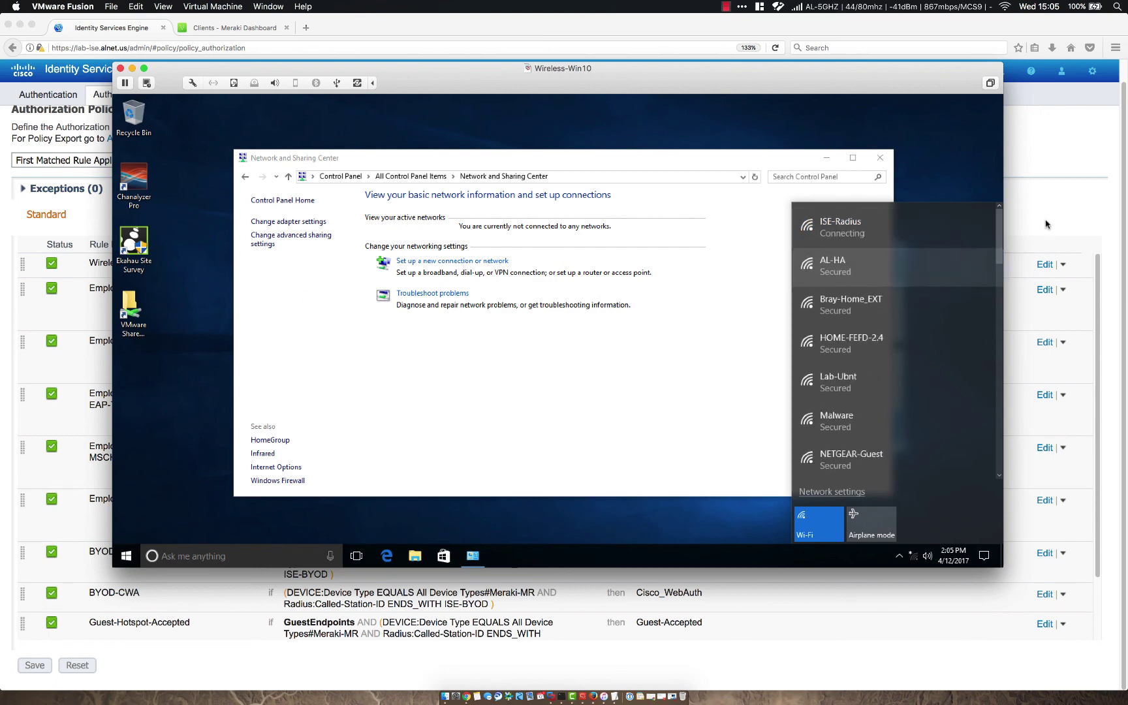
pyautogui.click(1045, 223)
# Step: Review the failed RADIUS Live Log entry: 12514 EAP-TLS handshake failed due to an unknown client CA
pyautogui.moveTo(366, 72)
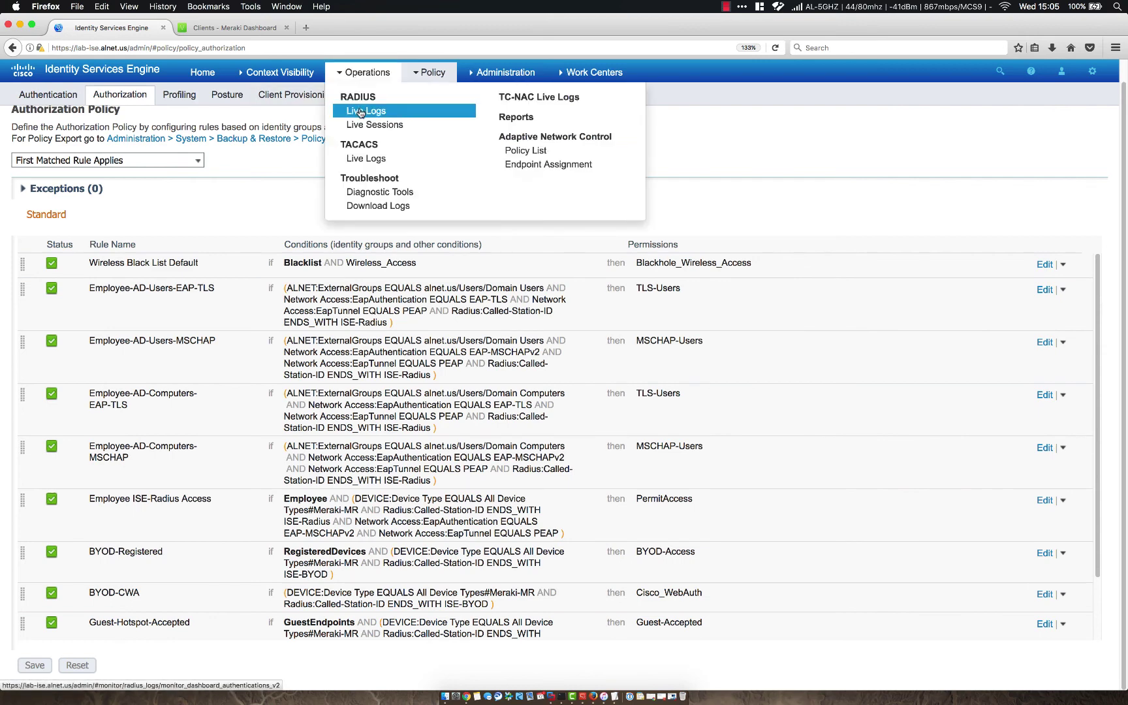
pyautogui.click(360, 111)
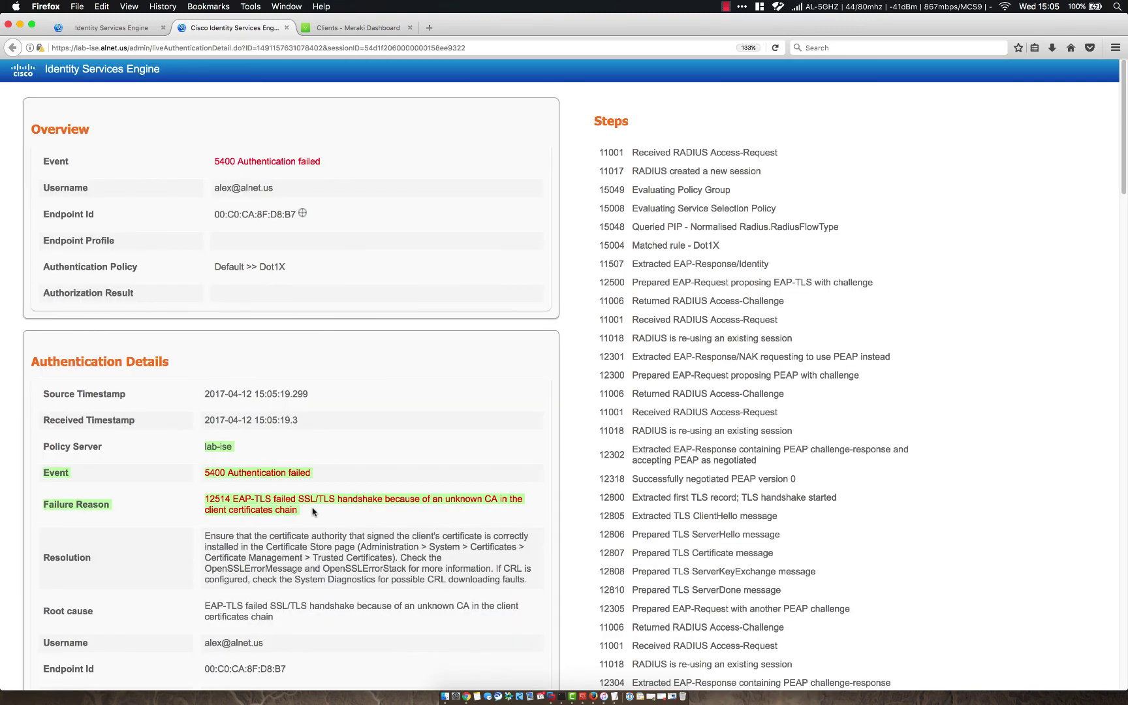
pyautogui.moveTo(310, 515); pyautogui.dragTo(208, 469)
pyautogui.scroll(-15, 552, 485)
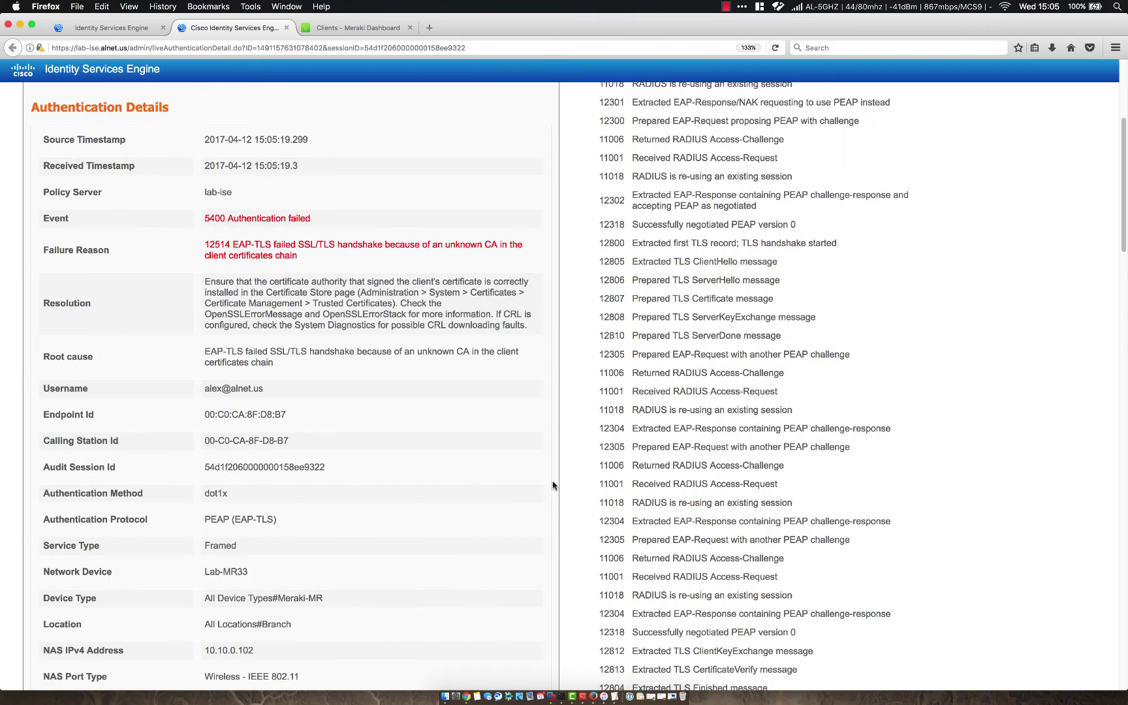
pyautogui.scroll(-15, 553, 485)
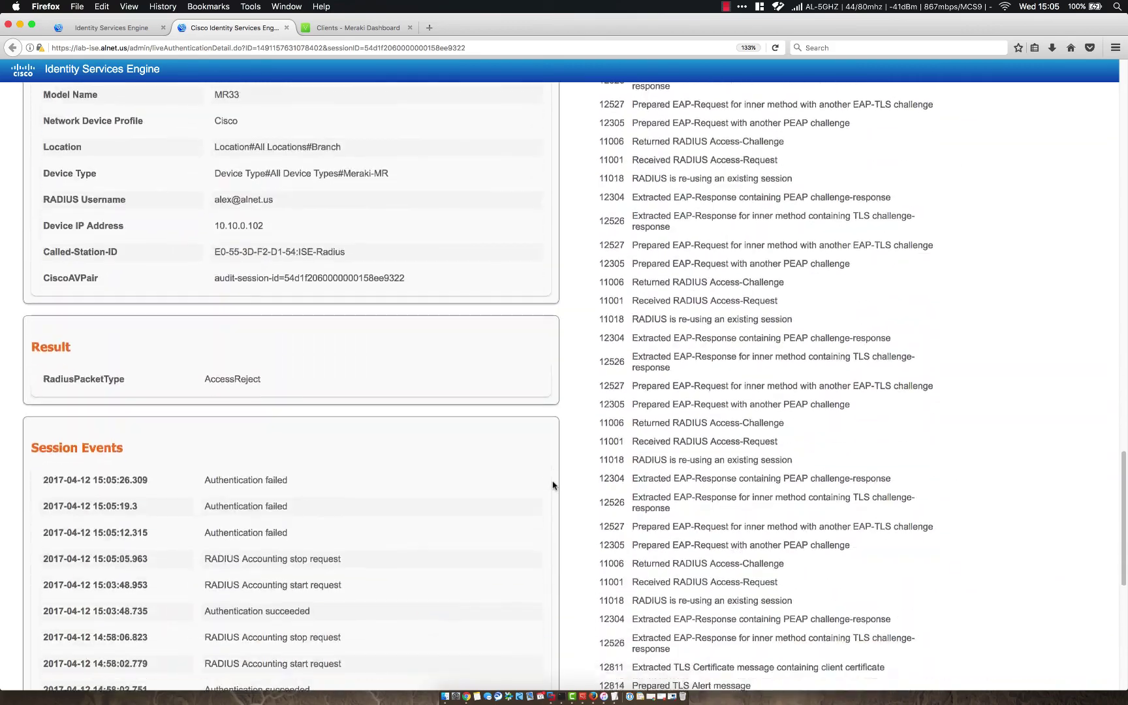
pyautogui.scroll(10, 553, 485)
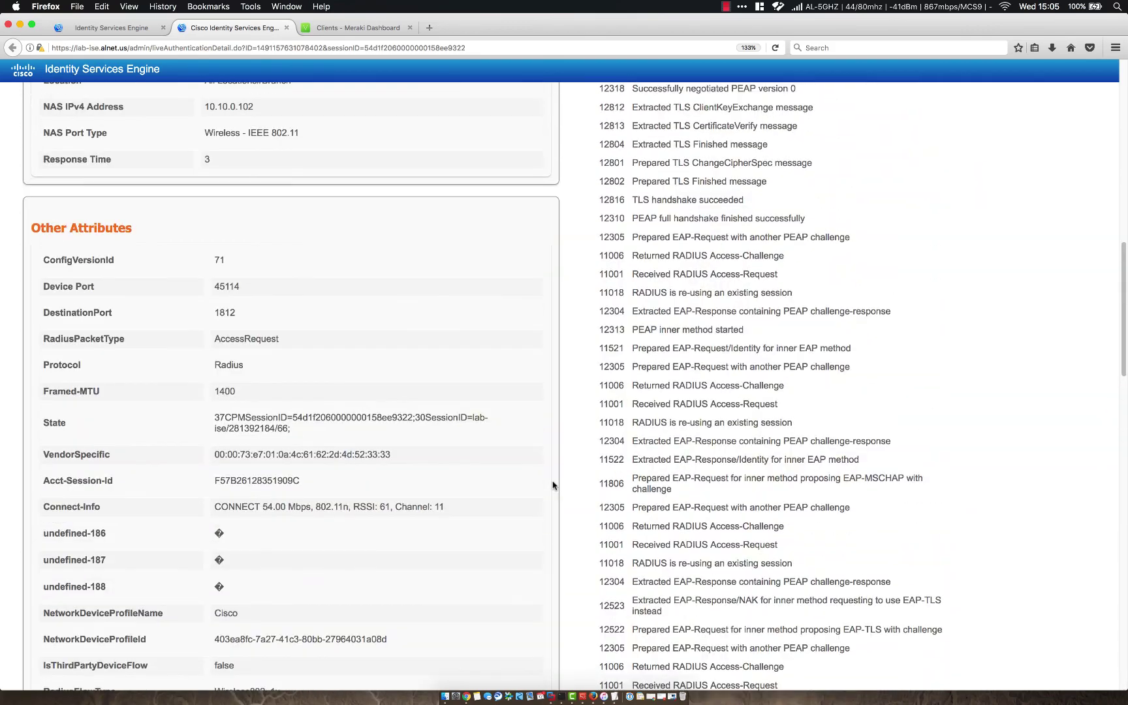
pyautogui.scroll(10, 573, 464)
pyautogui.scroll(-4, 573, 464)
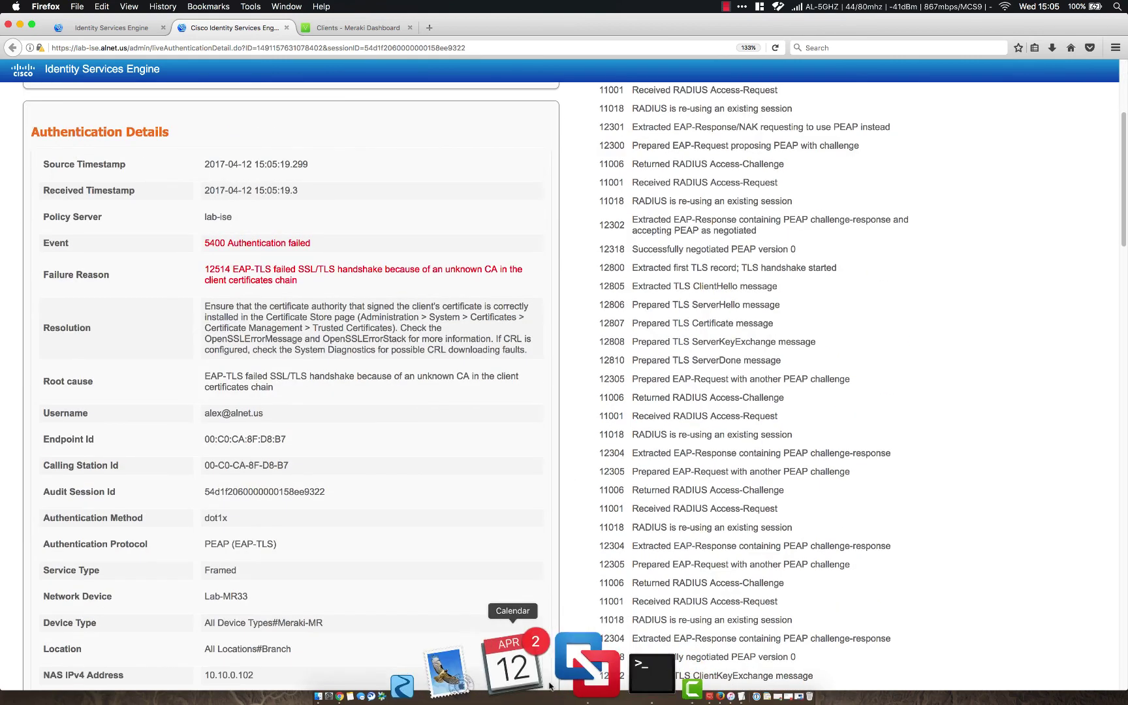
pyautogui.rightClick(550, 684)
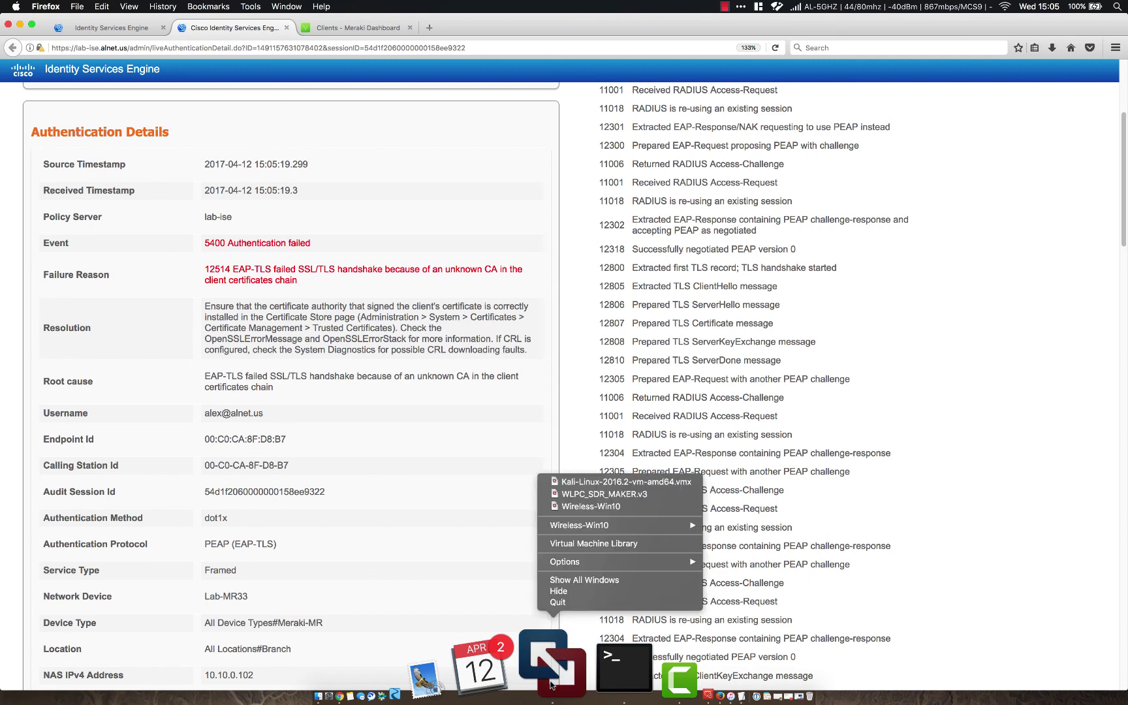
# Step: In the Wireless-Win10 VM, launch the Microsoft Management Console from the Run prompt
pyautogui.click(550, 683)
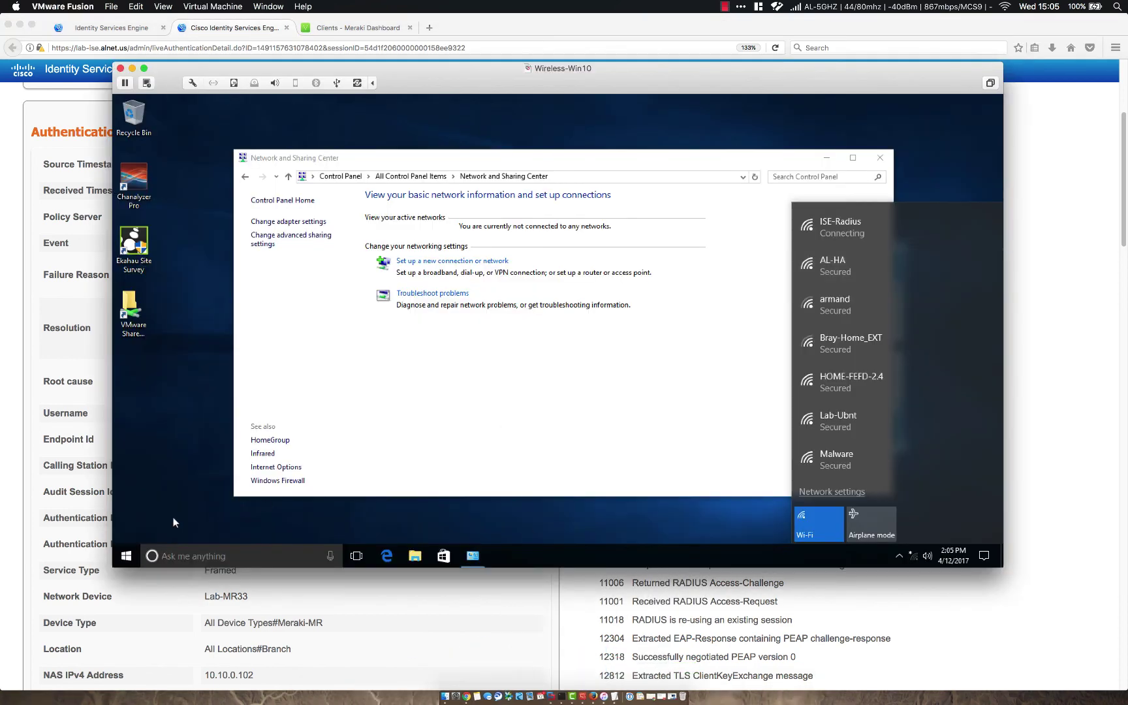
pyautogui.click(173, 518)
pyautogui.rightClick(125, 555)
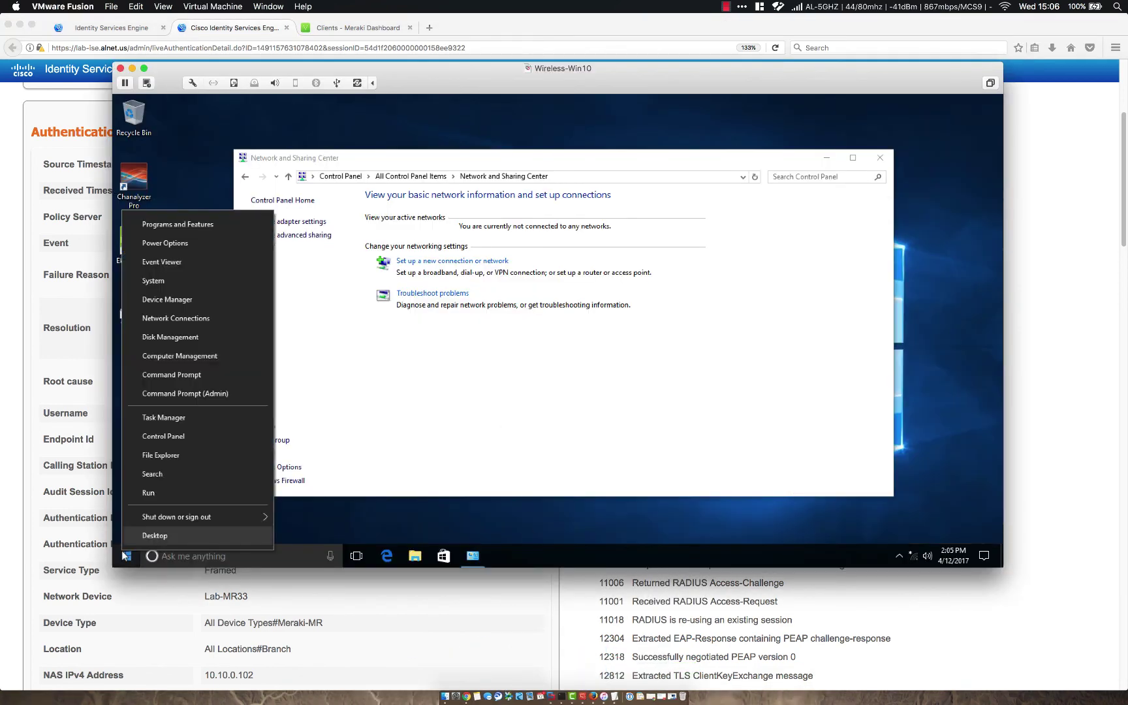
pyautogui.click(156, 493)
pyautogui.press('Return')
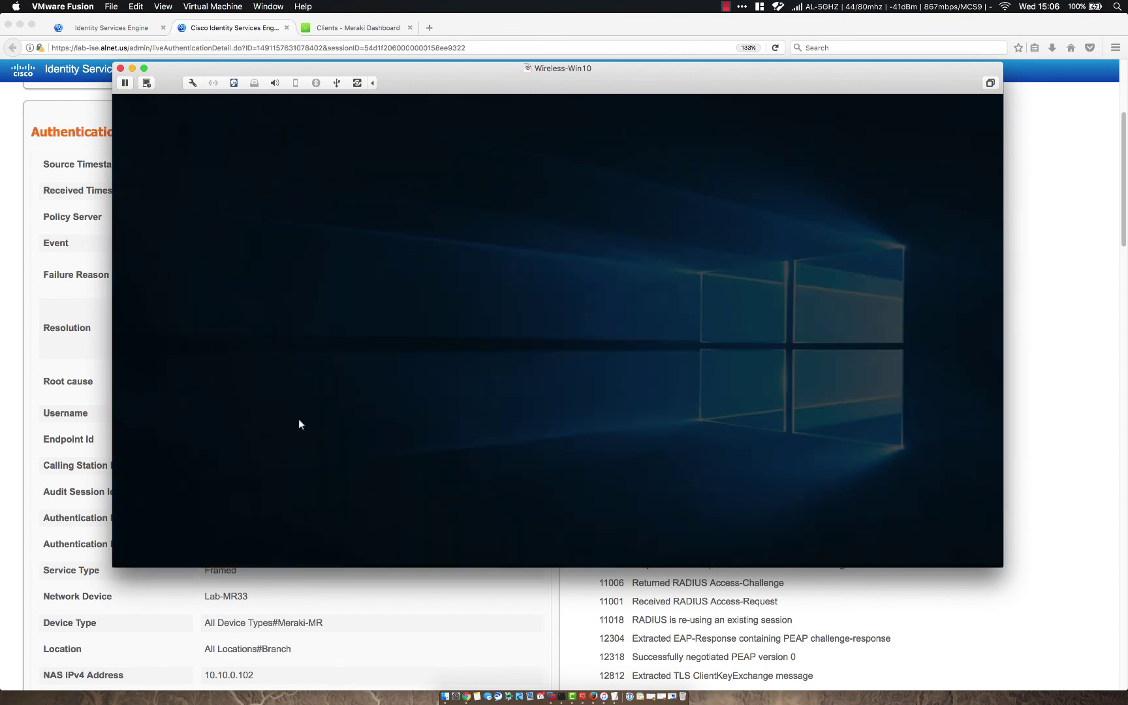
pyautogui.click(506, 404)
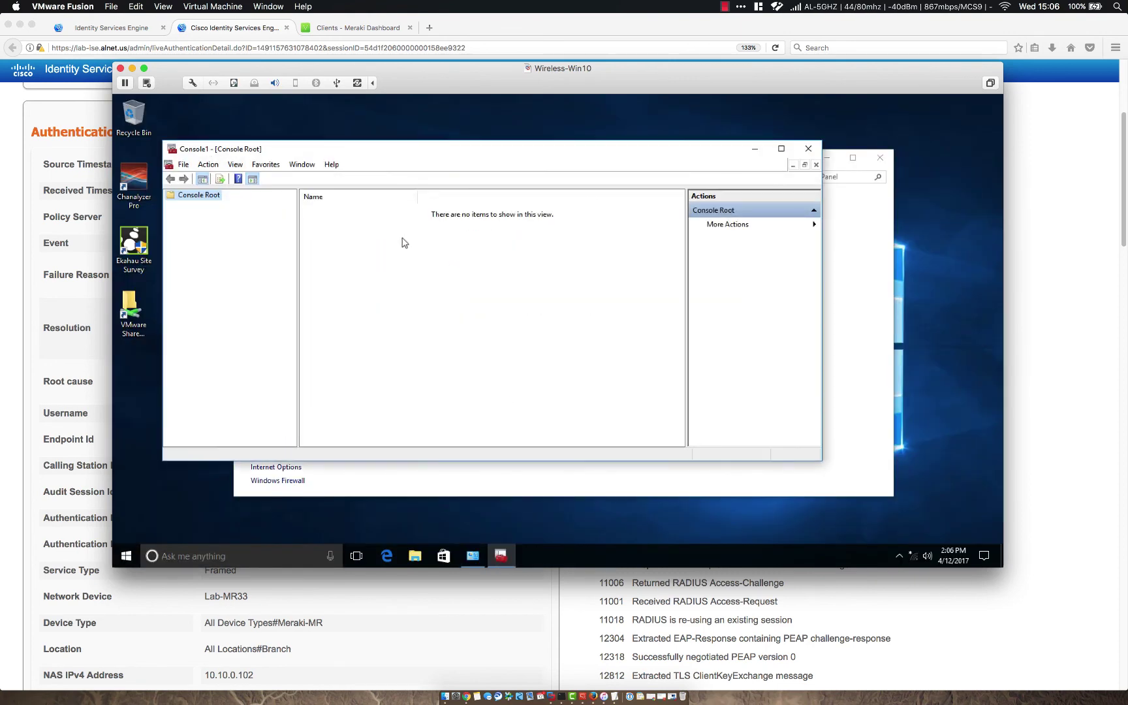
# Step: Add the Certificates snap-in for My user account to the console
pyautogui.click(184, 166)
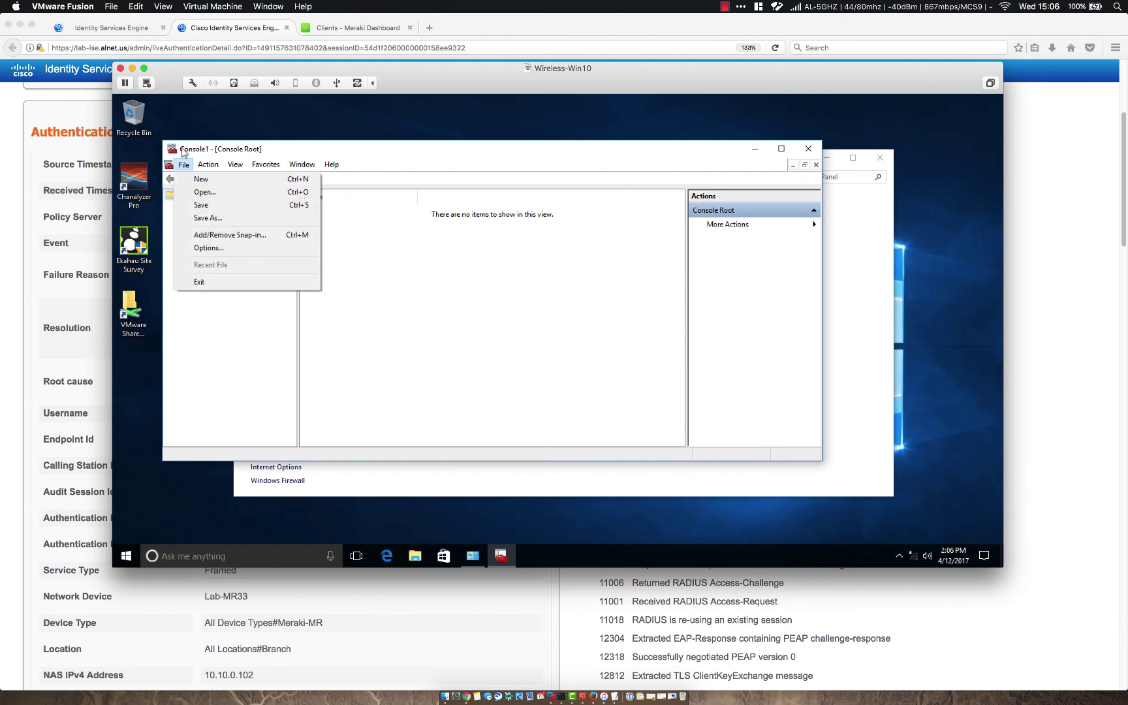
pyautogui.click(198, 235)
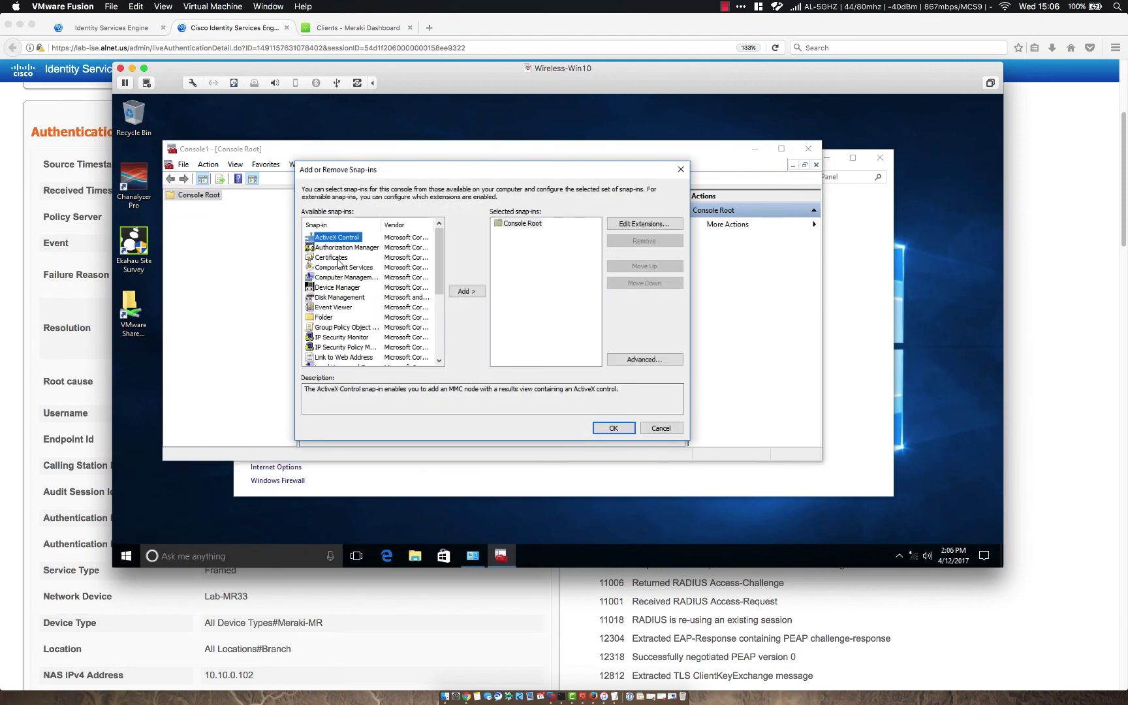
pyautogui.click(333, 257)
pyautogui.click(460, 291)
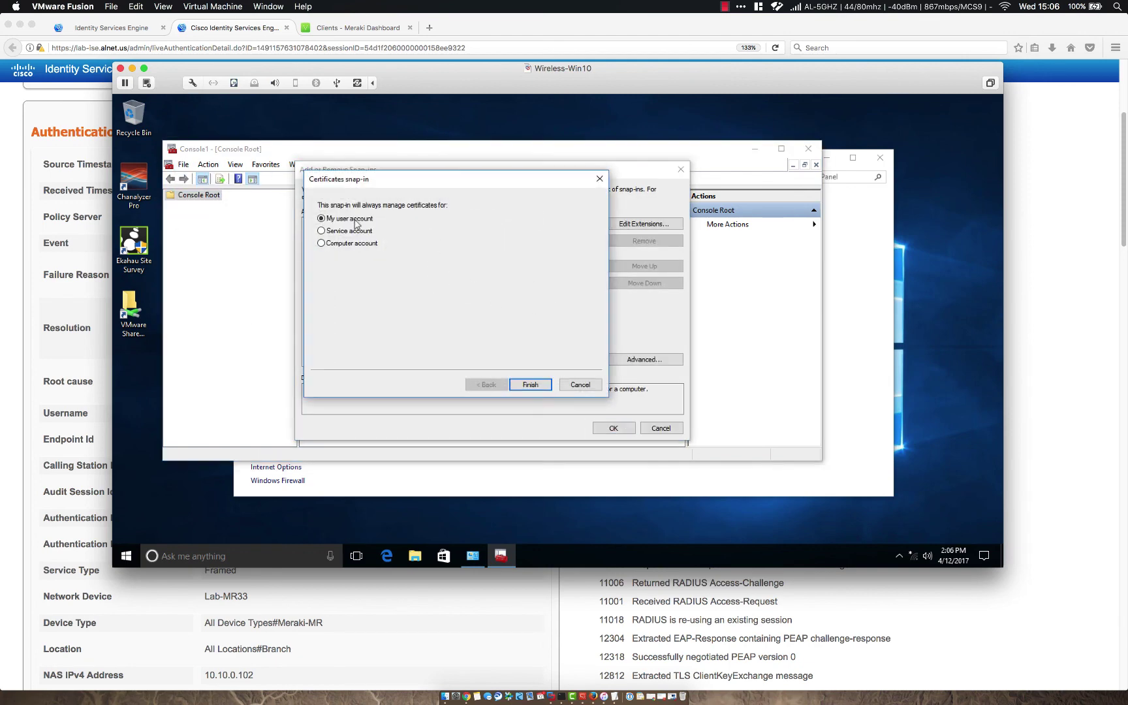
pyautogui.click(536, 385)
pyautogui.click(614, 428)
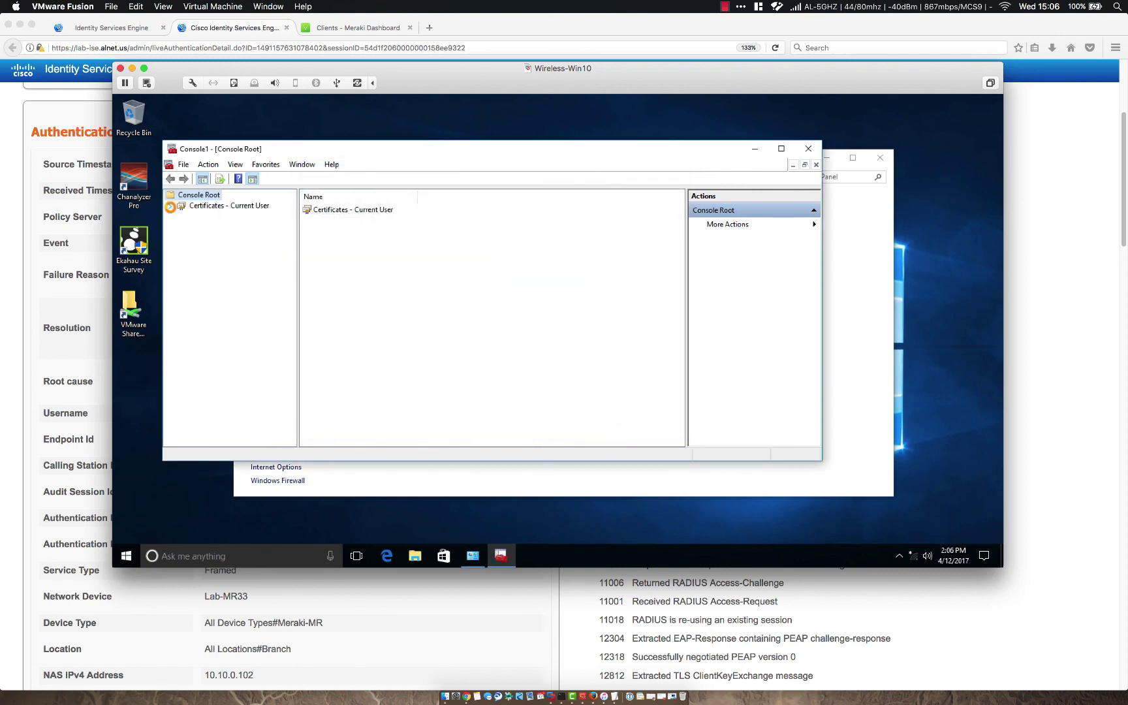
# Step: Browse to the current user's Personal certificates and select the client certificate
pyautogui.click(170, 206)
pyautogui.click(182, 216)
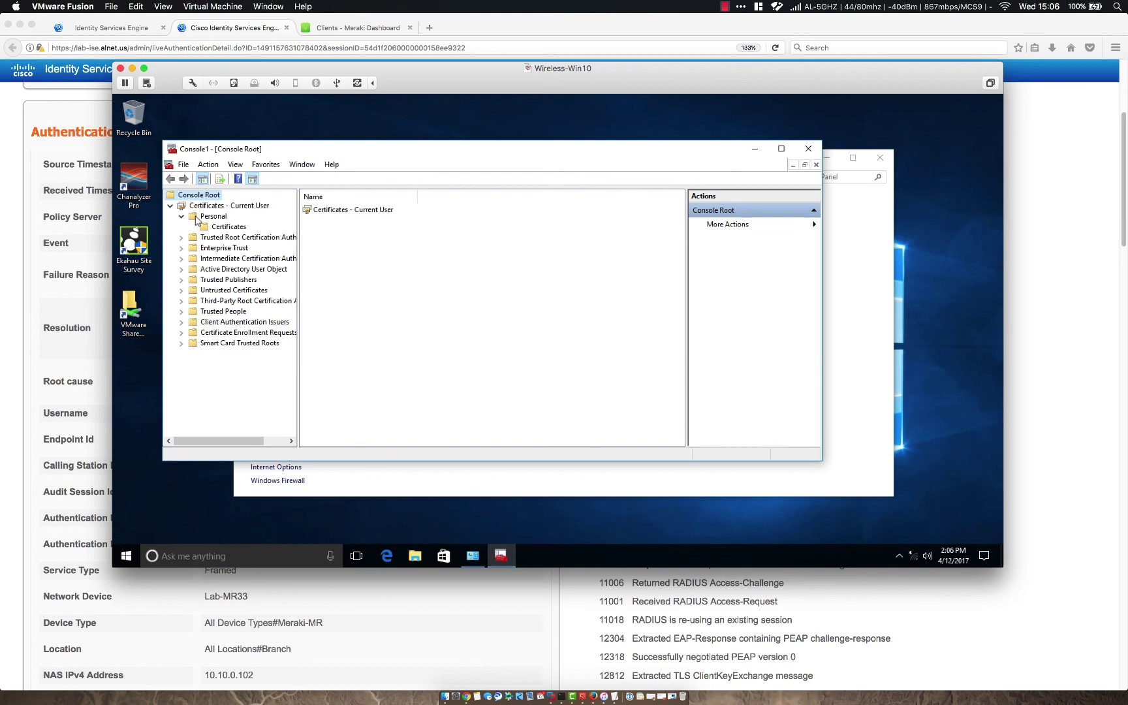
pyautogui.click(217, 227)
pyautogui.click(336, 211)
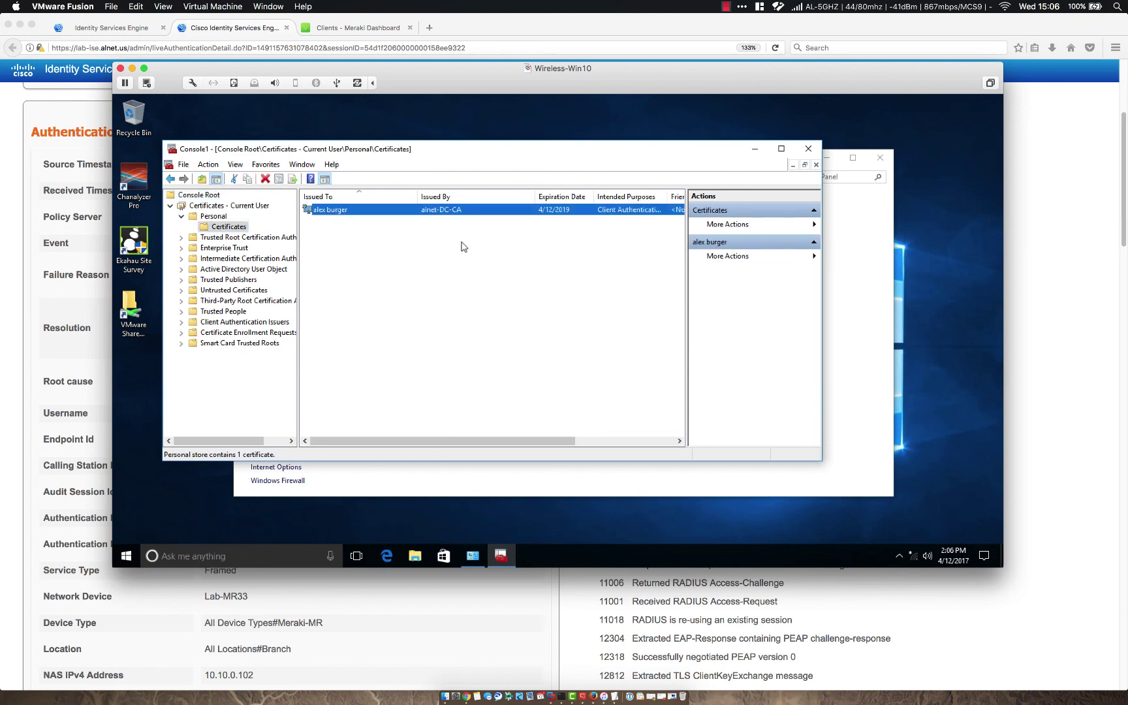
pyautogui.moveTo(687, 280); pyautogui.dragTo(763, 273)
# Step: Inspect the user certificate's details, issuer and alnet-DC-CA certification path
pyautogui.doubleClick(337, 211)
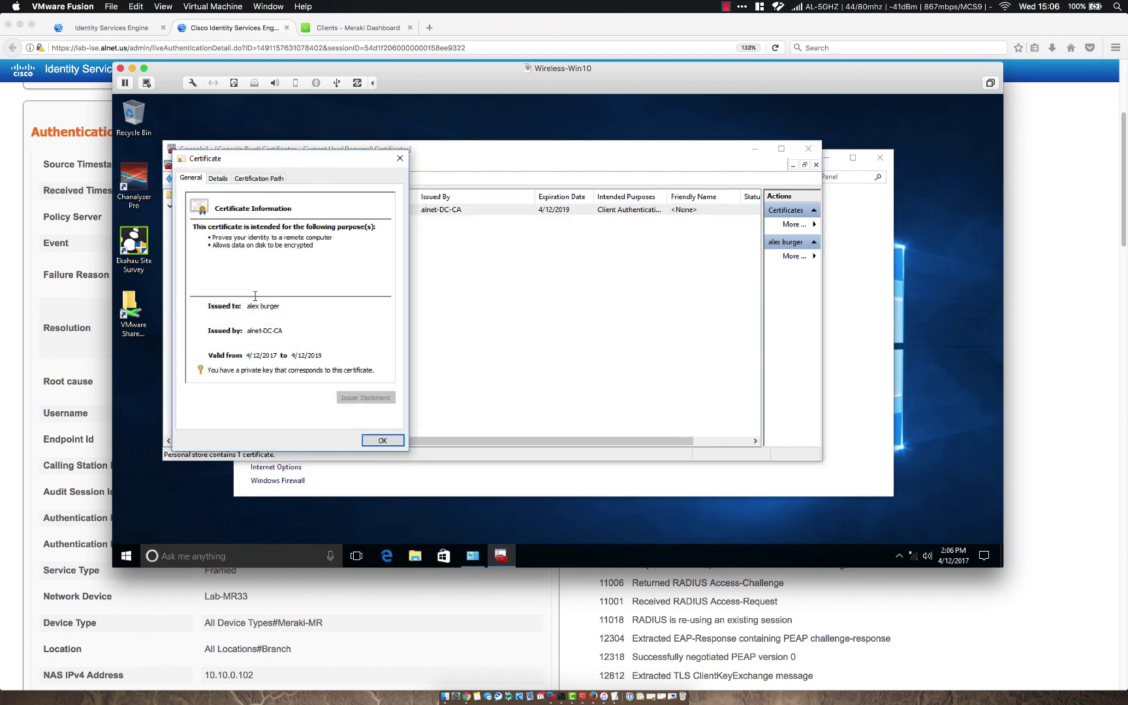
pyautogui.click(220, 181)
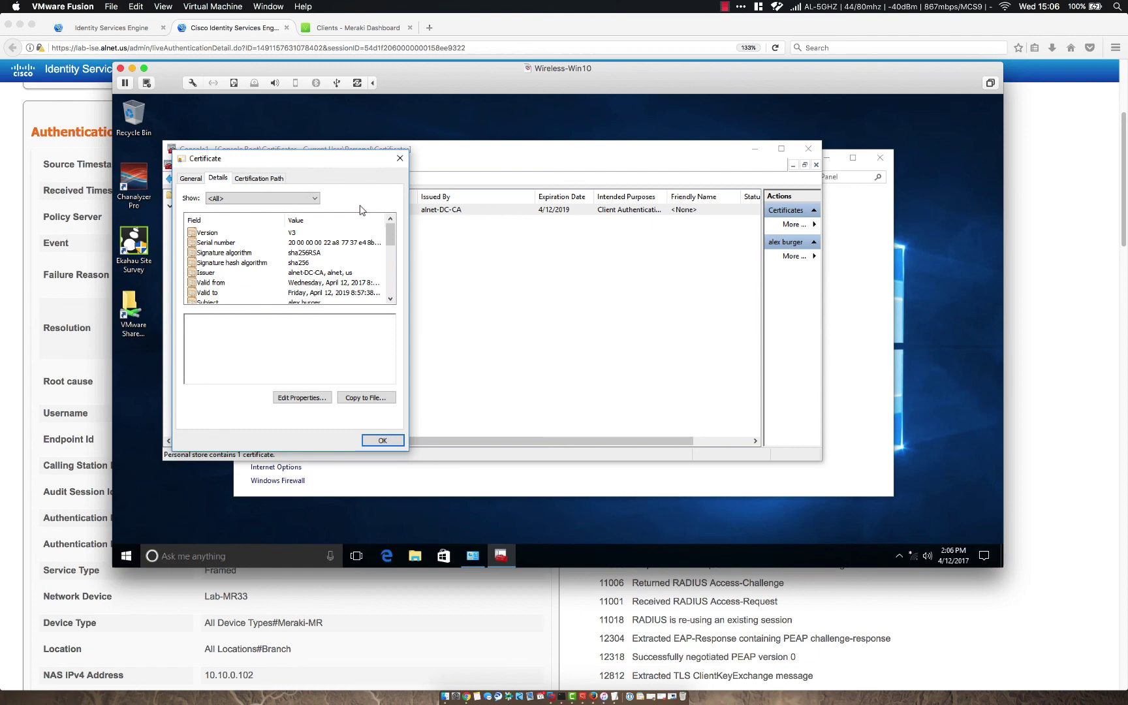
pyautogui.click(312, 273)
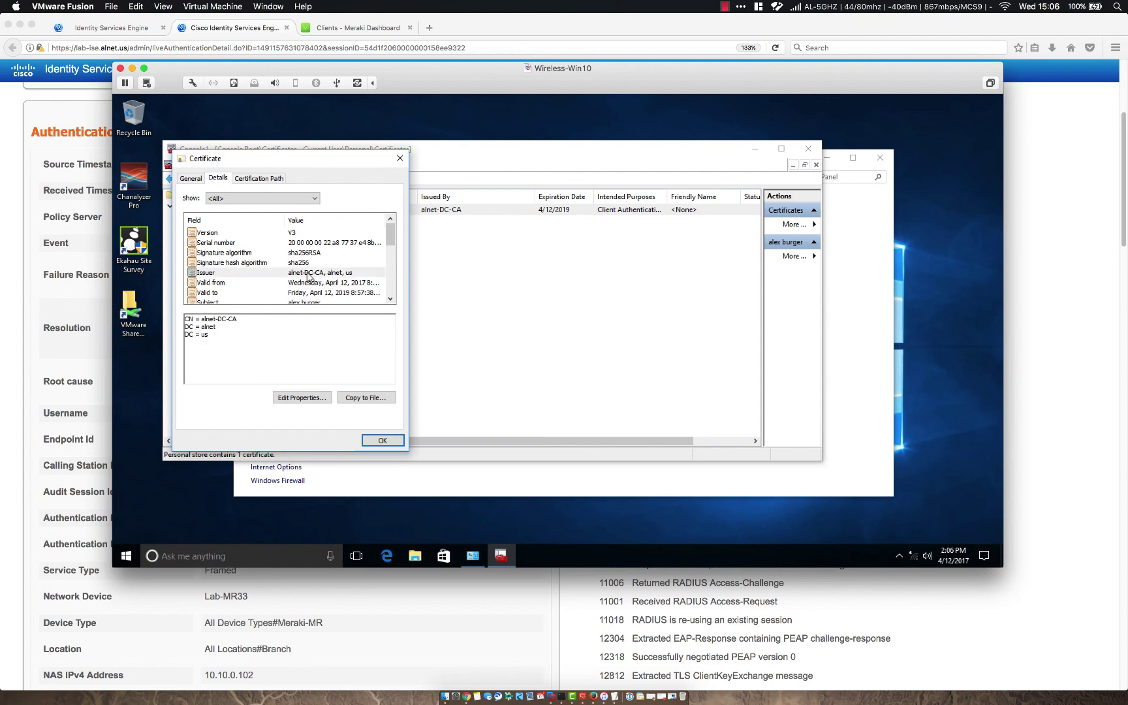
pyautogui.scroll(-4, 332, 280)
pyautogui.scroll(3, 332, 281)
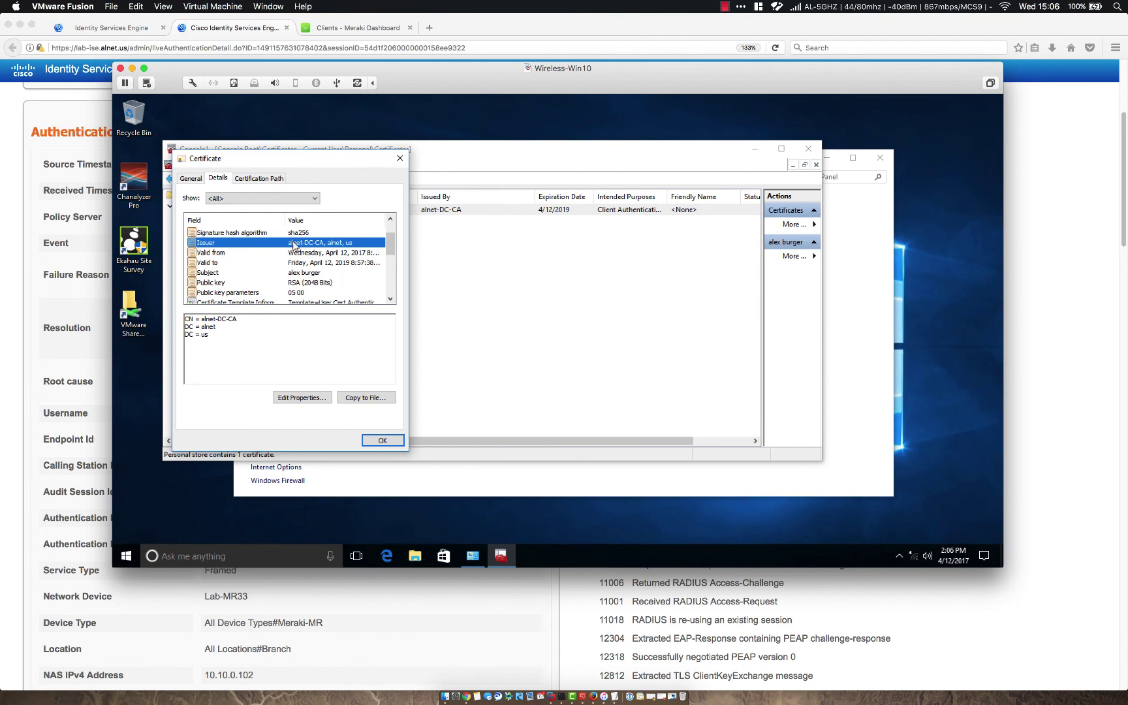
pyautogui.click(266, 179)
pyautogui.click(222, 208)
pyautogui.click(236, 217)
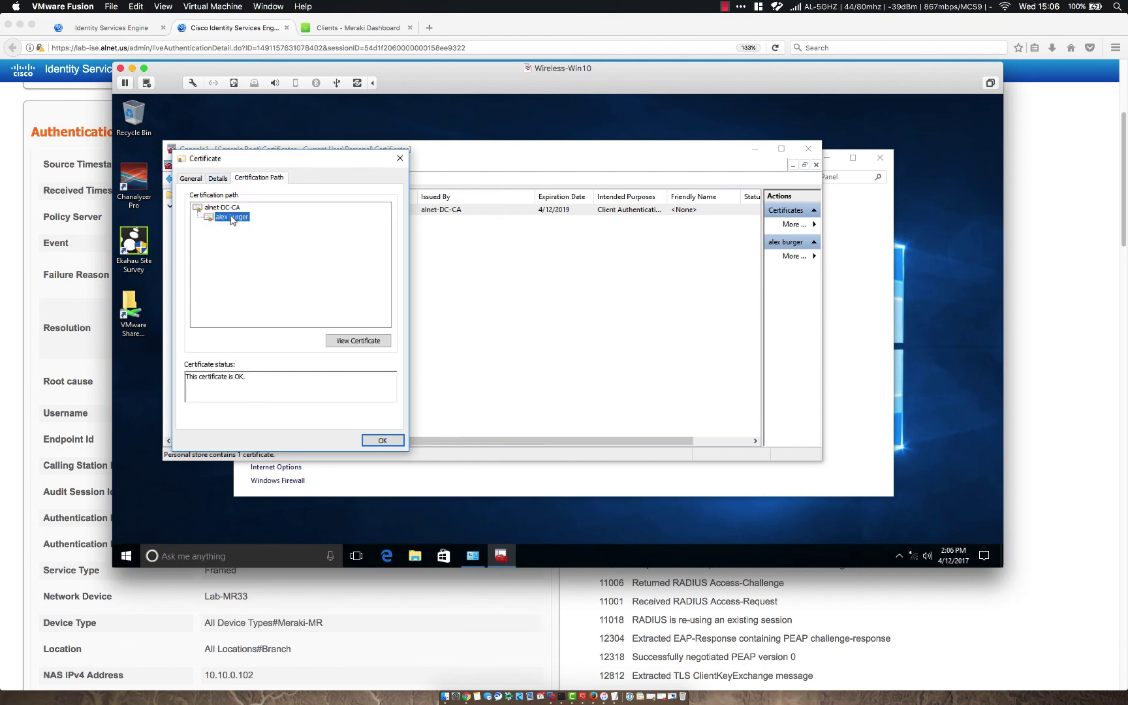
pyautogui.click(382, 439)
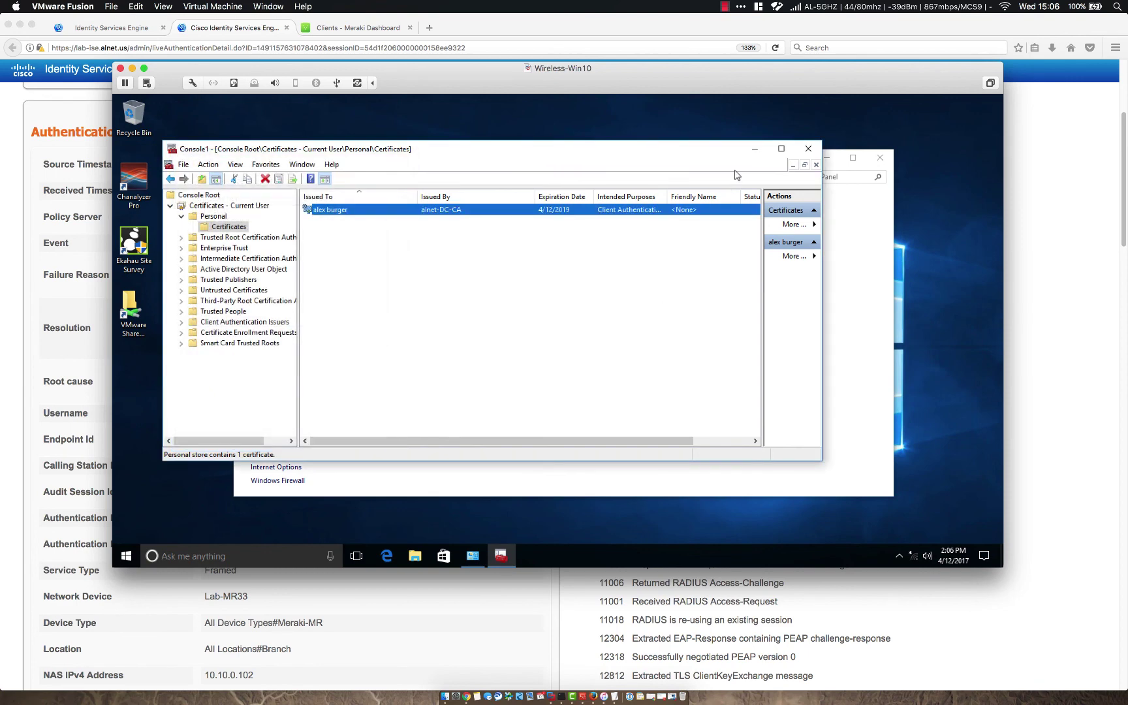
# Step: Close the console without saving, then cancel the new connection setup wizard
pyautogui.click(808, 148)
pyautogui.click(500, 338)
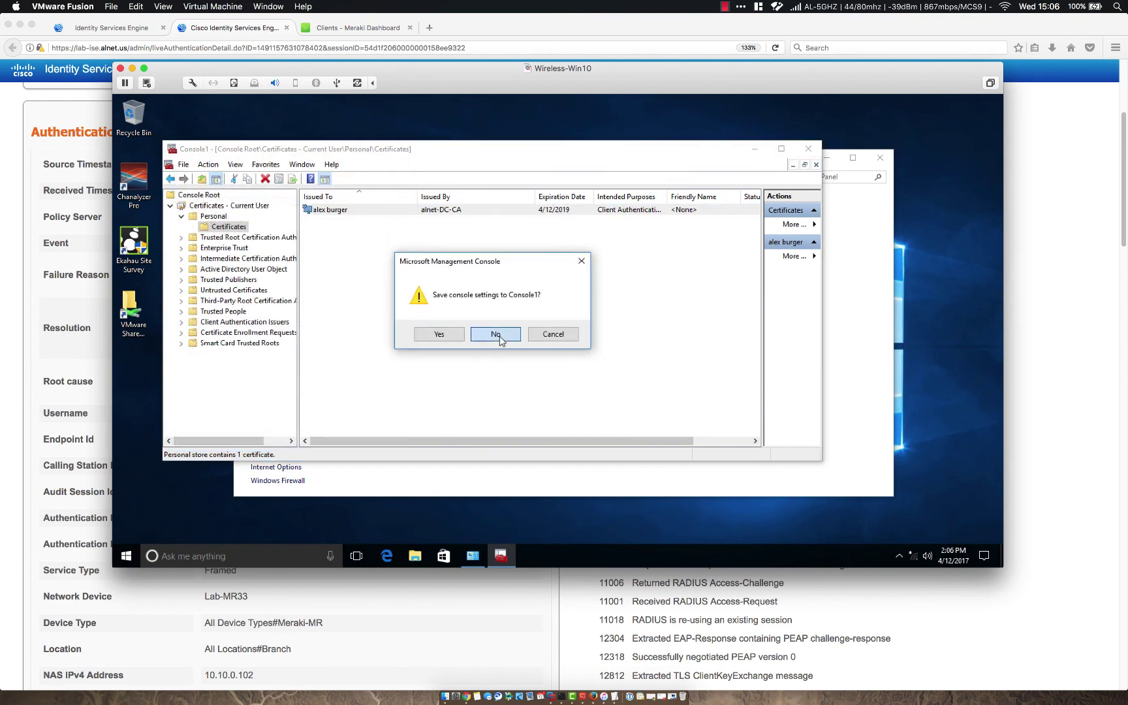
pyautogui.click(546, 335)
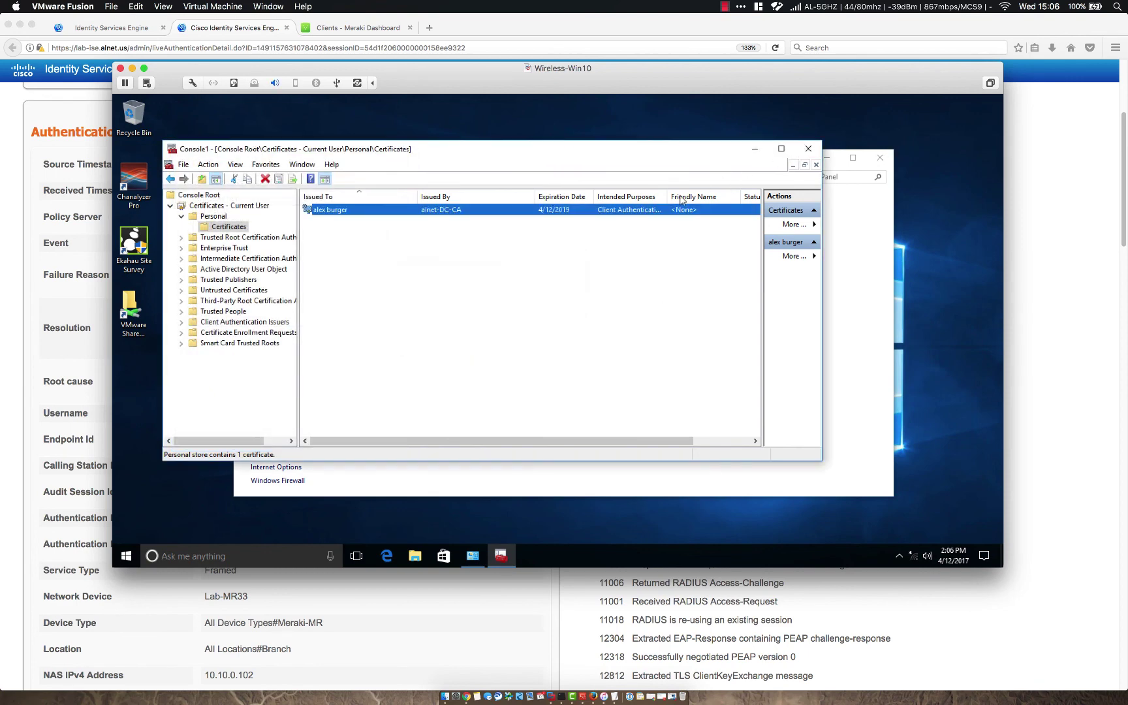
pyautogui.click(755, 149)
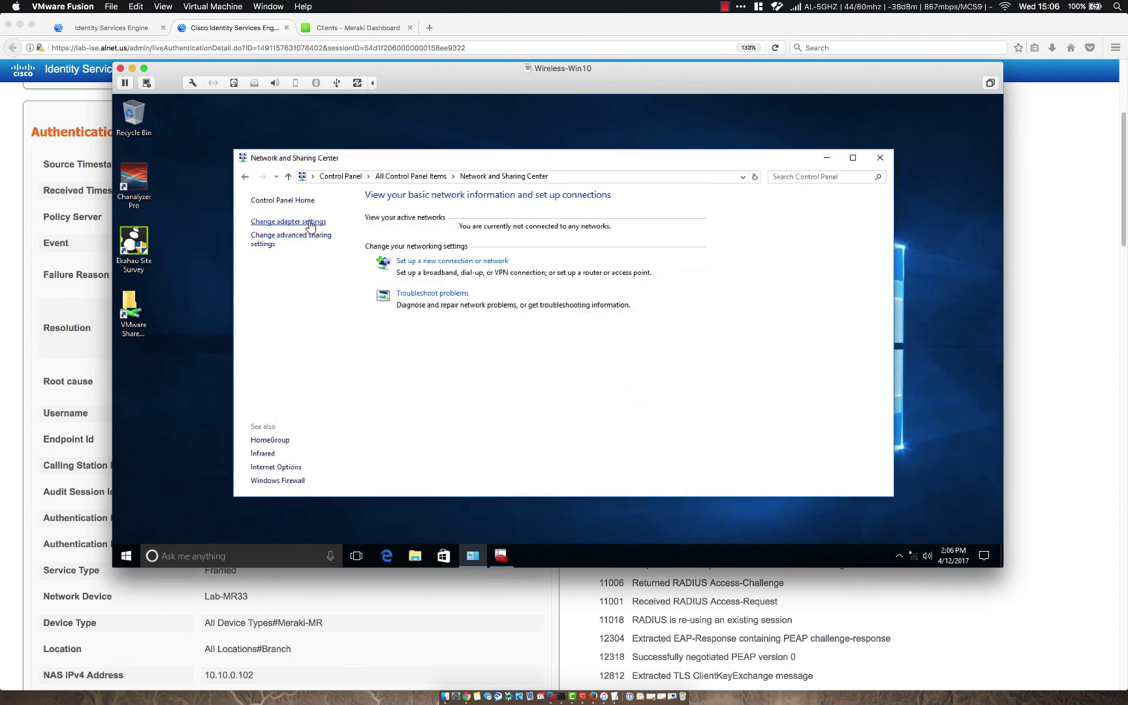
pyautogui.click(433, 261)
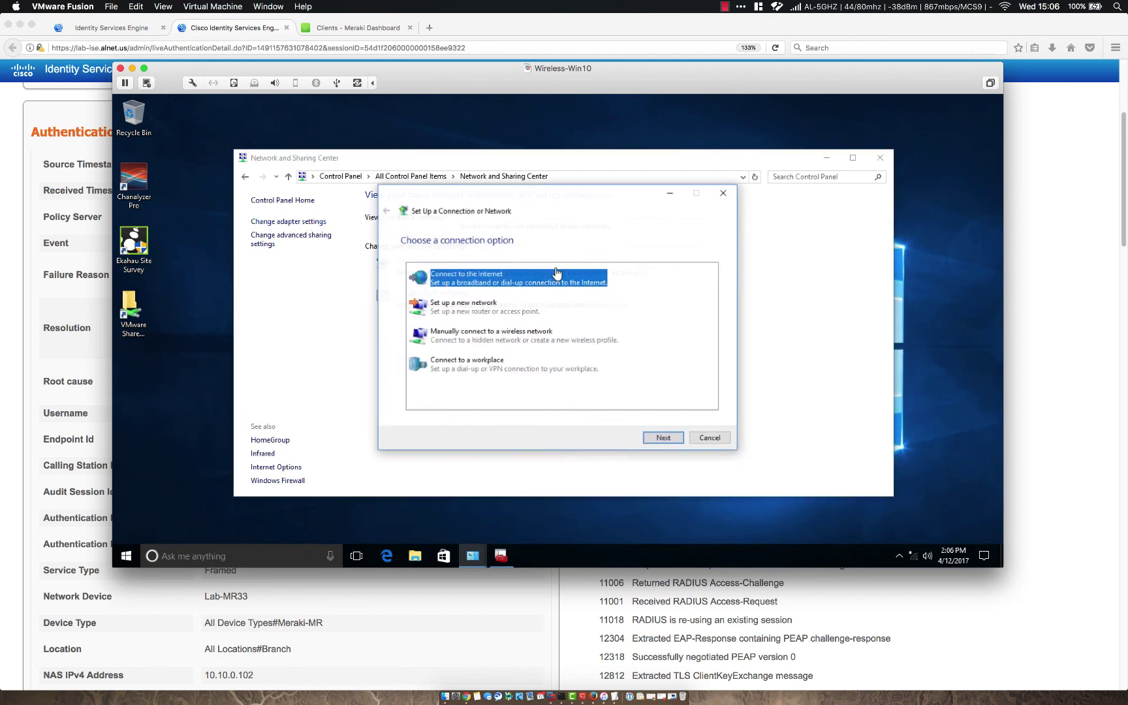
pyautogui.click(702, 436)
# Step: Forget ISE-Radius under Wi-Fi > Manage known networks in Windows Settings, then close Settings
pyautogui.rightClick(126, 556)
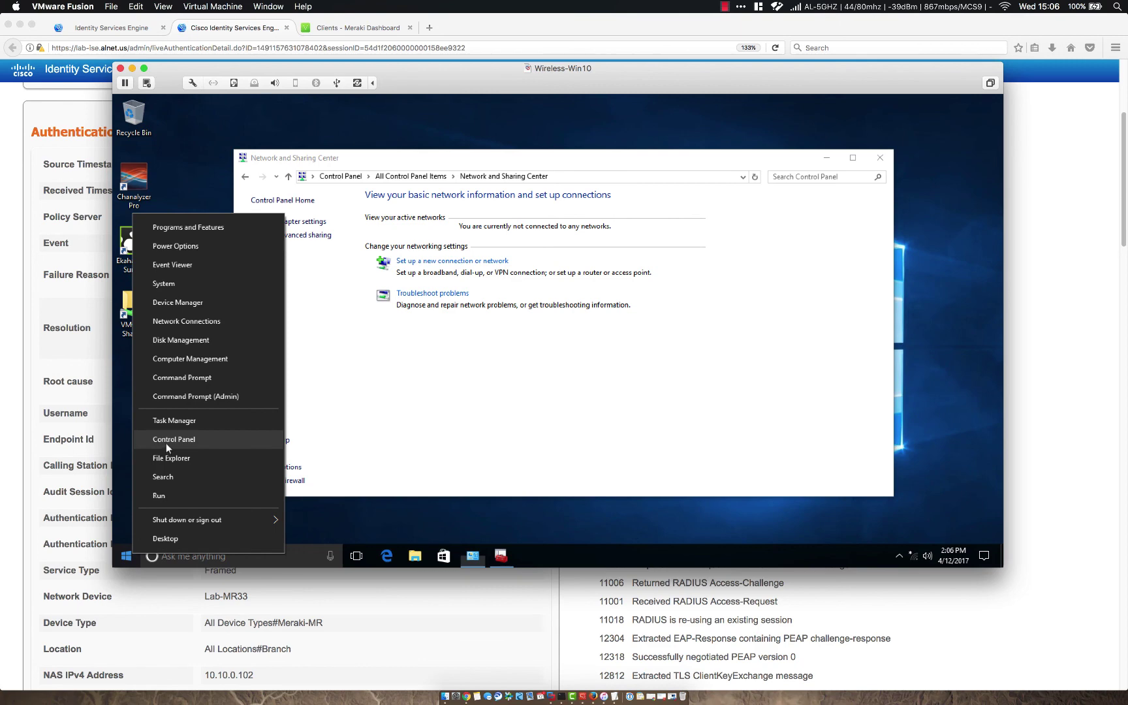
pyautogui.press('Escape')
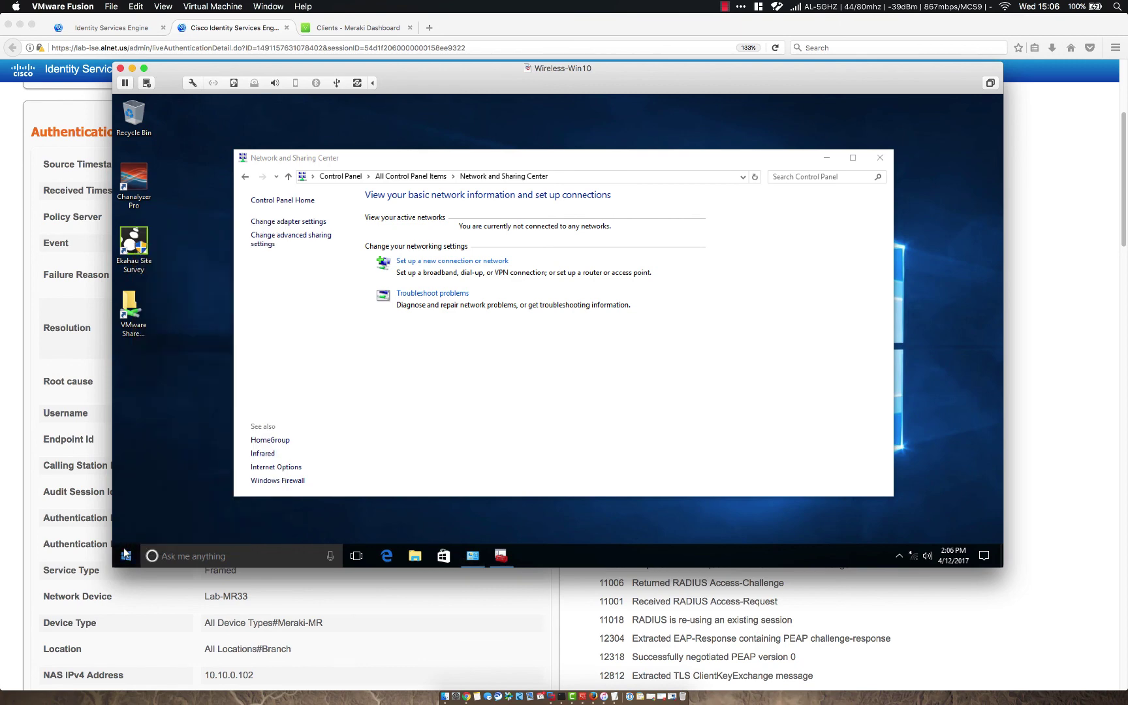
pyautogui.press('super')
pyautogui.click(127, 503)
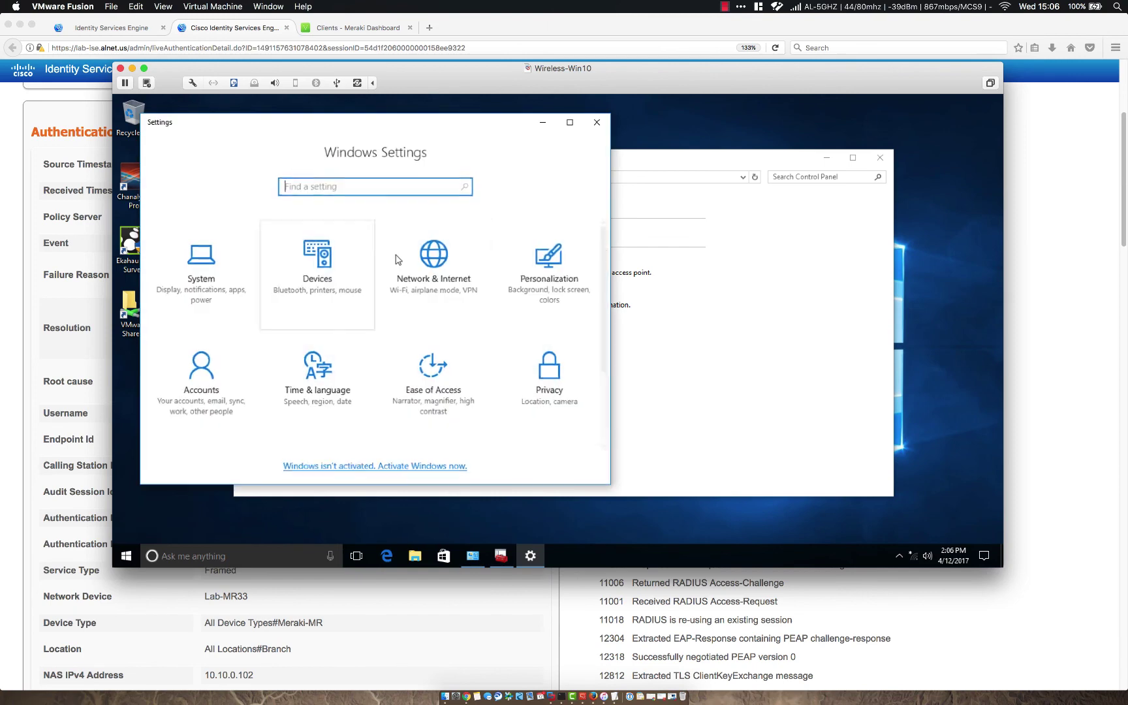
pyautogui.click(431, 271)
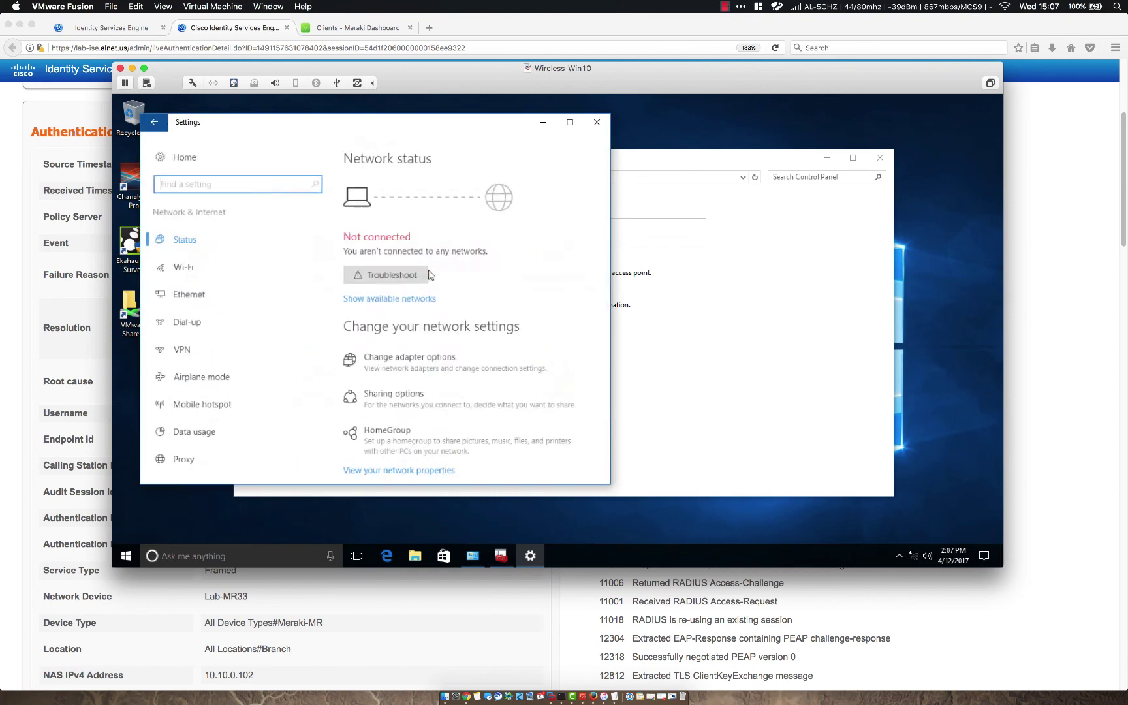
pyautogui.click(265, 264)
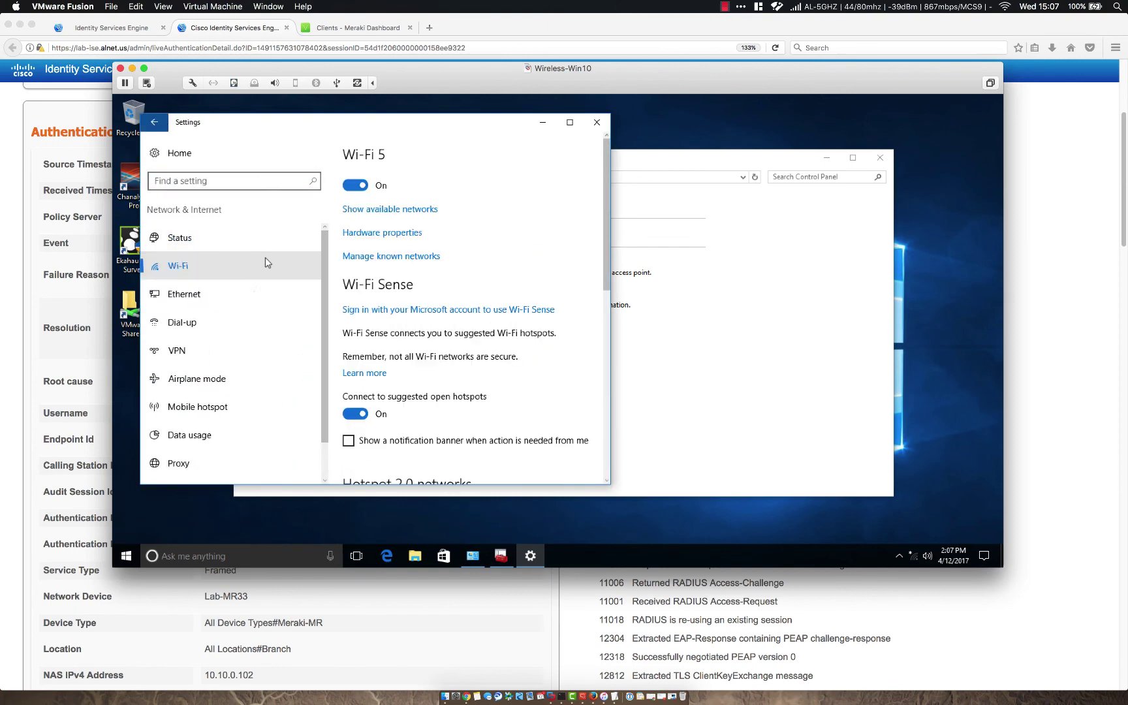
pyautogui.click(383, 255)
pyautogui.click(291, 236)
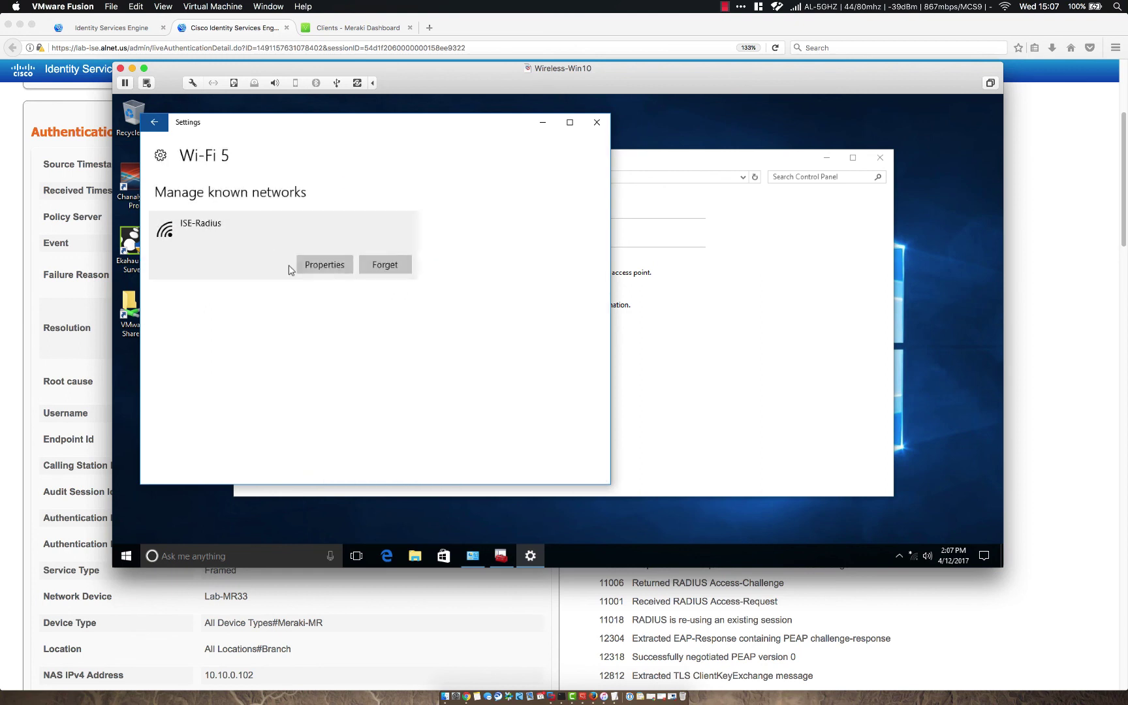
pyautogui.click(369, 269)
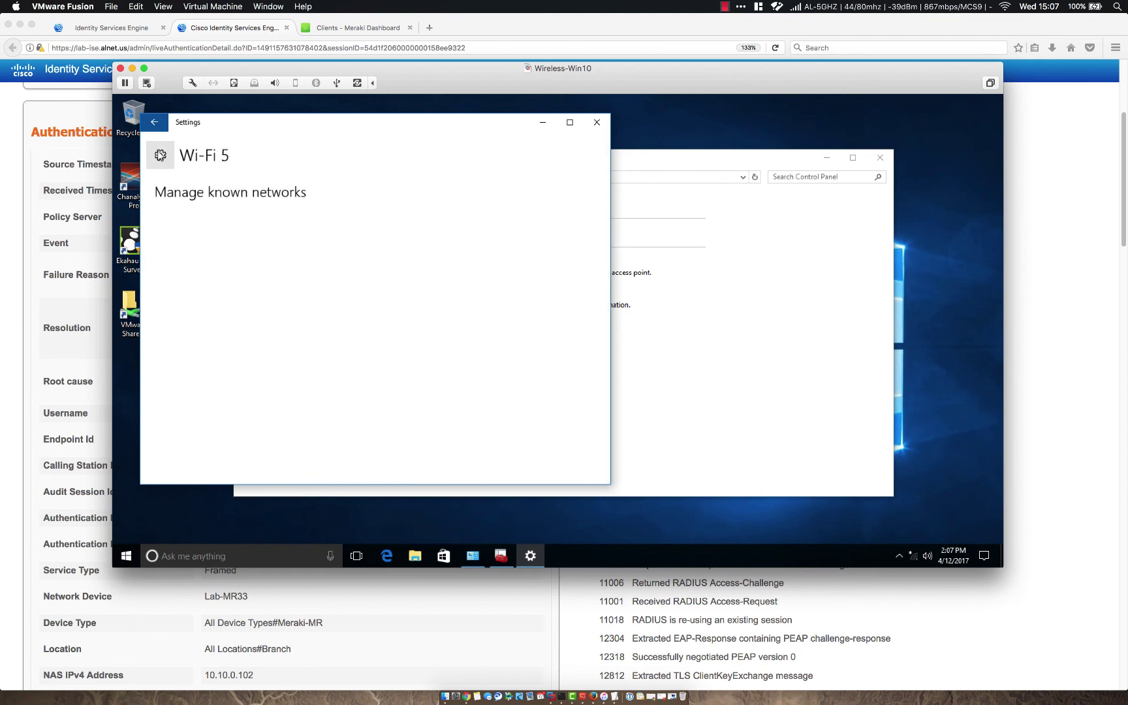
pyautogui.click(154, 123)
pyautogui.click(154, 122)
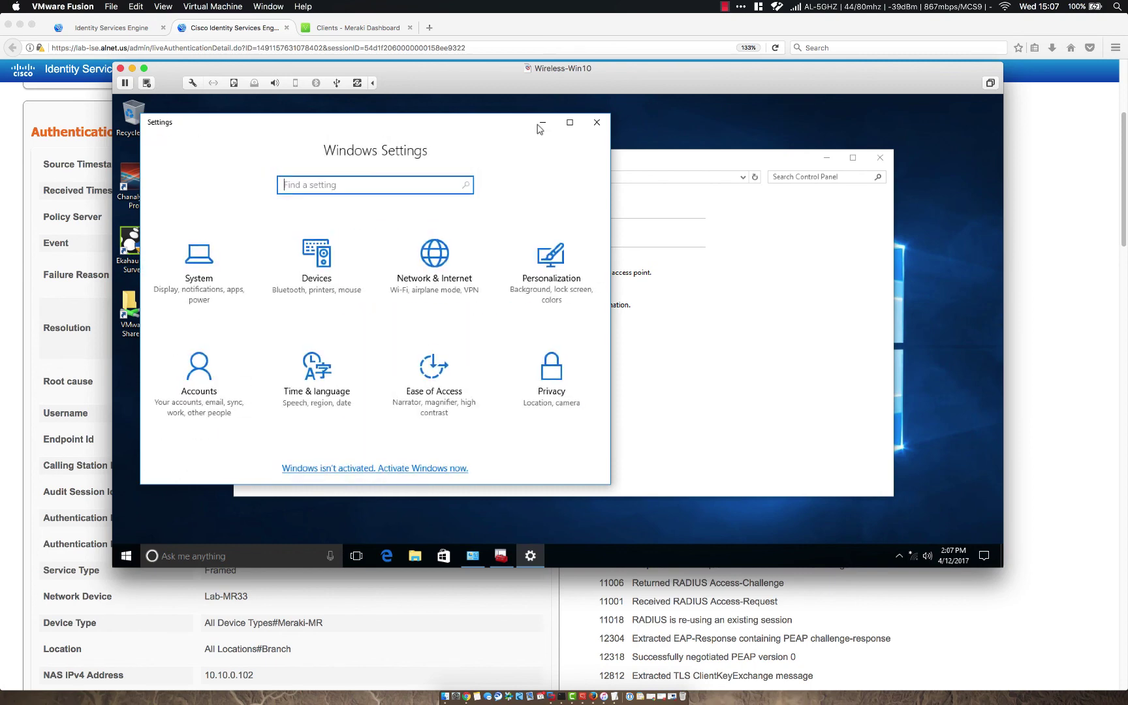
pyautogui.click(596, 122)
# Step: Manually add wireless network ISE-Radius with WPA2-Enterprise security and open its connection settings
pyautogui.click(473, 269)
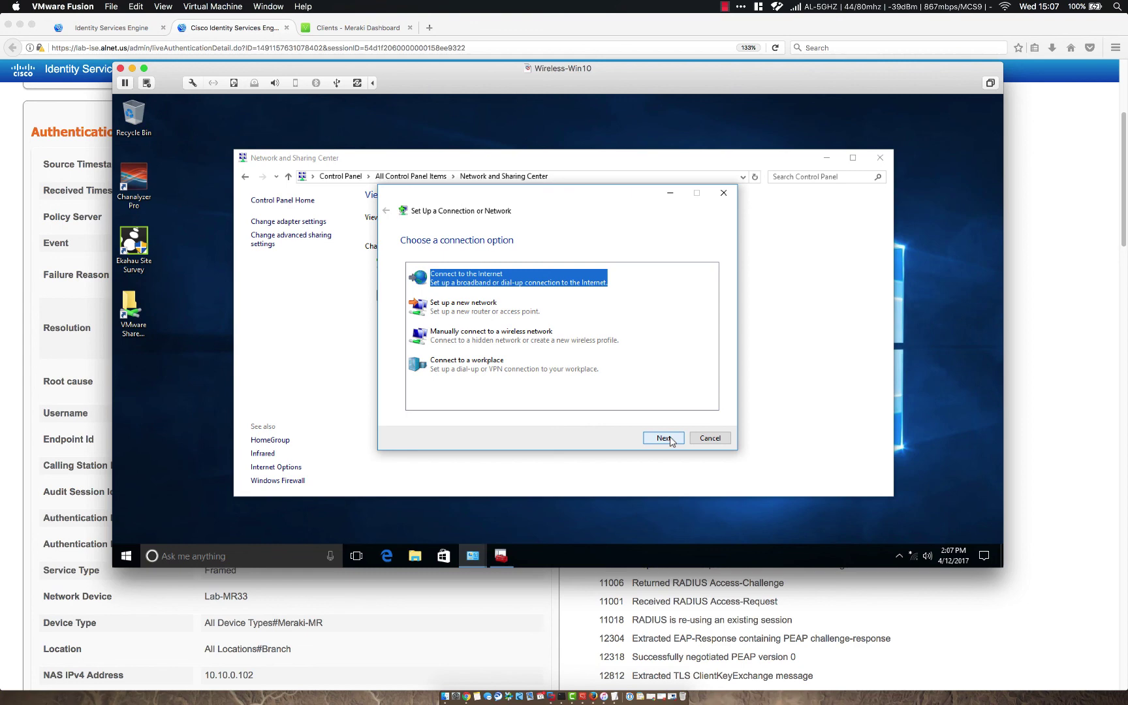
pyautogui.click(534, 336)
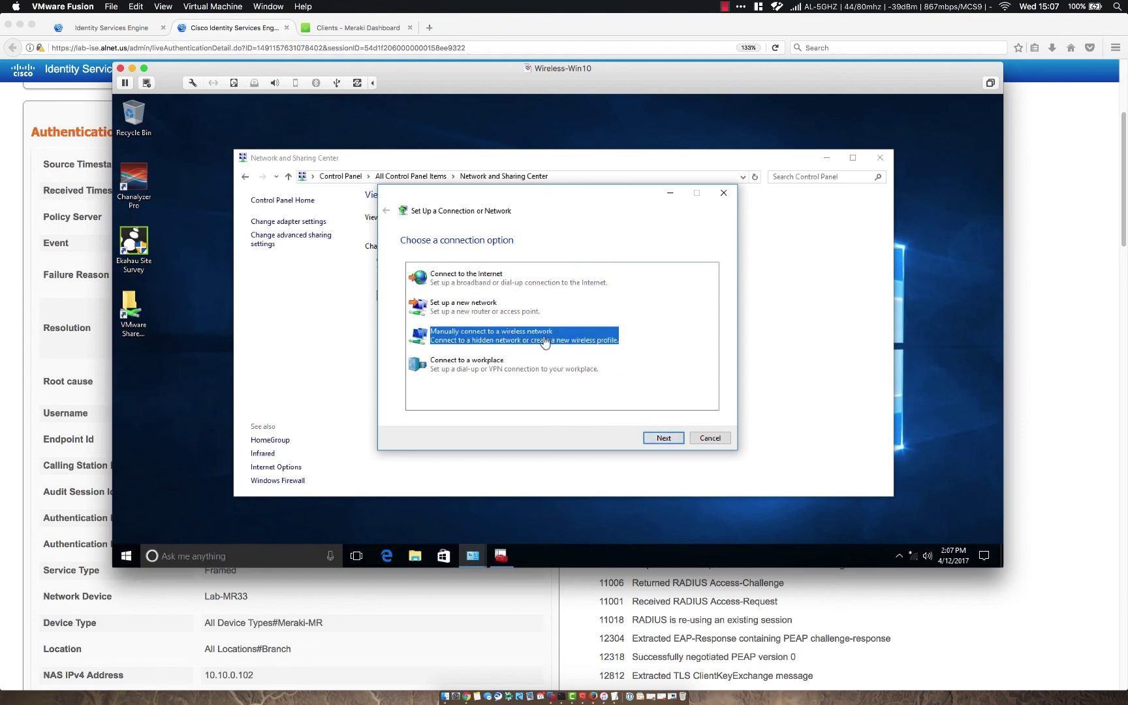
pyautogui.click(663, 438)
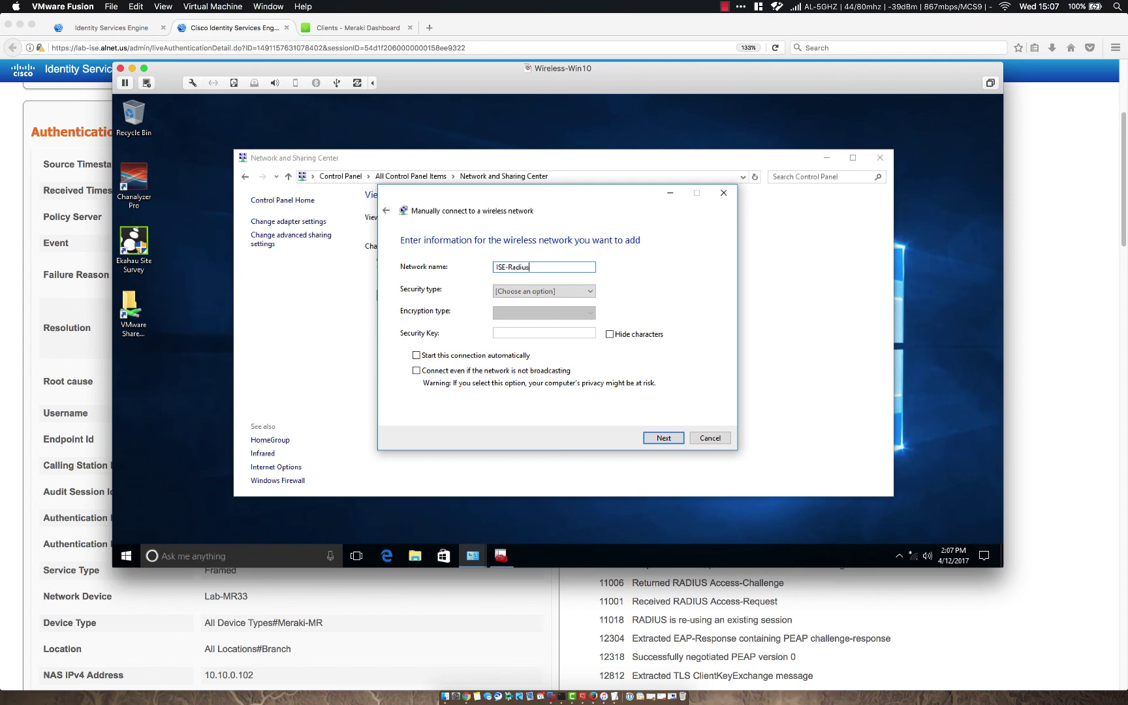
pyautogui.click(579, 291)
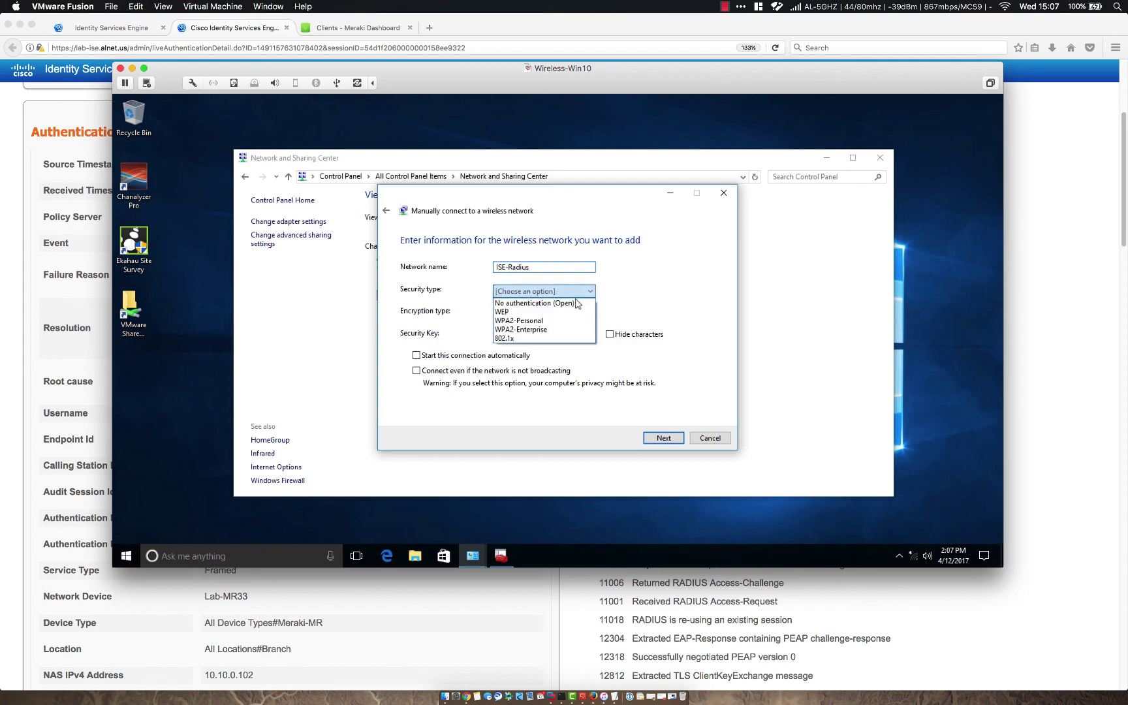
pyautogui.click(548, 330)
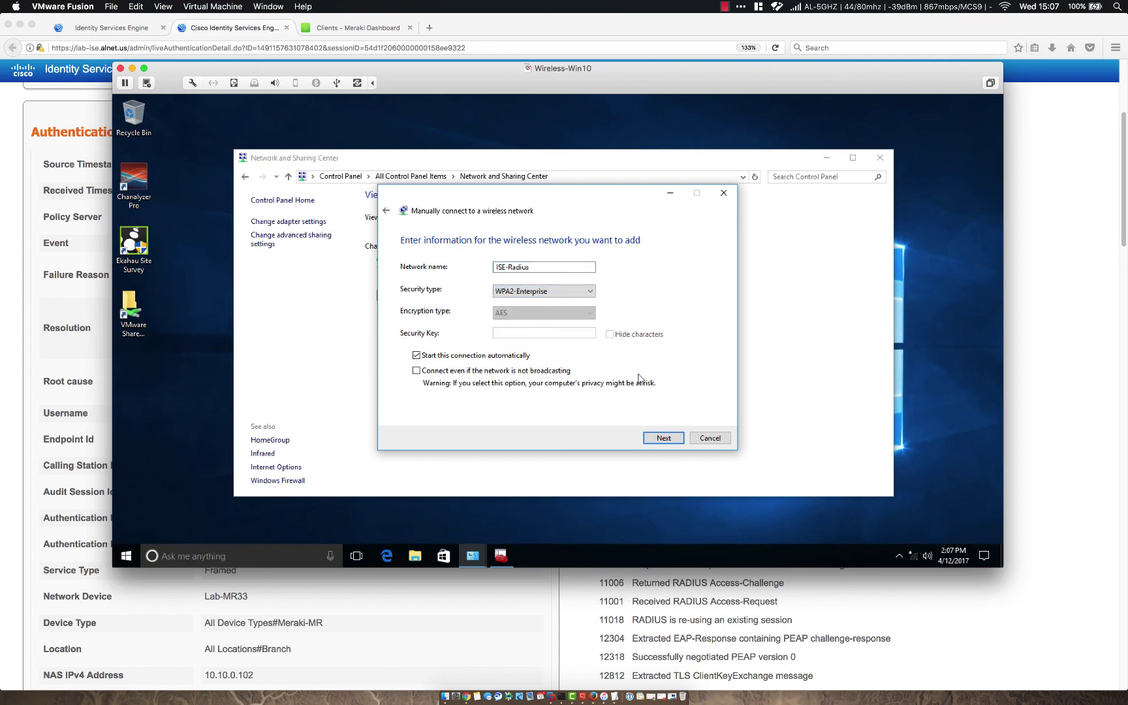
pyautogui.click(663, 439)
pyautogui.click(515, 282)
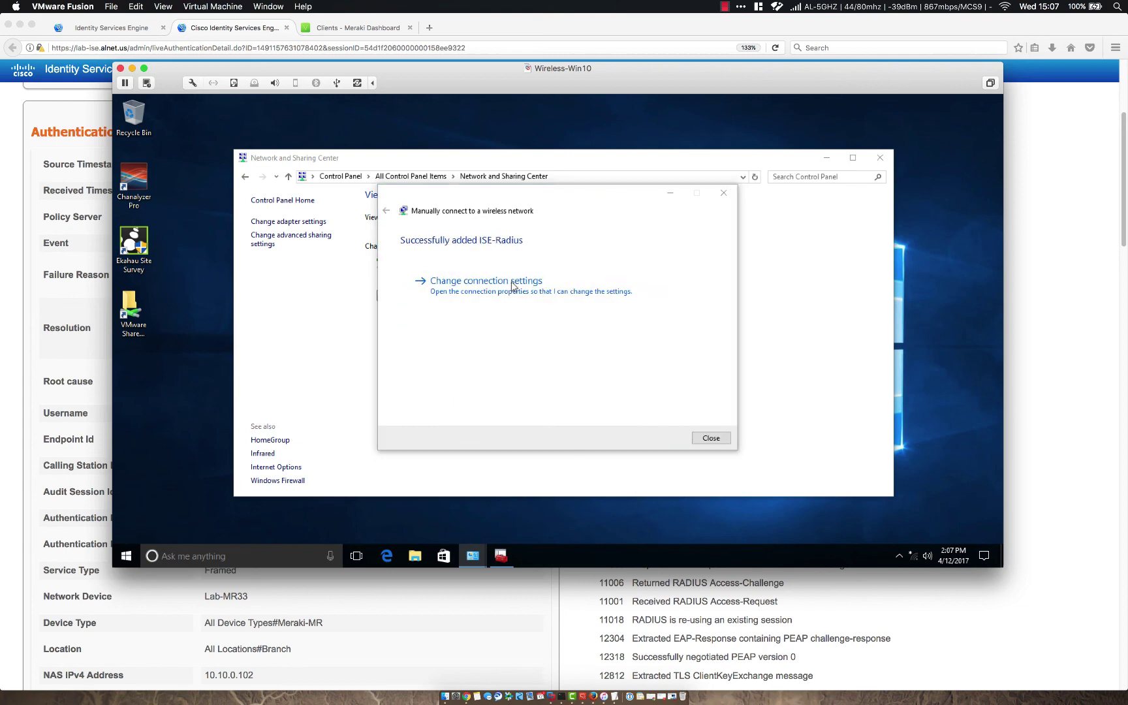
# Step: Set the Protected EAP authentication method to Smart Card or other certificate
pyautogui.click(473, 274)
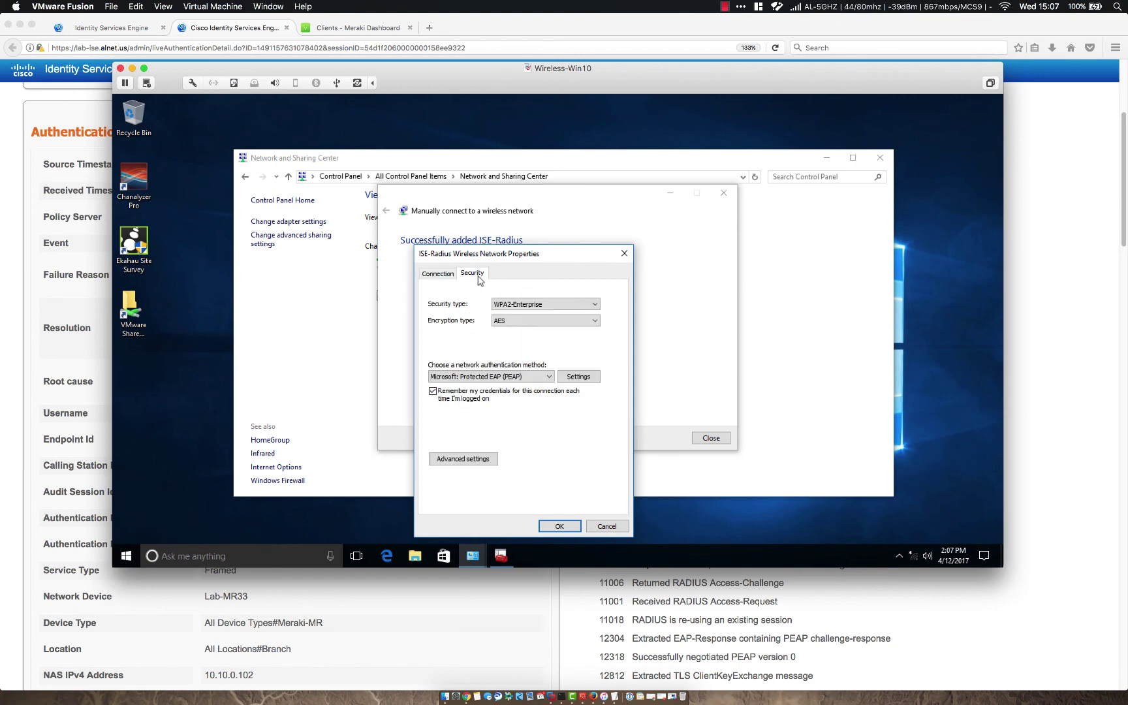
pyautogui.click(579, 377)
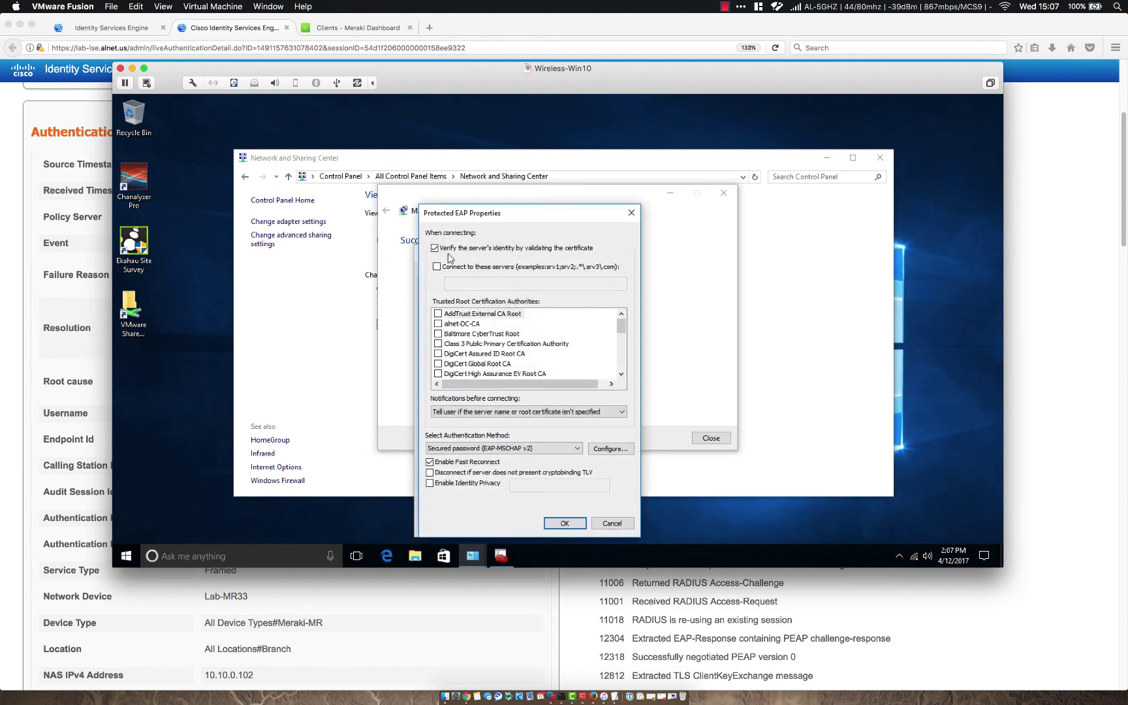
pyautogui.scroll(-3, 513, 364)
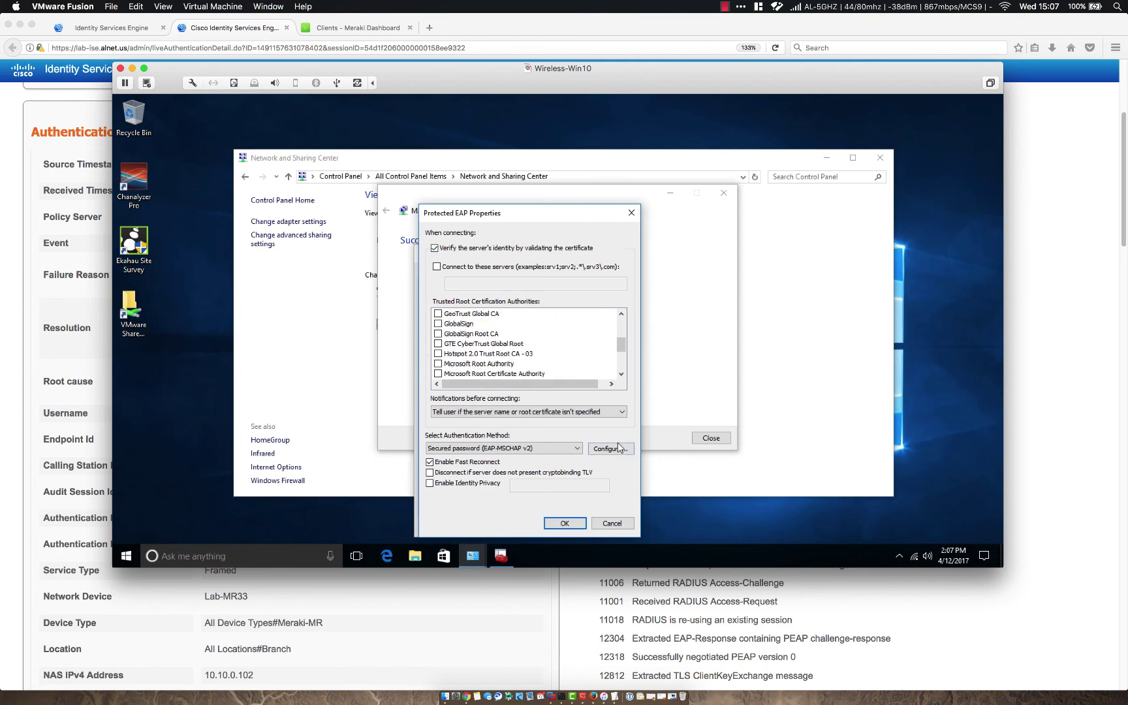
pyautogui.click(563, 449)
pyautogui.click(549, 466)
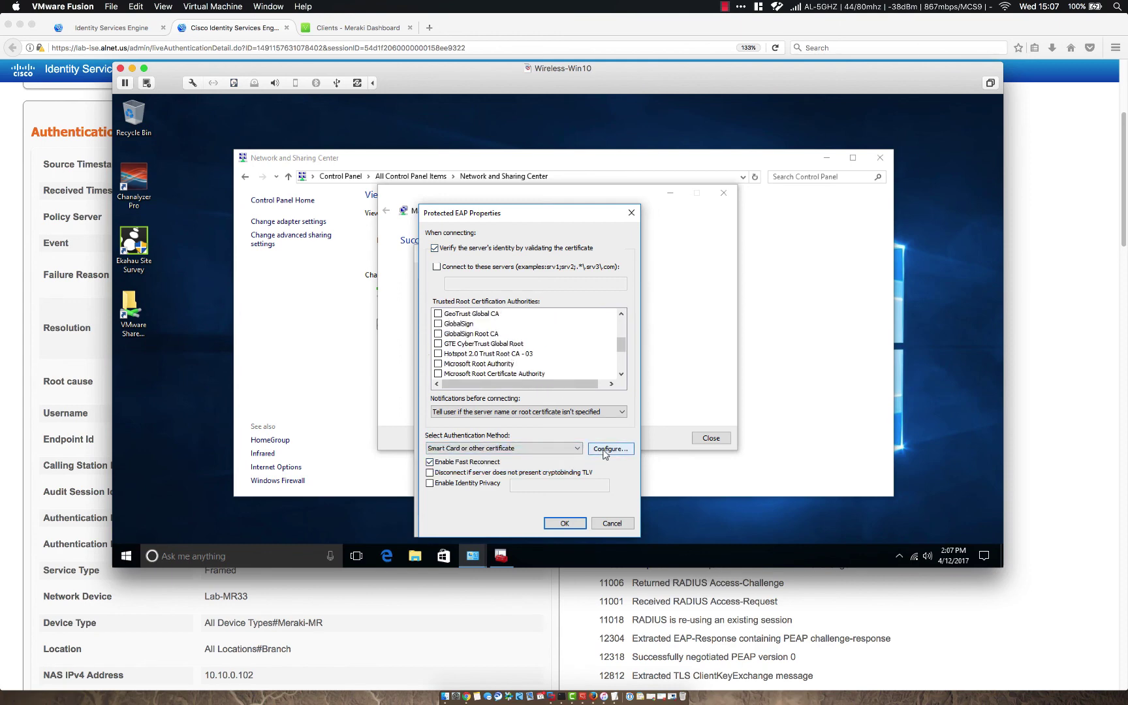
# Step: In the certificate's advanced selection options, pick the alnet-DC-CA root and intermediate issuers
pyautogui.click(604, 449)
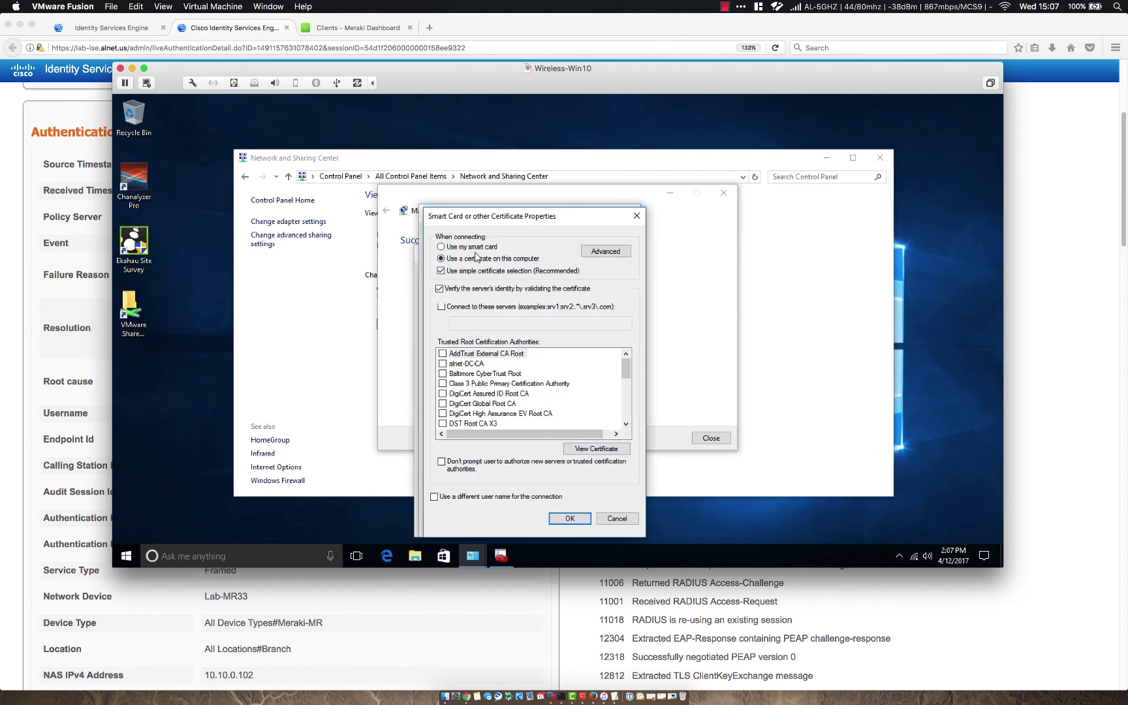
pyautogui.click(604, 251)
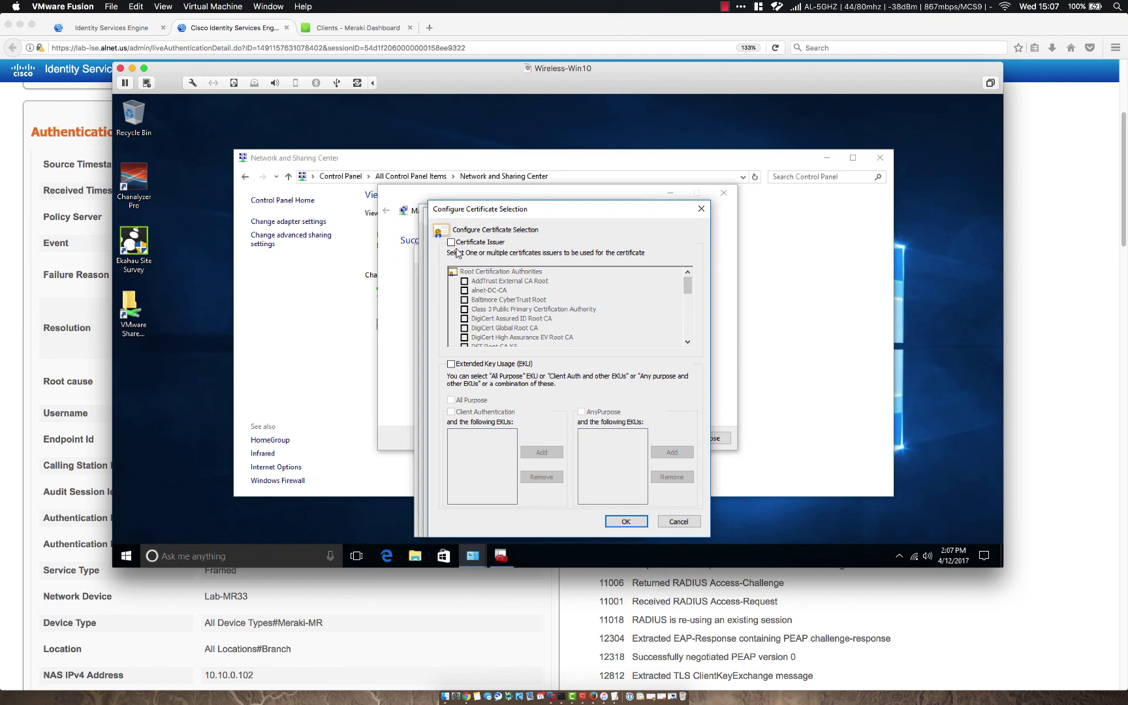
pyautogui.click(451, 243)
pyautogui.click(464, 290)
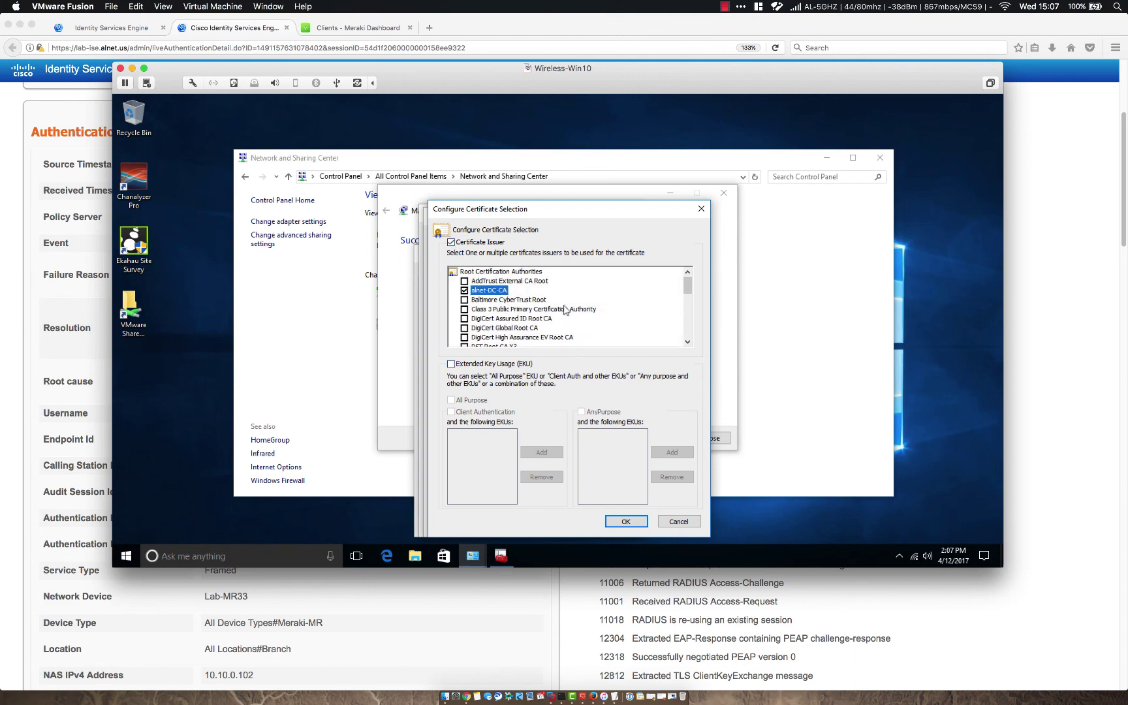
pyautogui.scroll(-10, 565, 310)
pyautogui.click(464, 328)
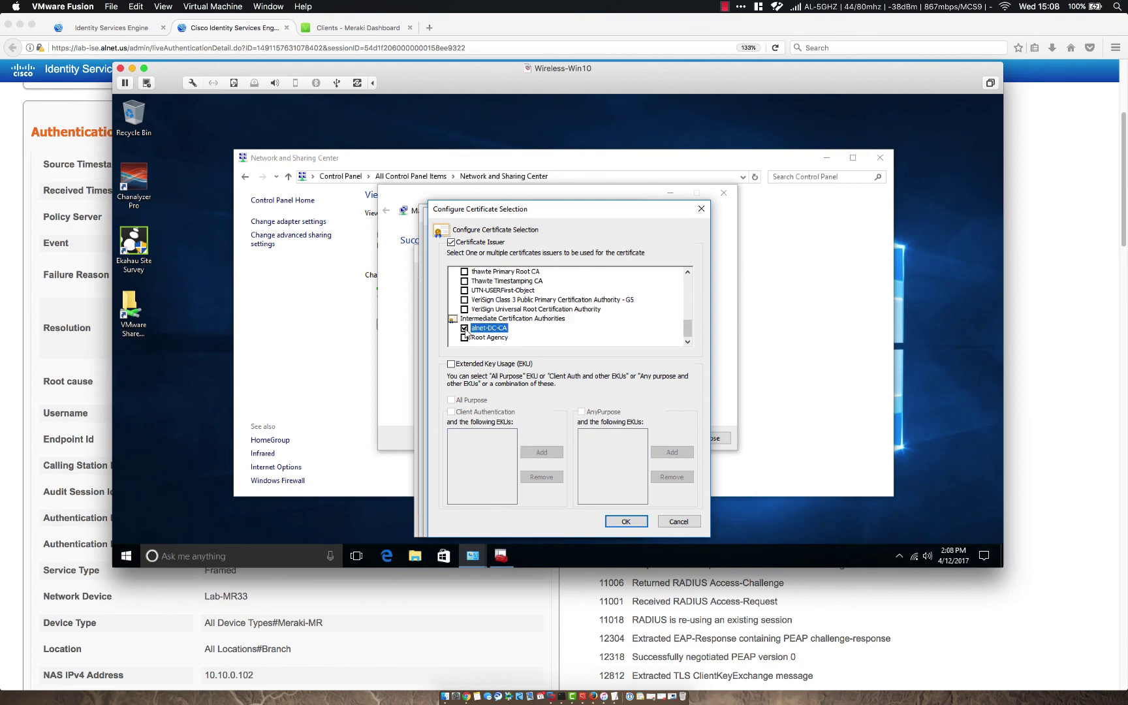
pyautogui.scroll(10, 511, 300)
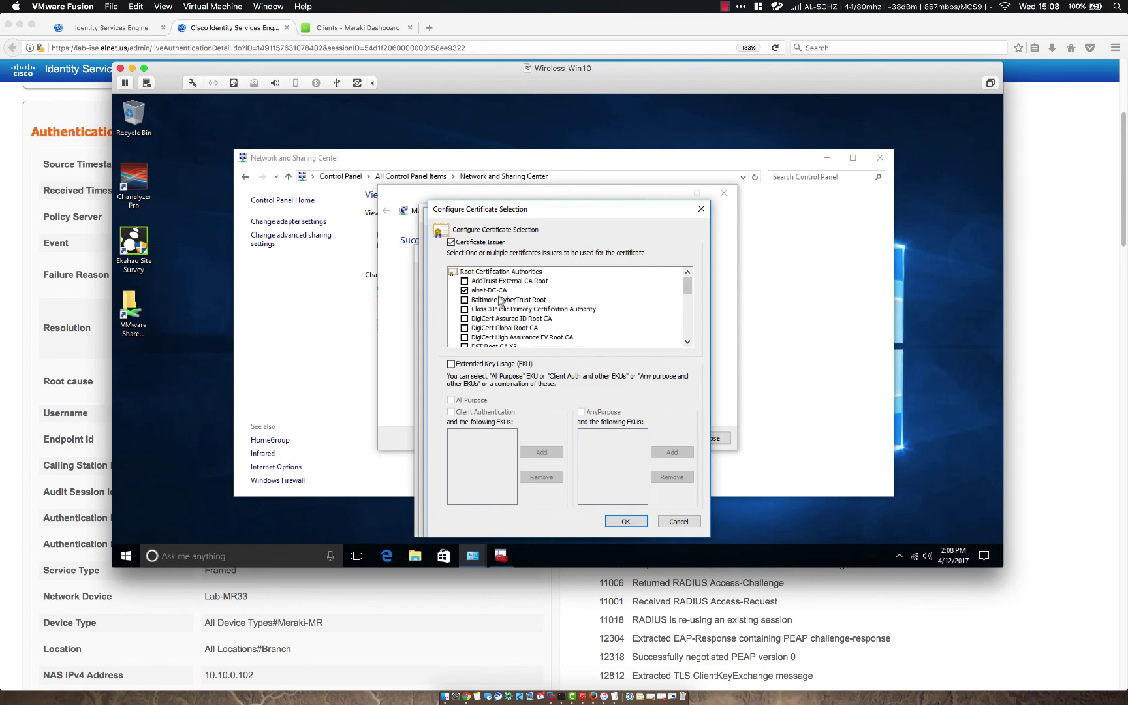
pyautogui.click(464, 291)
pyautogui.scroll(-10, 577, 309)
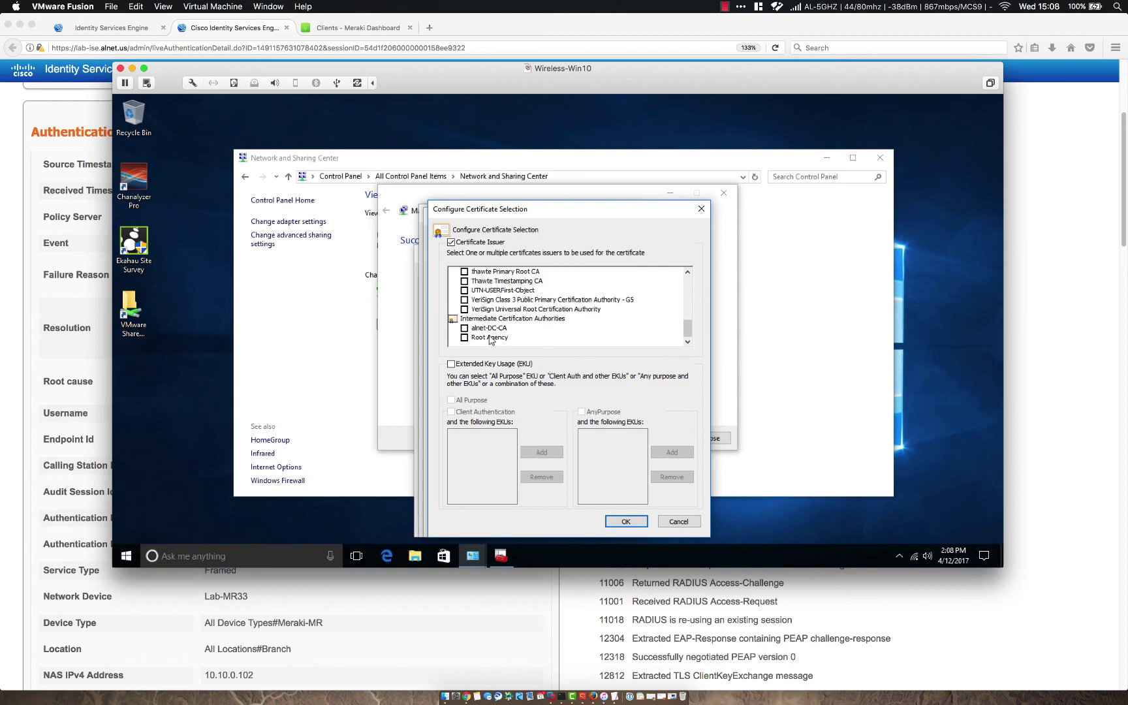
pyautogui.click(483, 319)
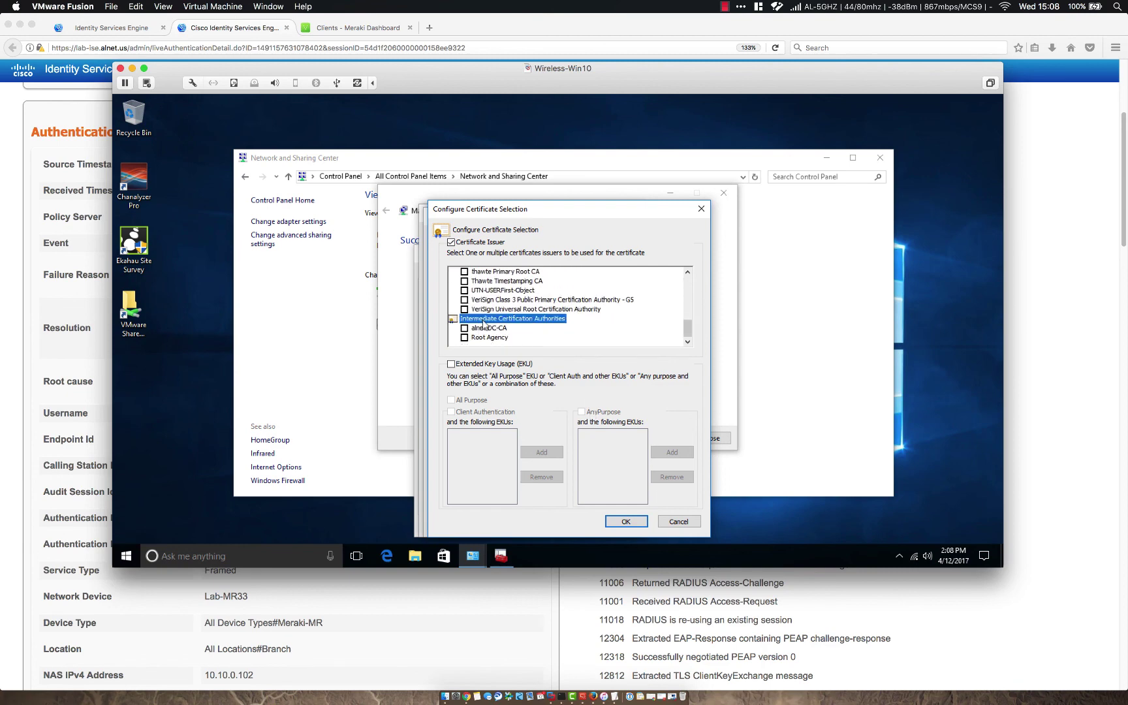
pyautogui.click(626, 522)
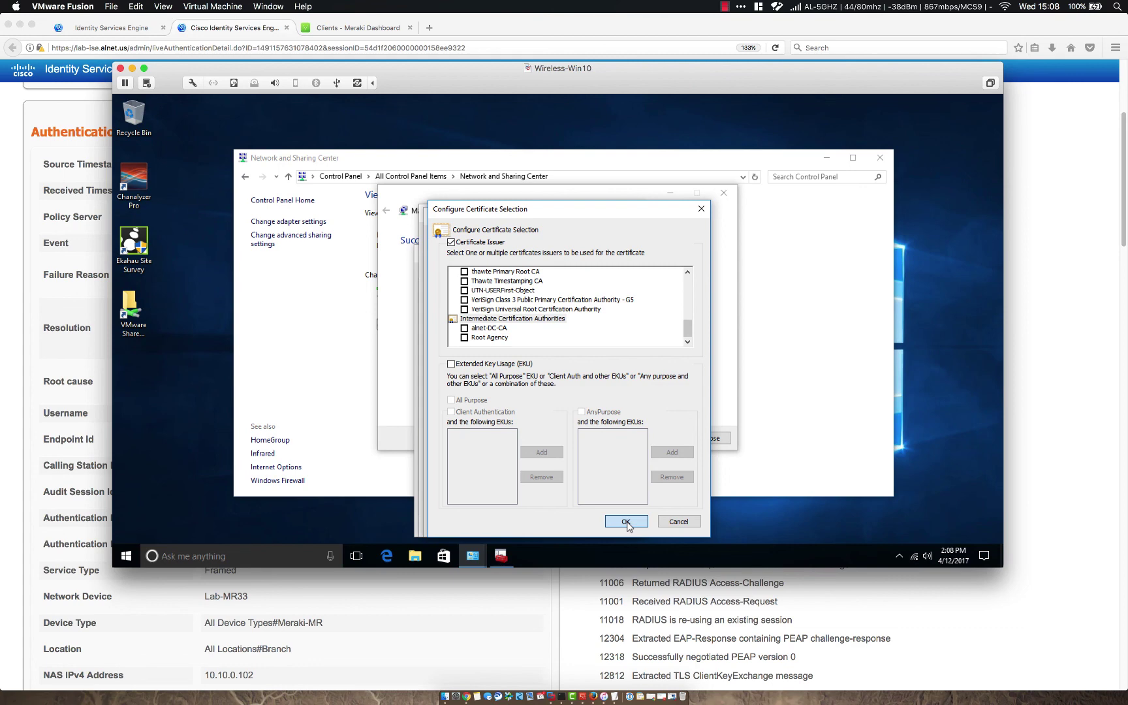
# Step: Turn off certificate-issuer filtering and confirm the certificate and PEAP settings
pyautogui.click(452, 243)
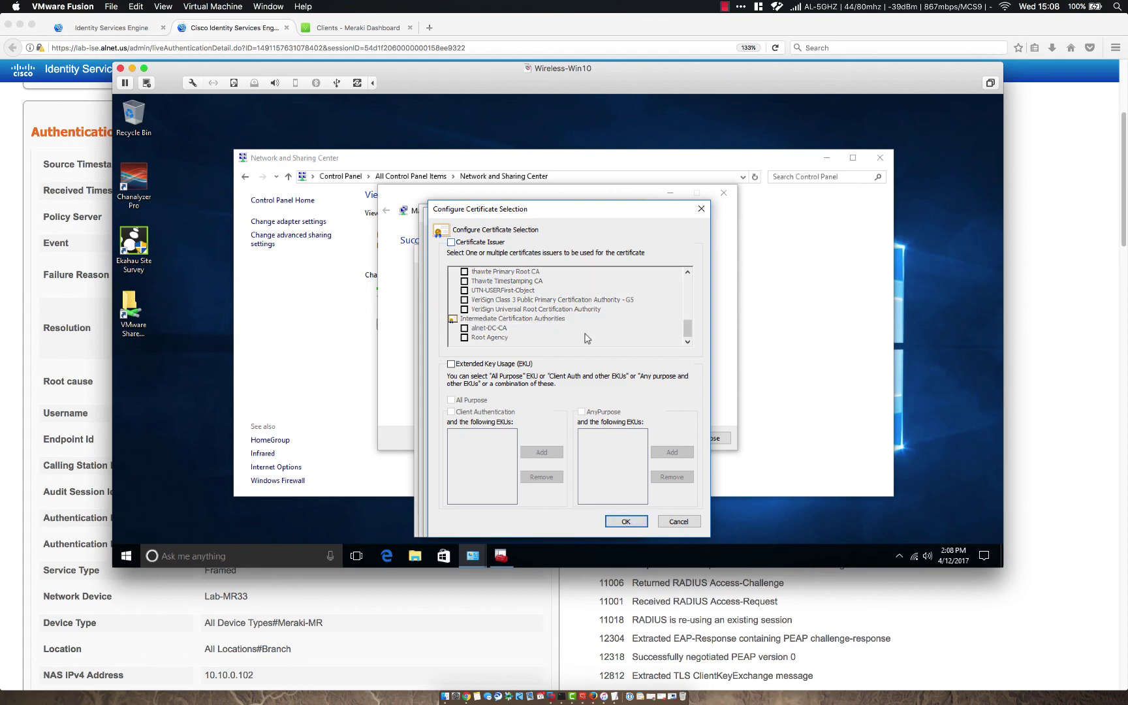
pyautogui.click(626, 523)
pyautogui.click(570, 519)
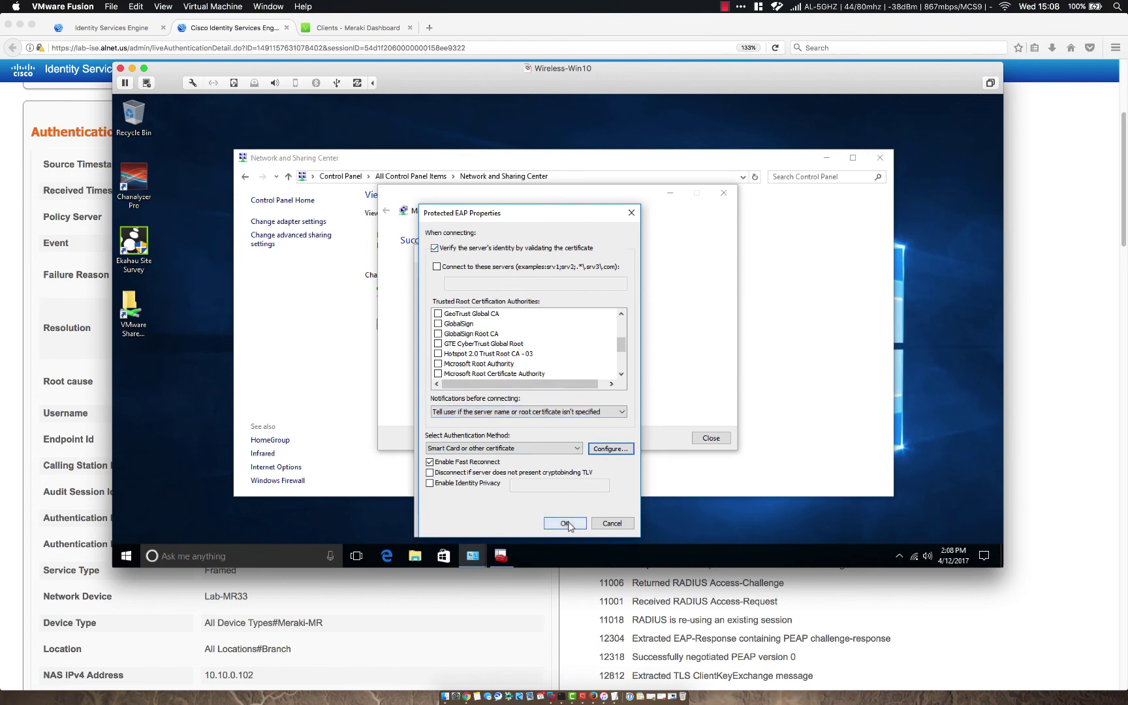
pyautogui.click(566, 524)
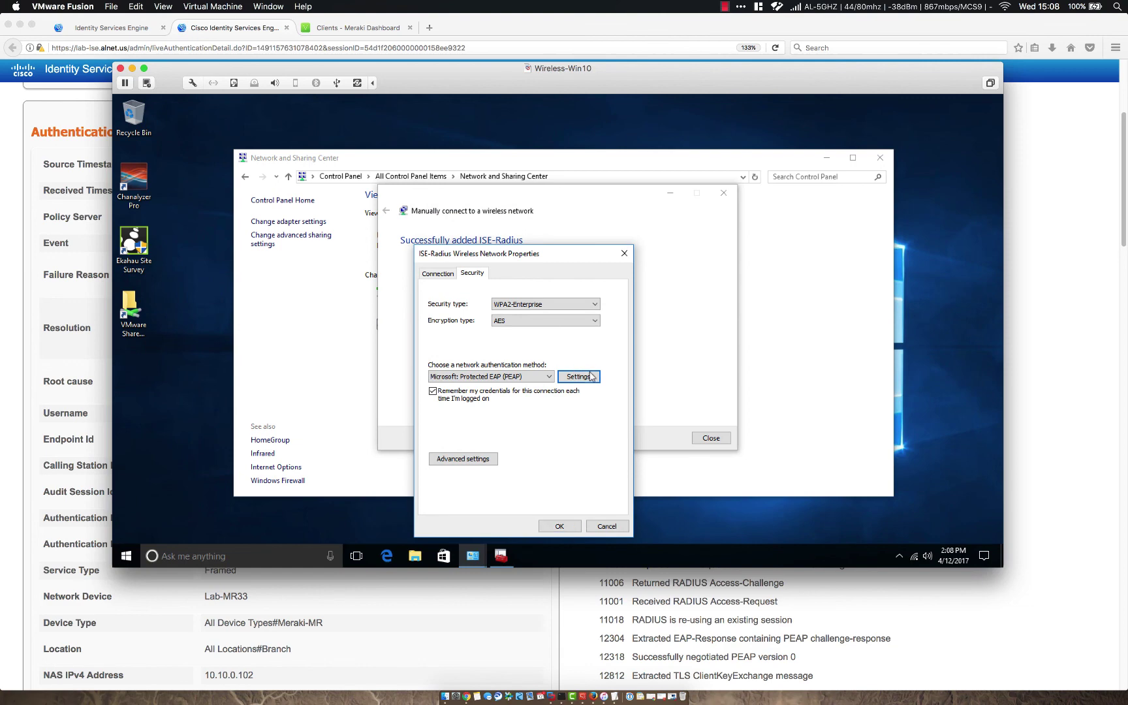
# Step: Specify User or computer authentication in 802.1X advanced settings, save, and close the wizard
pyautogui.click(483, 458)
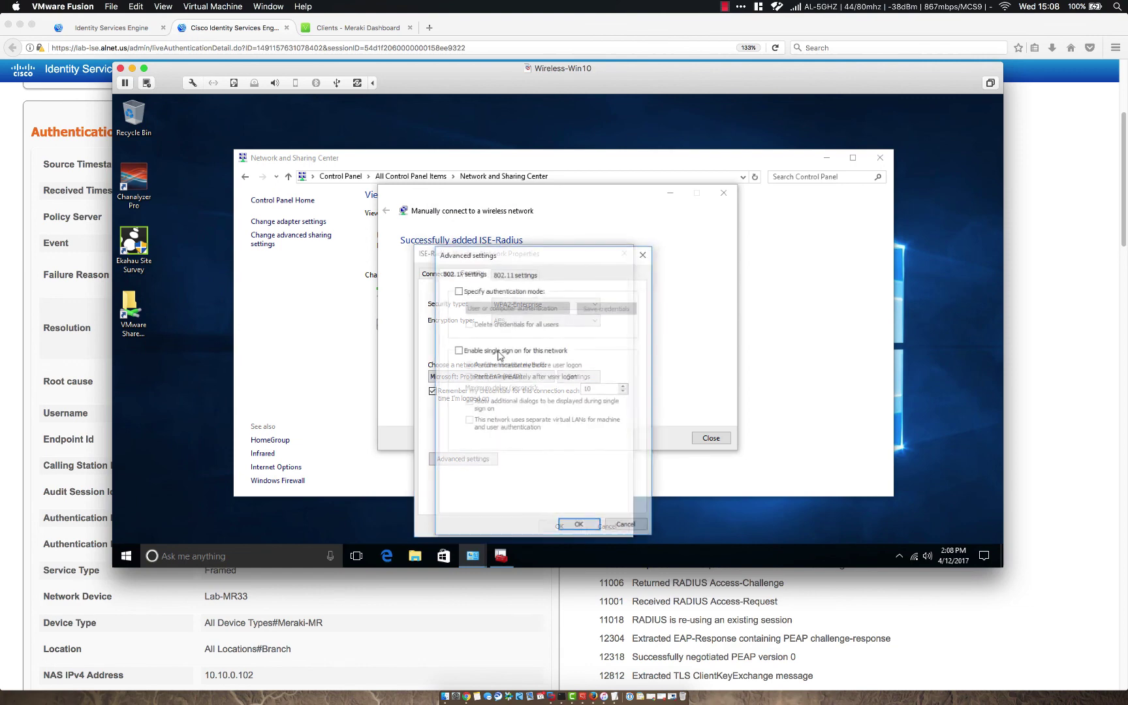
pyautogui.click(471, 290)
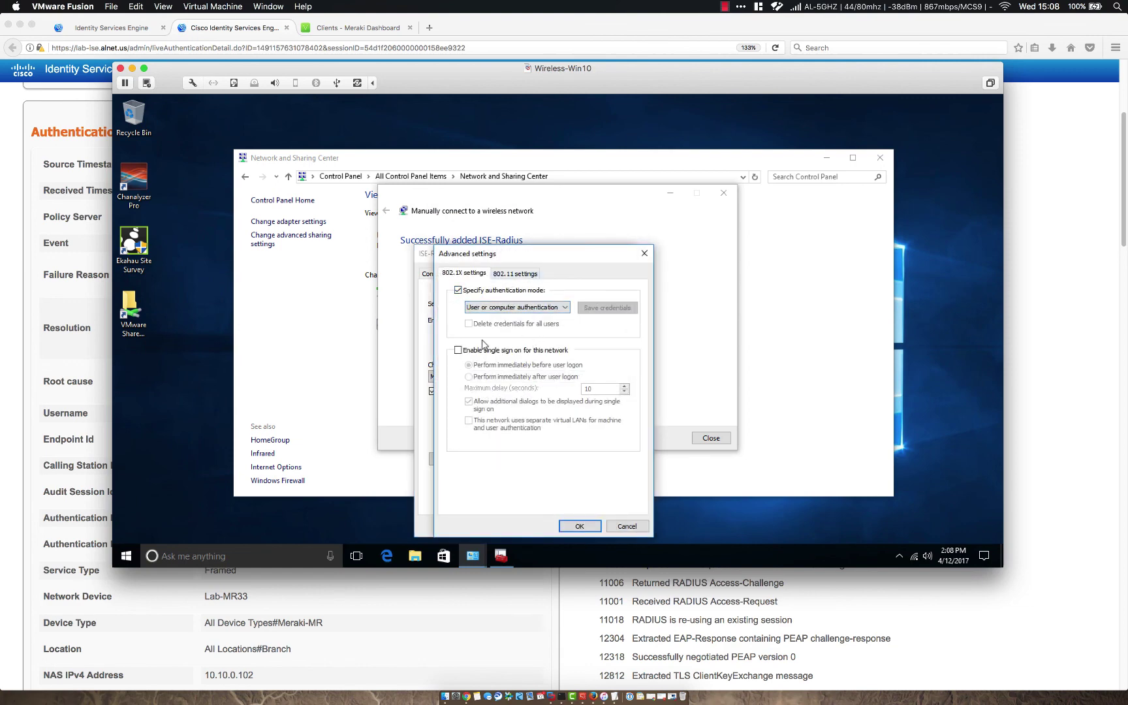
pyautogui.click(505, 276)
pyautogui.click(469, 274)
pyautogui.click(579, 526)
pyautogui.click(556, 526)
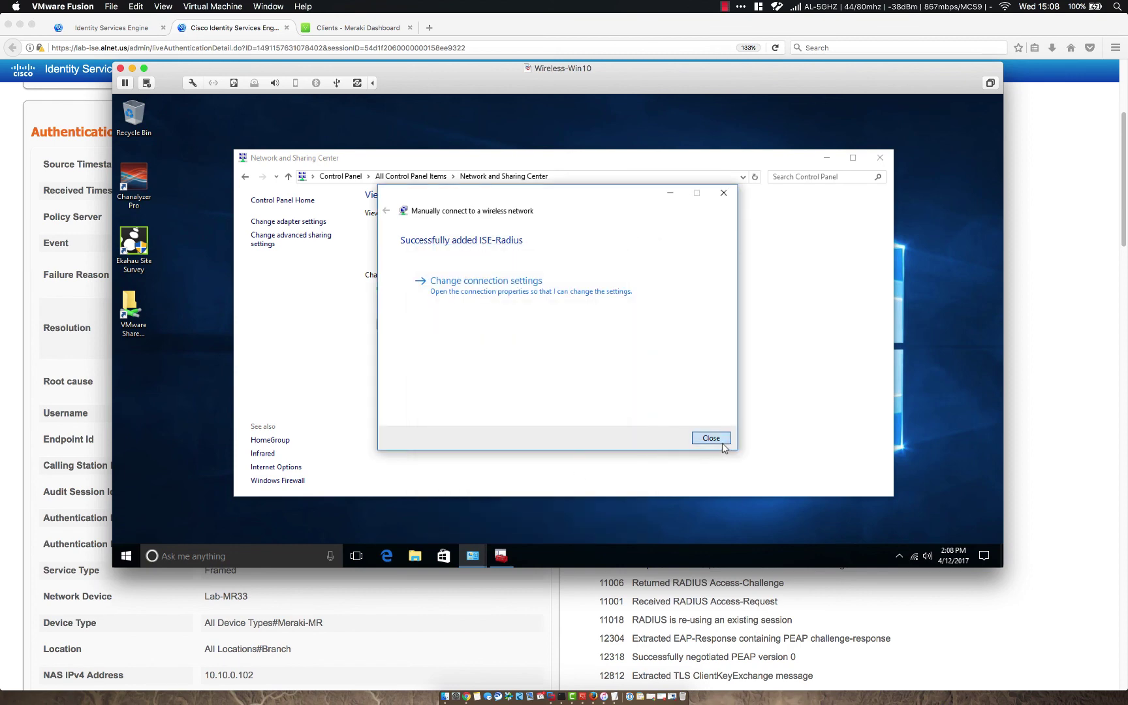
pyautogui.click(711, 438)
# Step: Connect to ISE-Radius from the taskbar Wi-Fi list
pyautogui.click(913, 554)
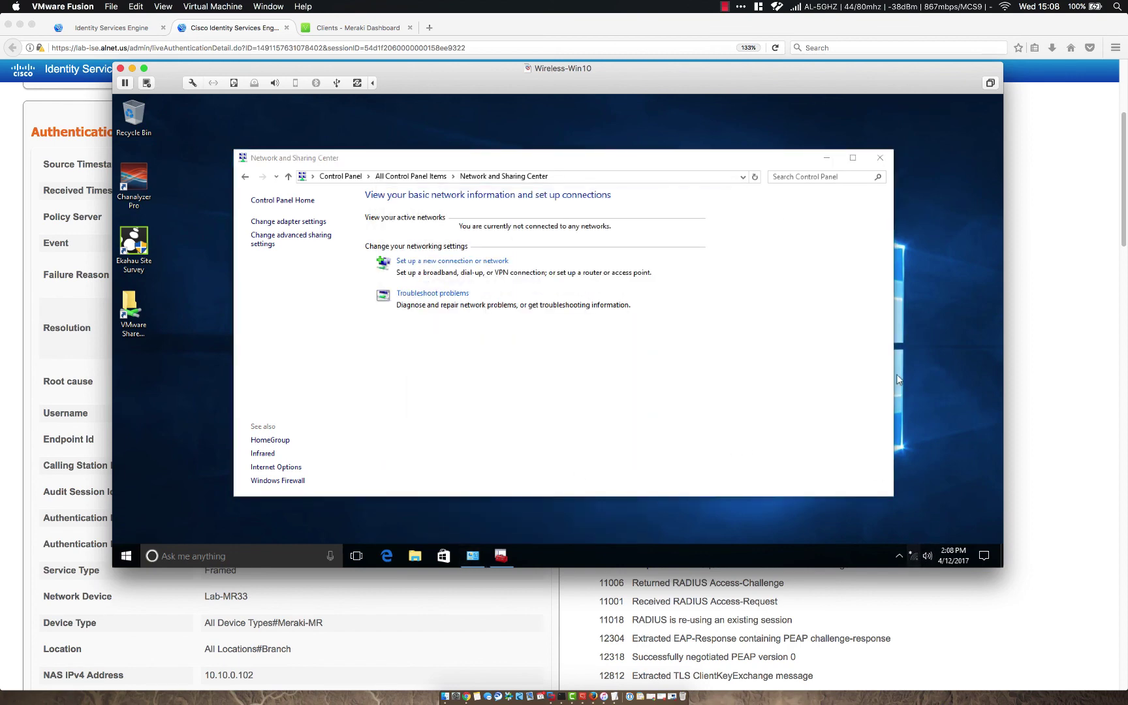
pyautogui.click(871, 224)
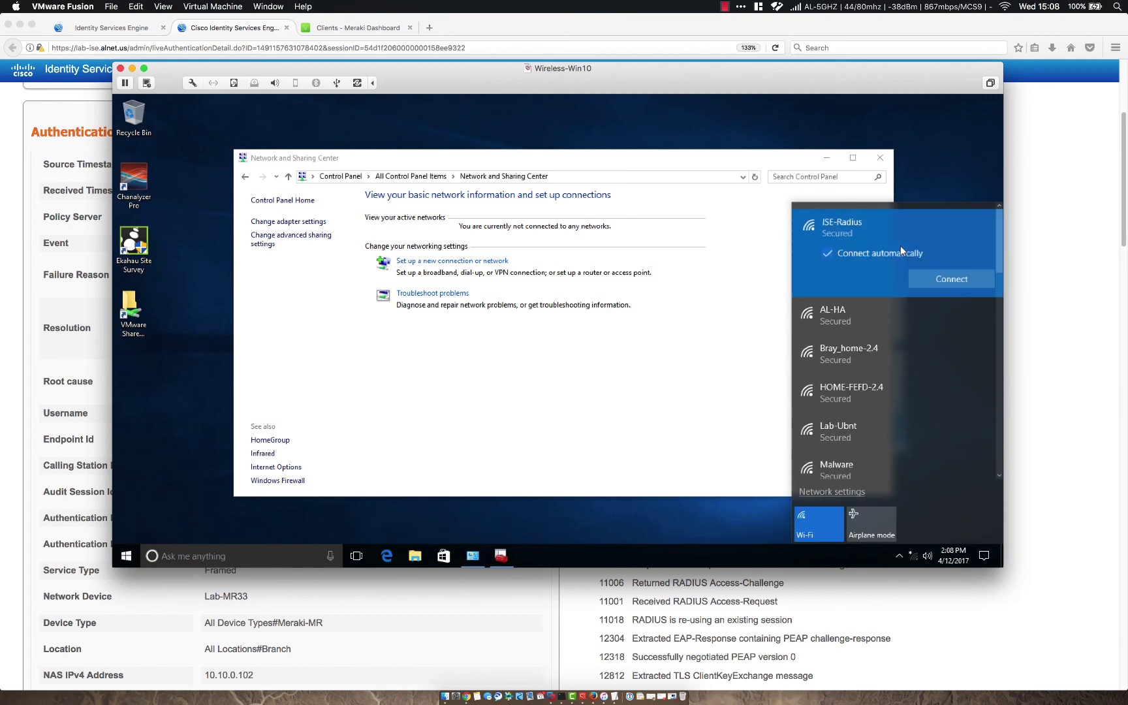
pyautogui.click(942, 279)
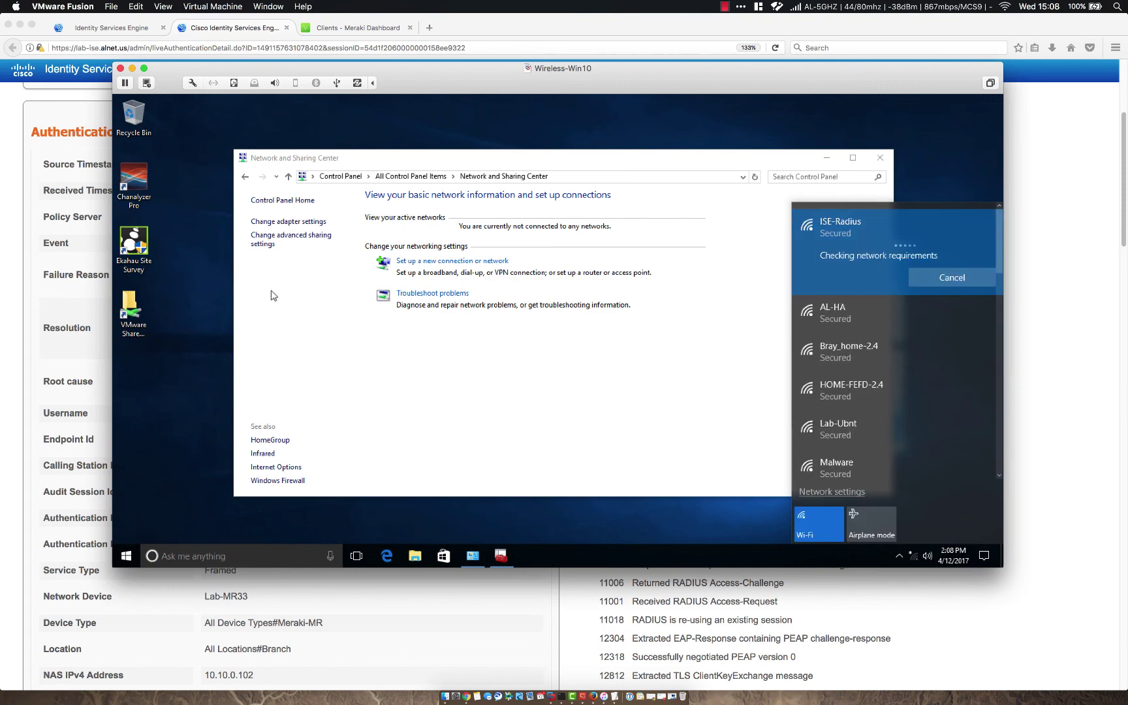
# Step: Close the old failure details and refresh Live Logs to show the newest attempt
pyautogui.click(19, 277)
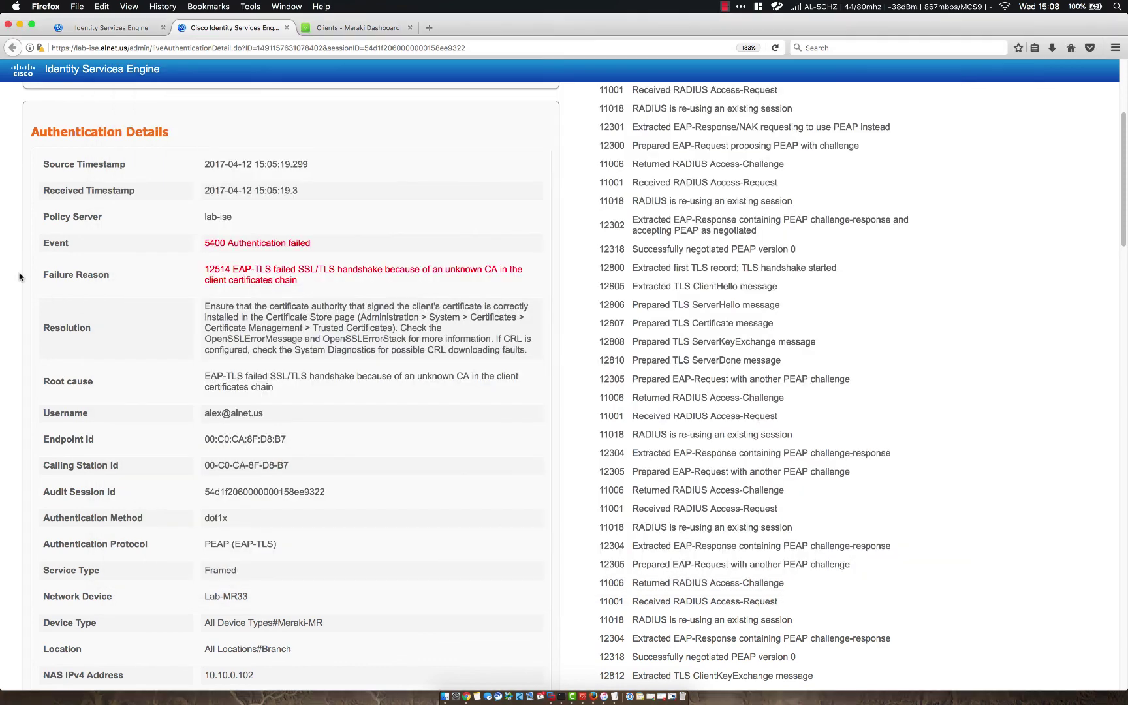
pyautogui.click(288, 28)
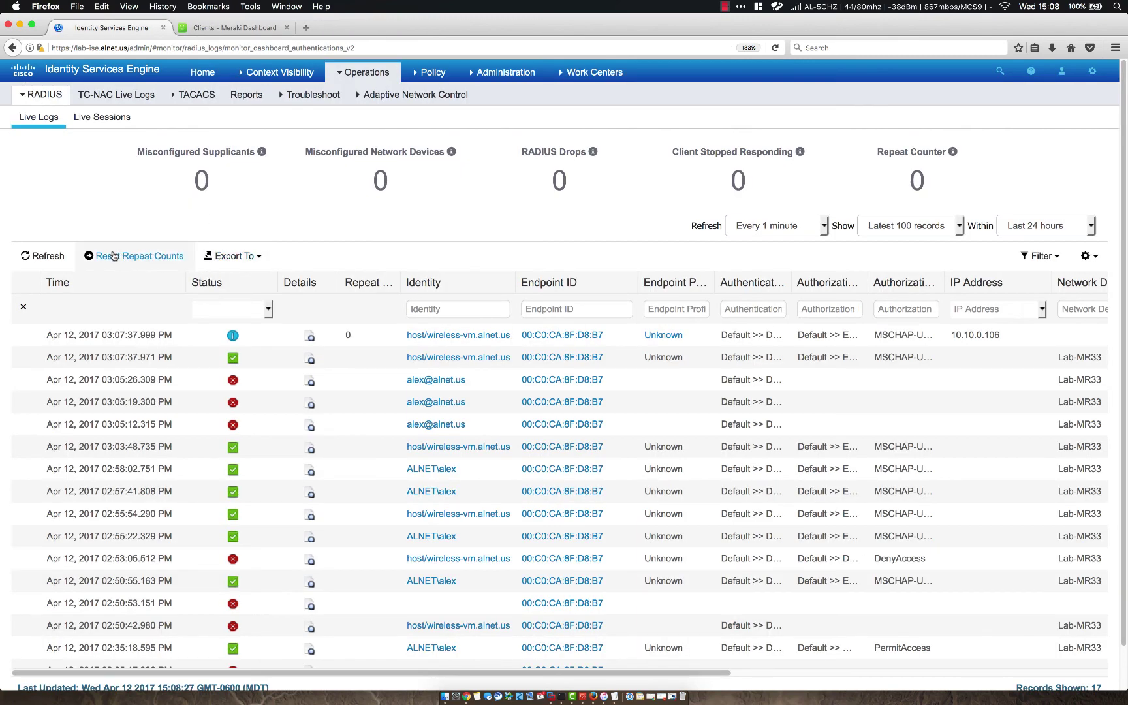
pyautogui.click(58, 258)
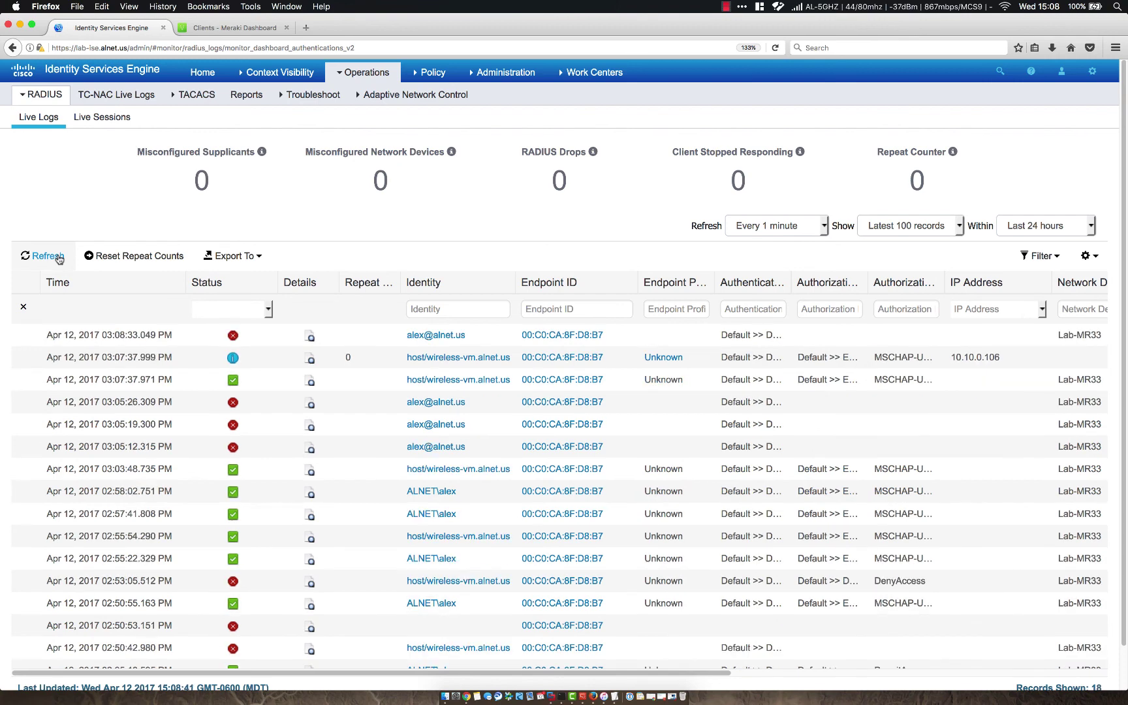
# Step: Go to Administration > Certificates > Trusted Certificates
pyautogui.moveTo(403, 77)
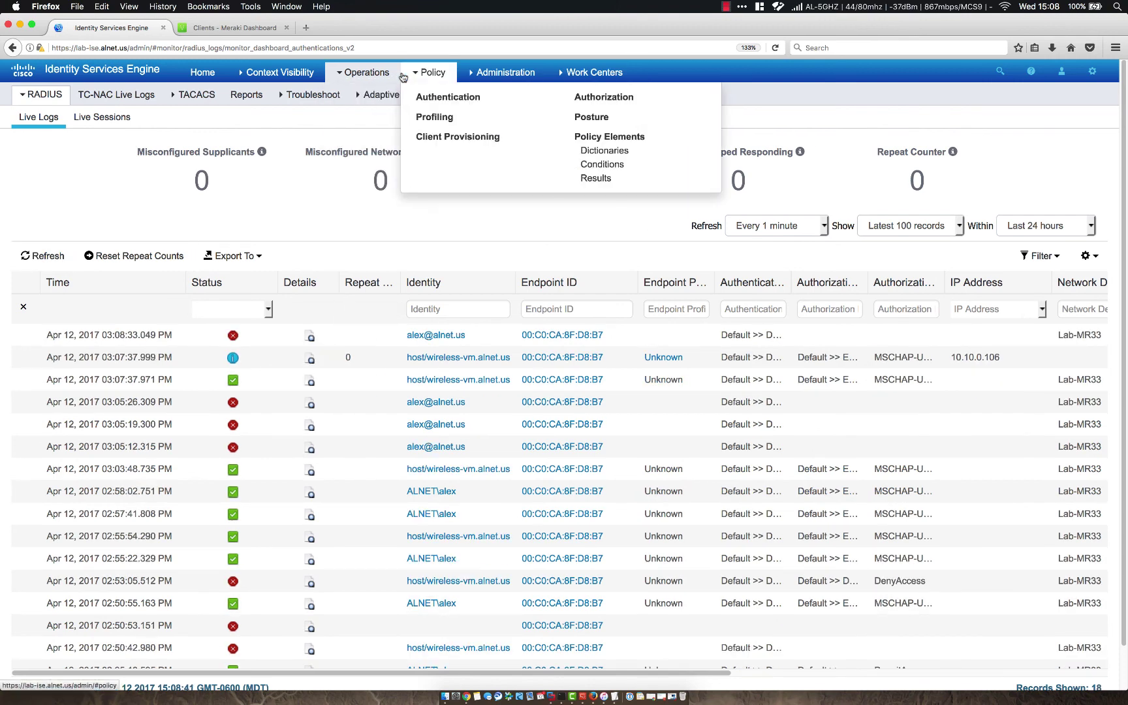
pyautogui.moveTo(503, 73)
pyautogui.click(494, 144)
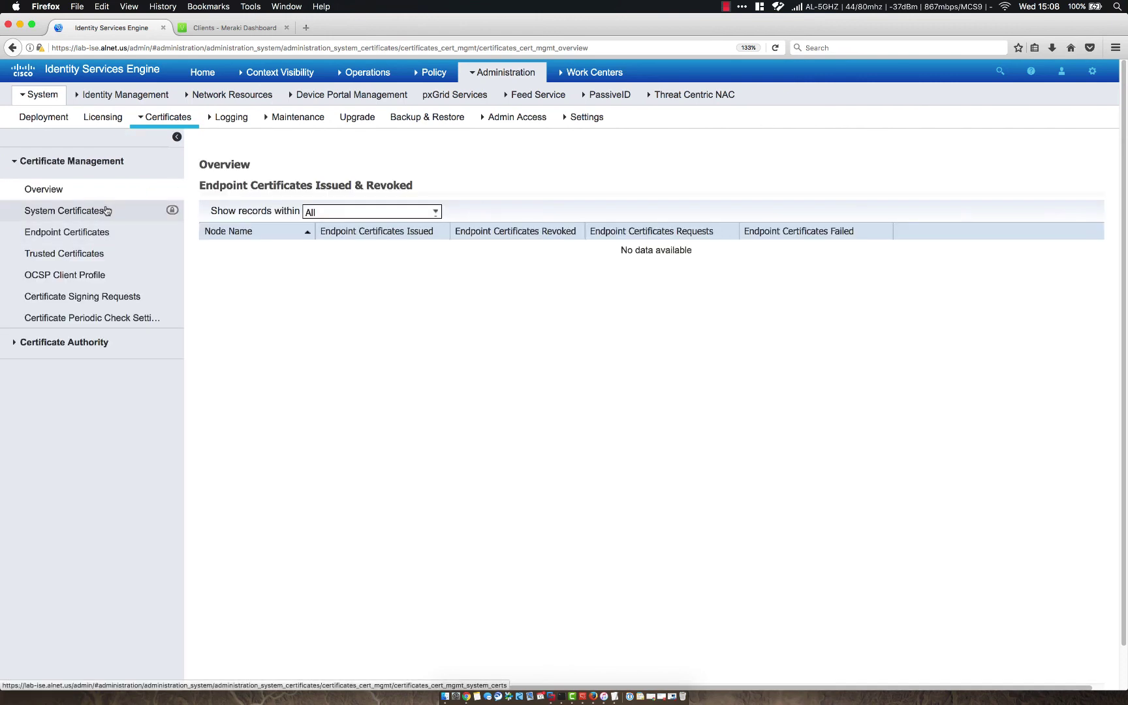
pyautogui.click(89, 214)
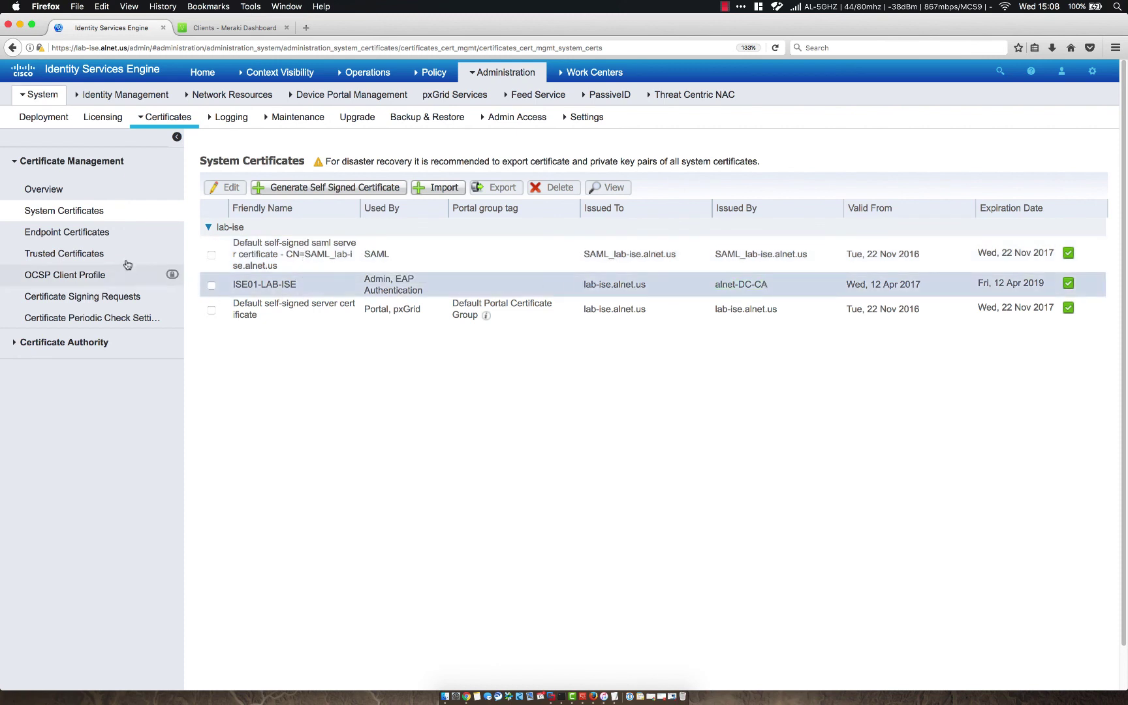
pyautogui.click(87, 254)
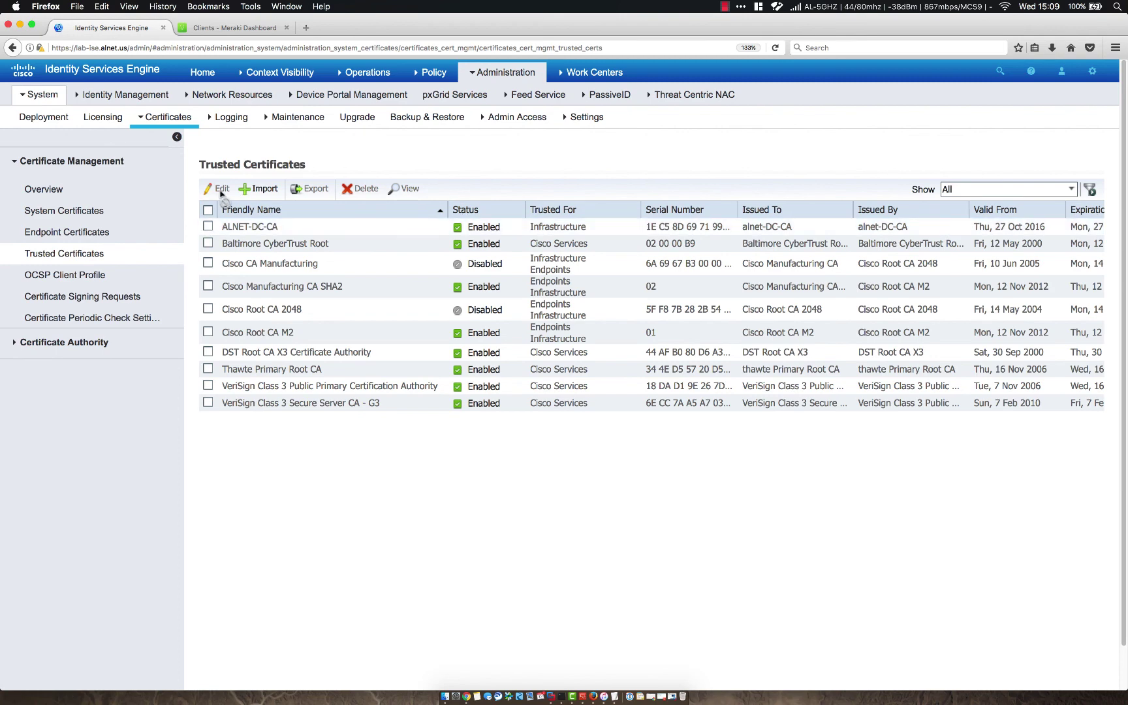
# Step: Edit ALNET-DC-CA to also trust it for client authentication and Syslog, and save
pyautogui.click(207, 226)
pyautogui.click(218, 190)
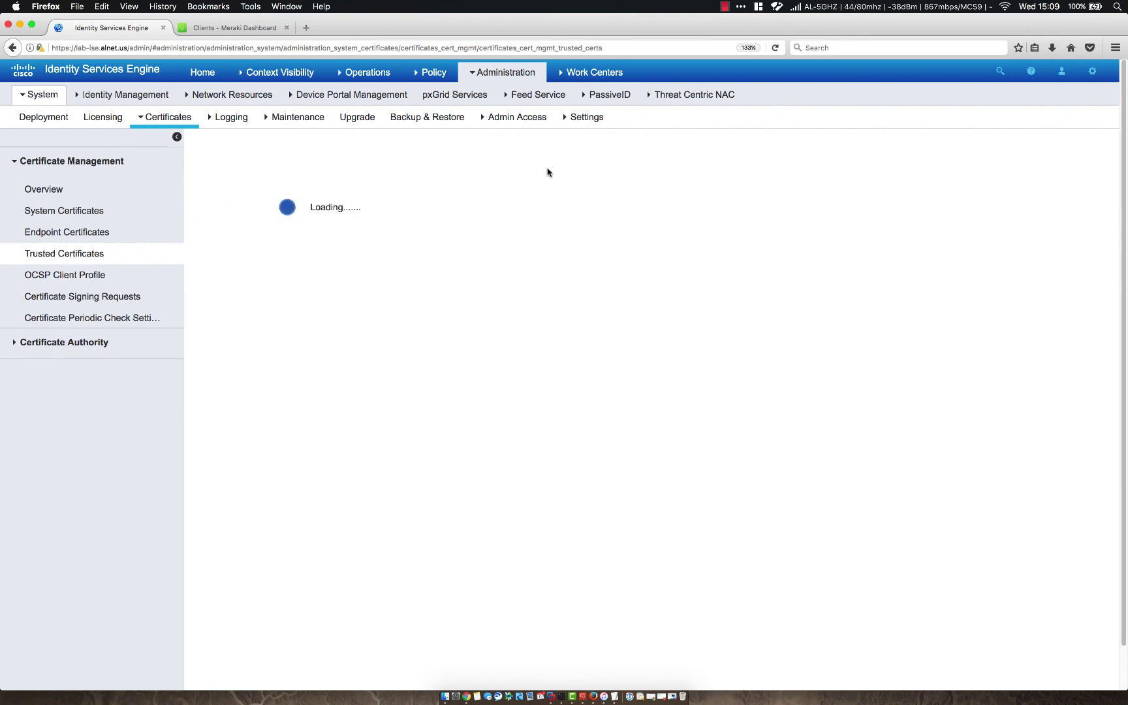
pyautogui.scroll(-5, 506, 474)
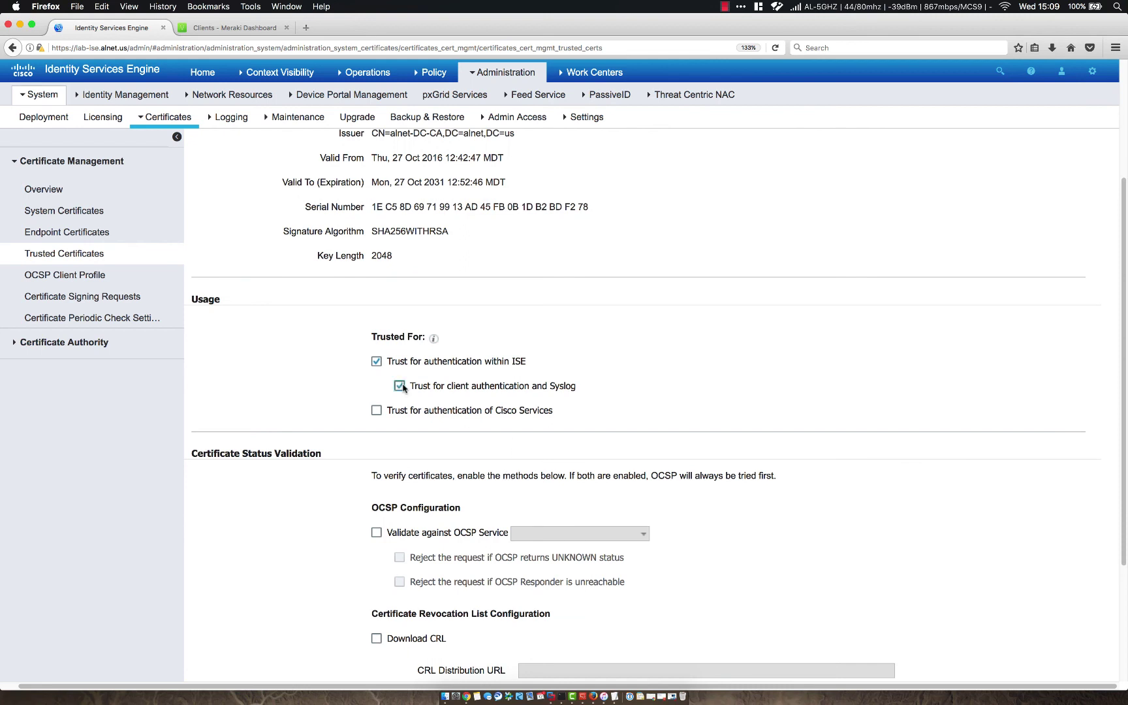
pyautogui.moveTo(410, 387); pyautogui.dragTo(572, 386)
pyautogui.scroll(-5, 604, 438)
pyautogui.click(393, 663)
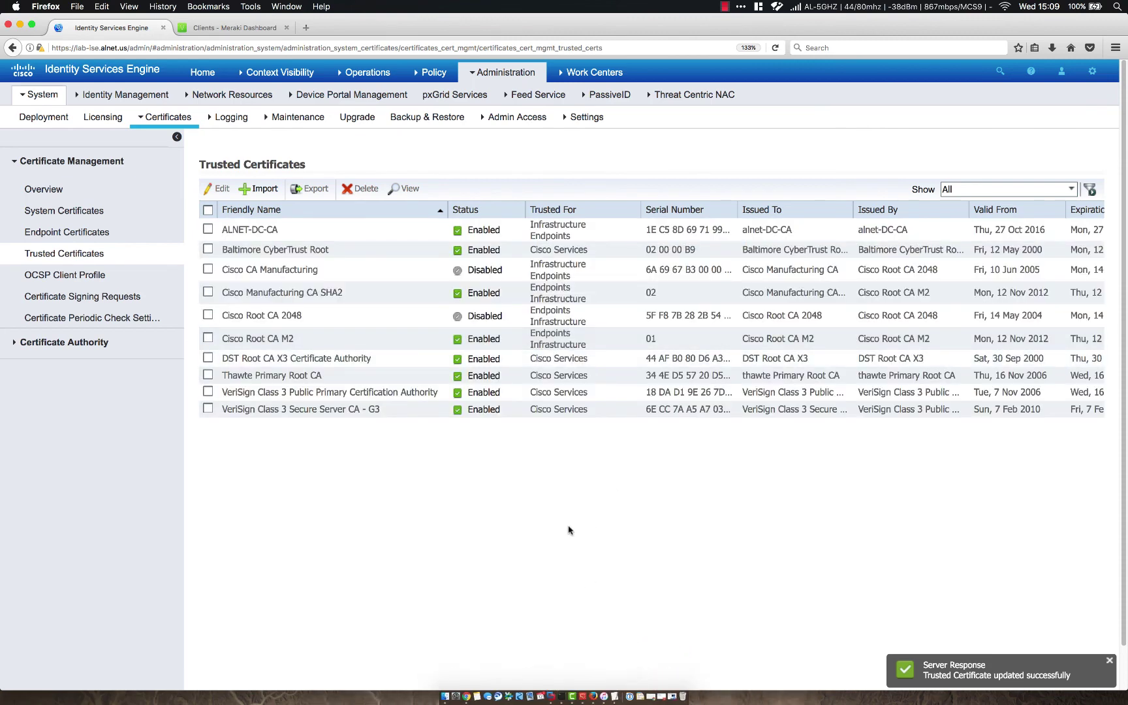
# Step: In the Windows VM, dismiss the failure message and reconnect to ISE-Radius
pyautogui.click(551, 694)
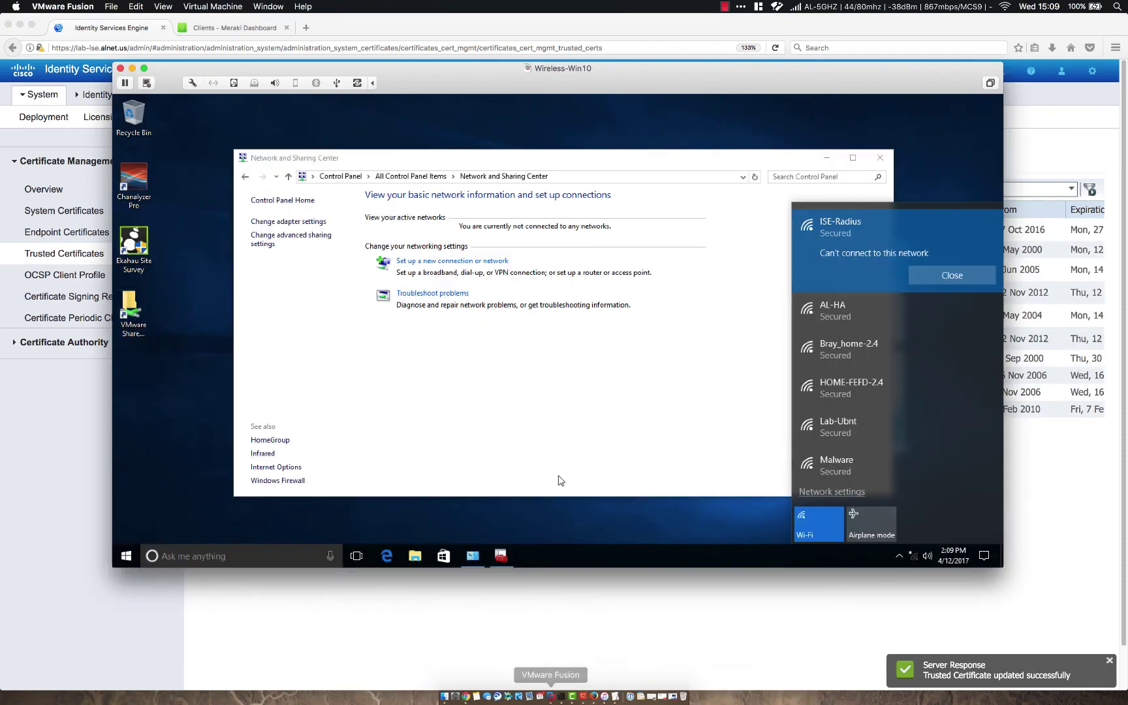
pyautogui.click(935, 281)
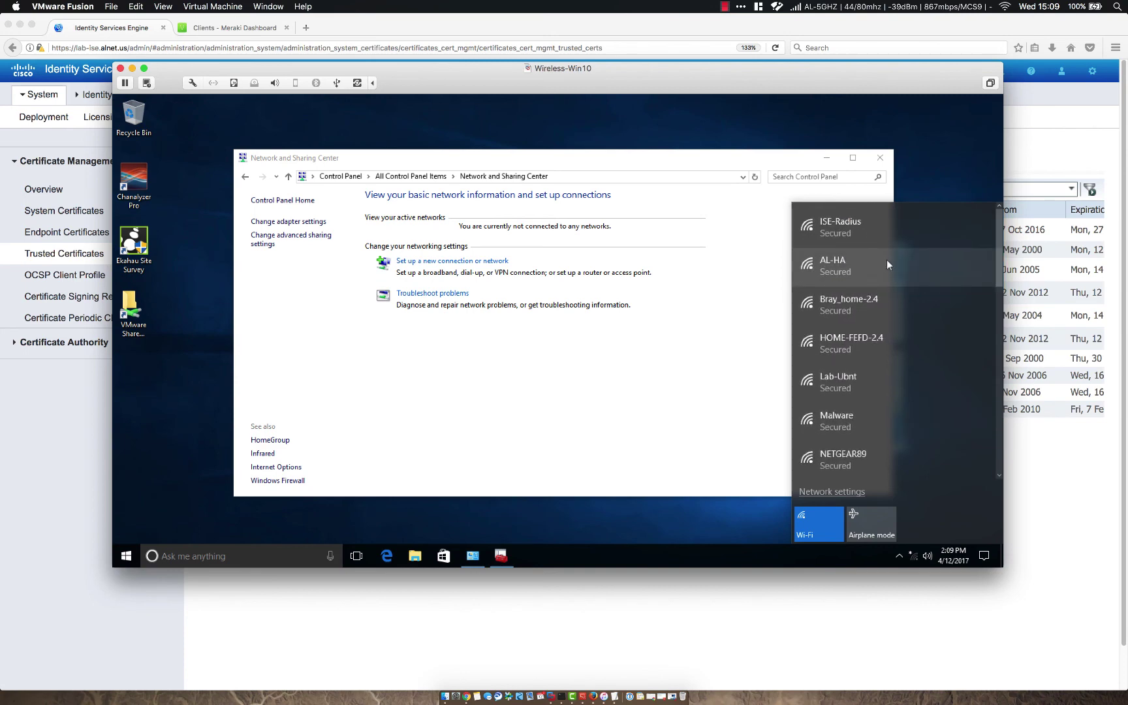
pyautogui.click(869, 224)
pyautogui.click(927, 277)
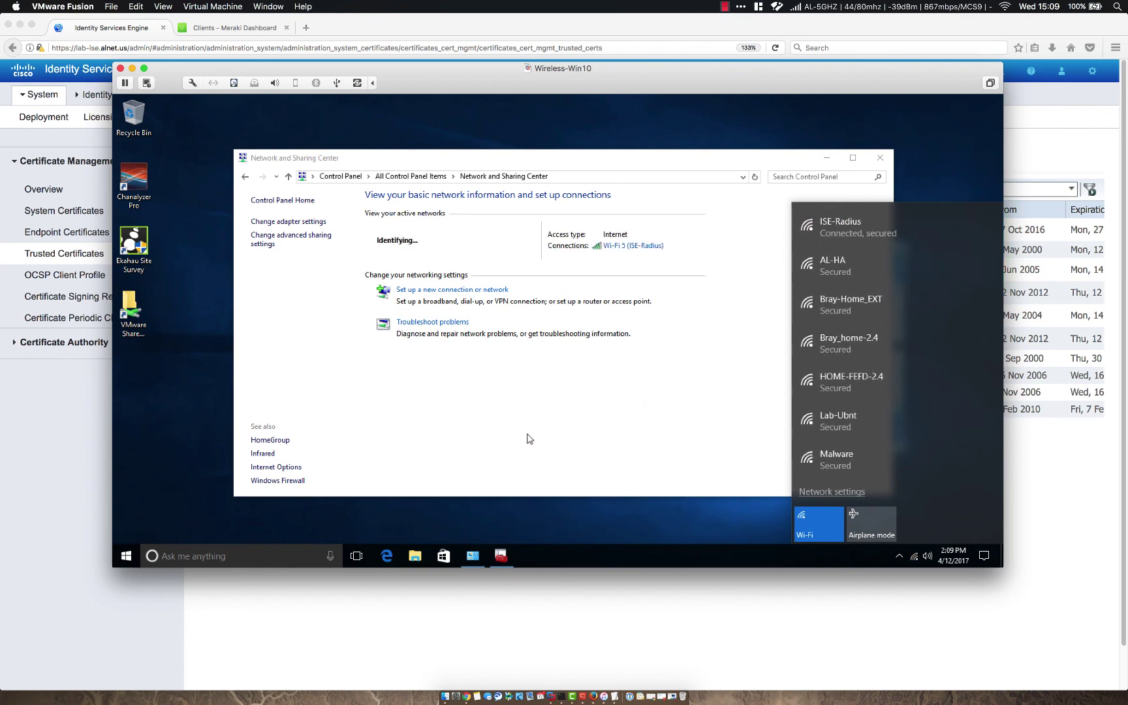
# Step: Open Operations > RADIUS > Live Logs in ISE
pyautogui.click(88, 447)
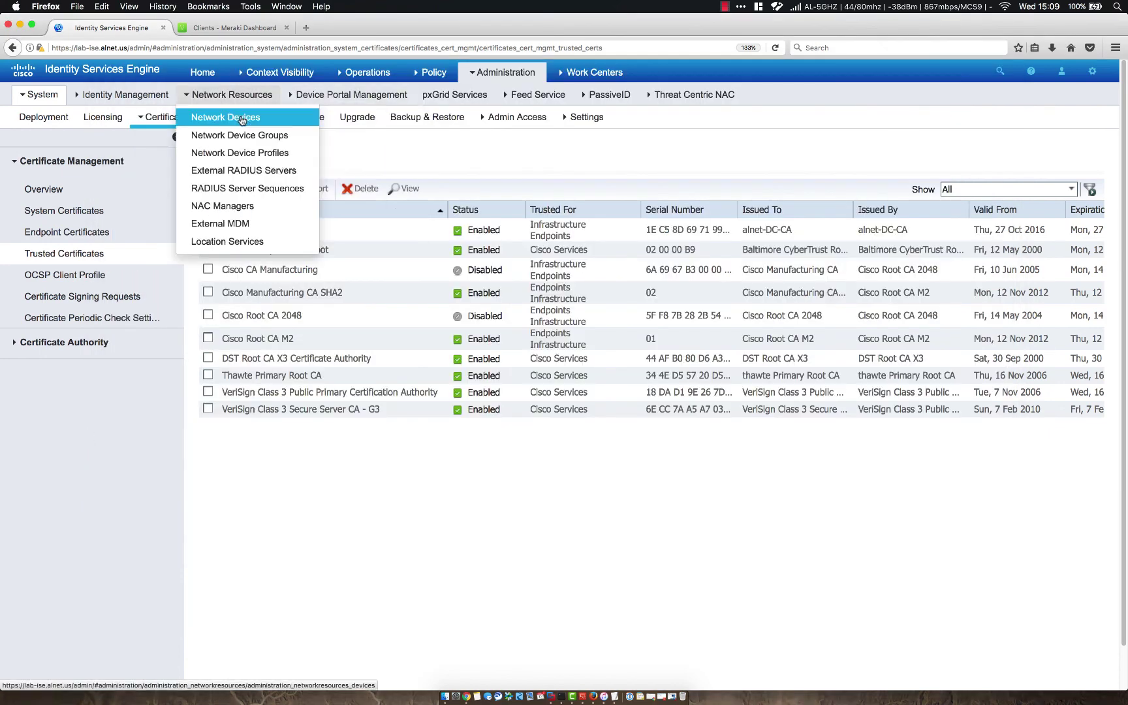
pyautogui.moveTo(334, 77)
pyautogui.click(367, 111)
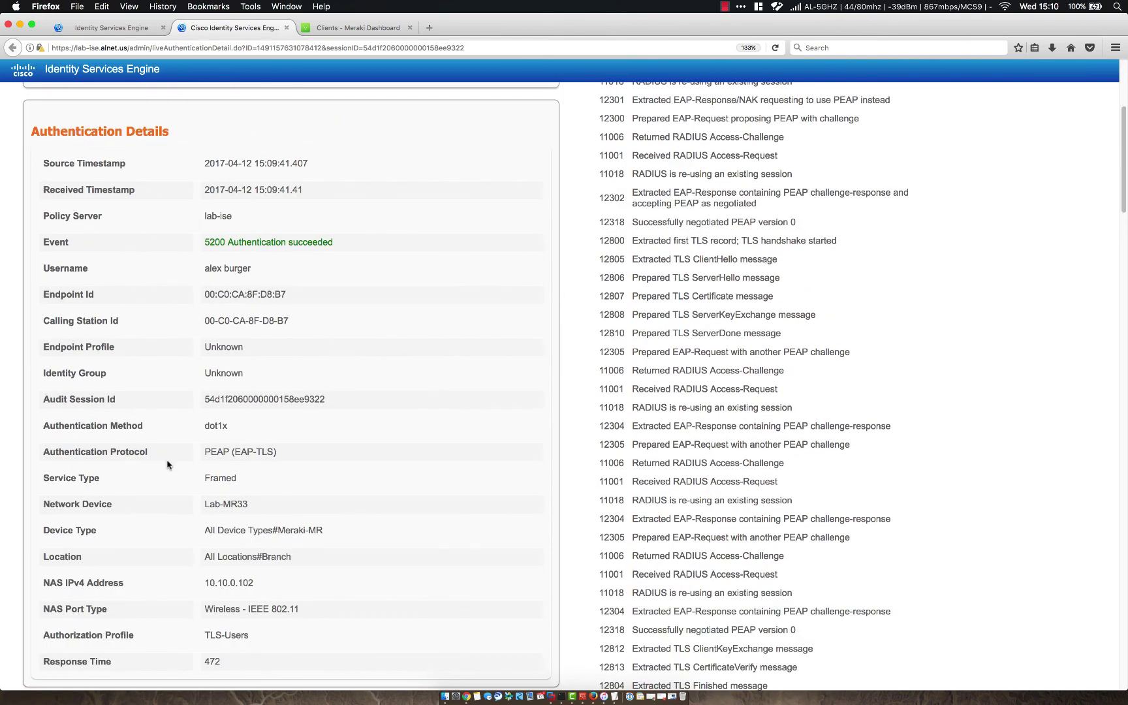
# Step: Review the successful entry's username, PEAP (EAP-TLS) protocol and Employee filter ID
pyautogui.moveTo(204, 267); pyautogui.dragTo(295, 270)
pyautogui.moveTo(206, 453); pyautogui.dragTo(307, 457)
pyautogui.click(306, 457)
pyautogui.scroll(-12, 558, 456)
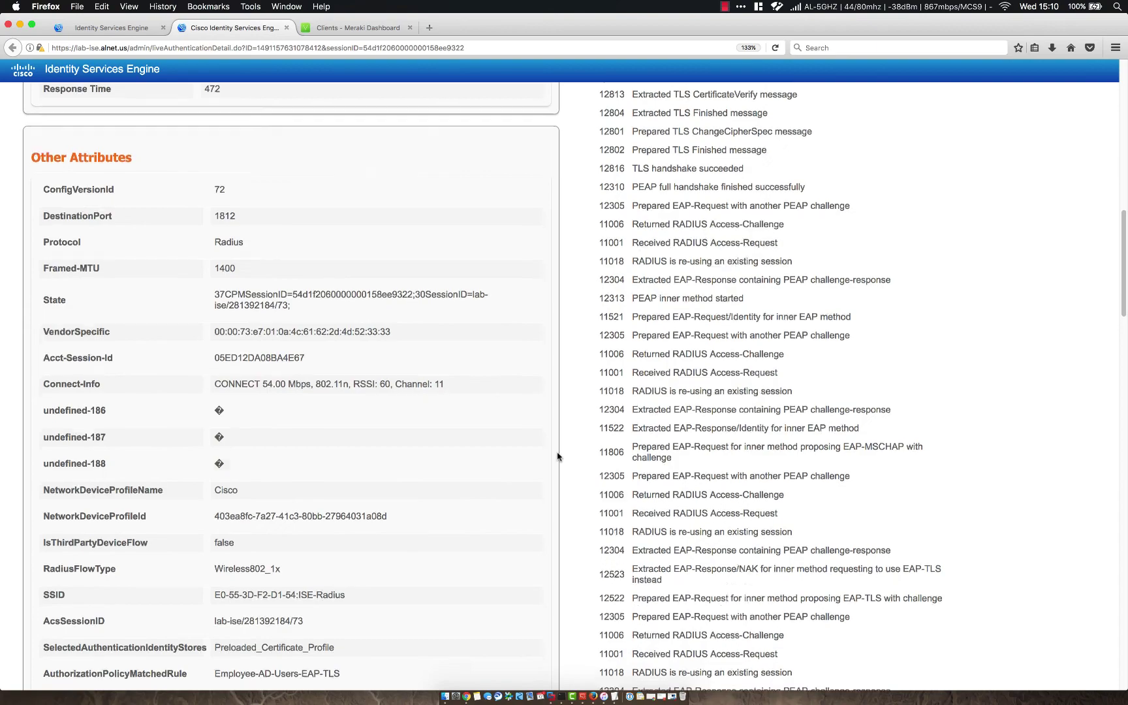
pyautogui.scroll(-20, 558, 456)
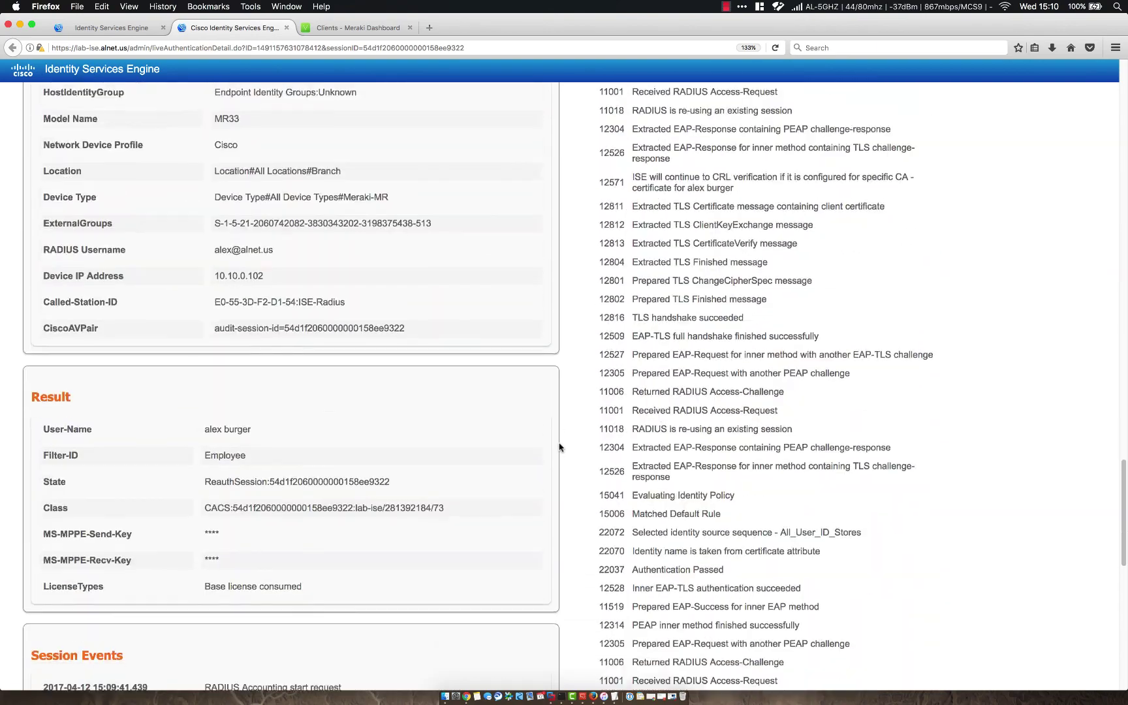
pyautogui.moveTo(204, 268); pyautogui.dragTo(292, 267)
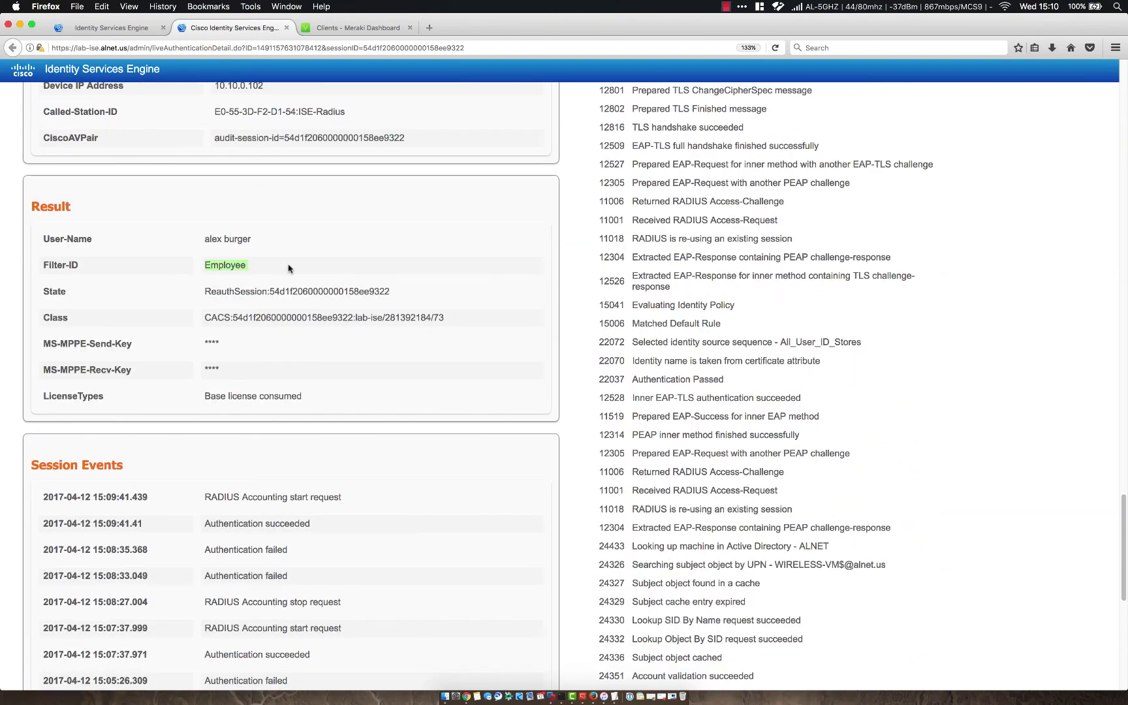
pyautogui.click(292, 268)
pyautogui.scroll(-6, 563, 308)
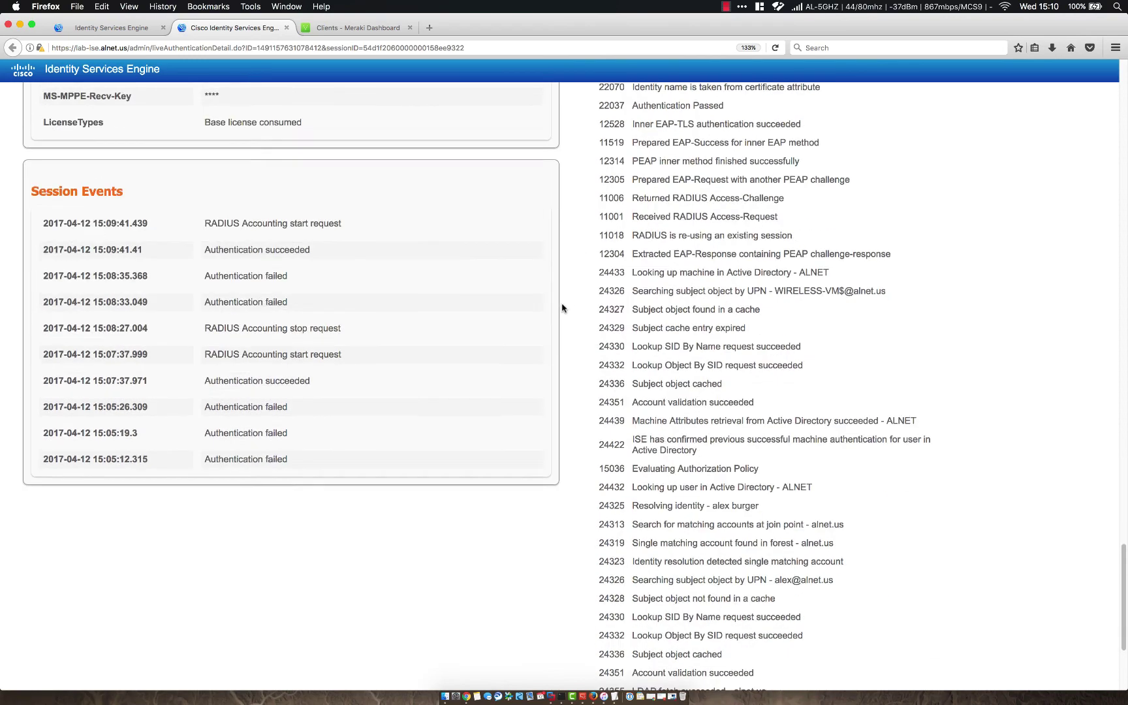
pyautogui.scroll(9, 562, 309)
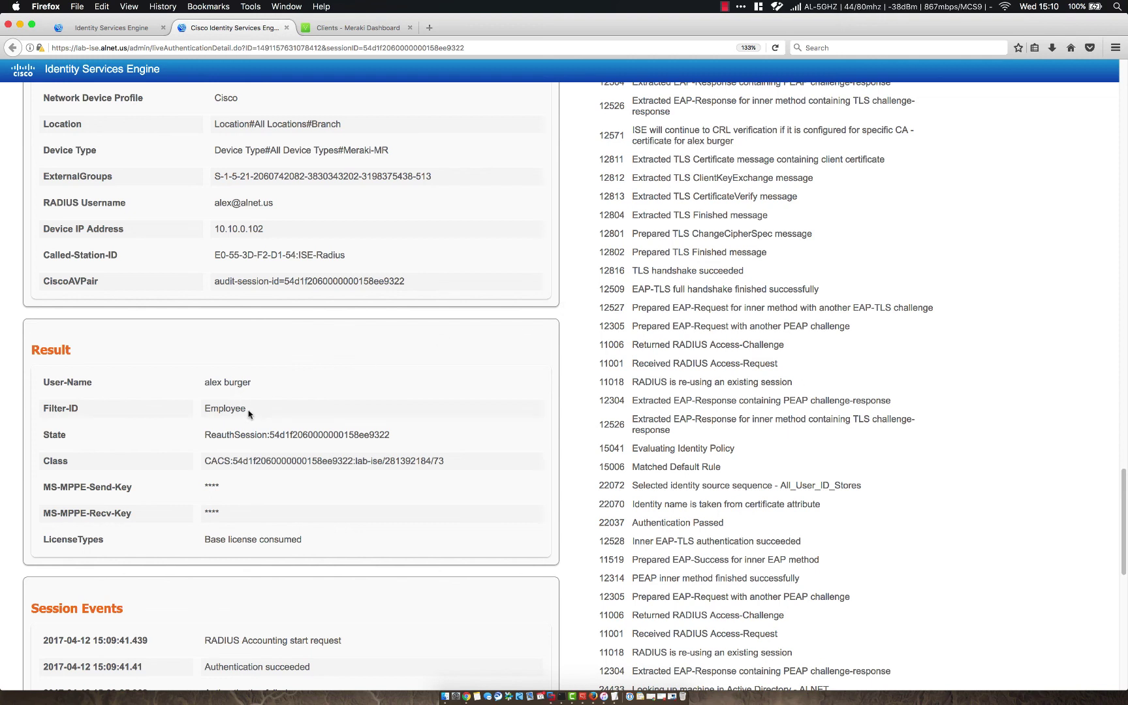
pyautogui.moveTo(205, 409); pyautogui.dragTo(295, 411)
pyautogui.click(294, 412)
pyautogui.scroll(15, 561, 378)
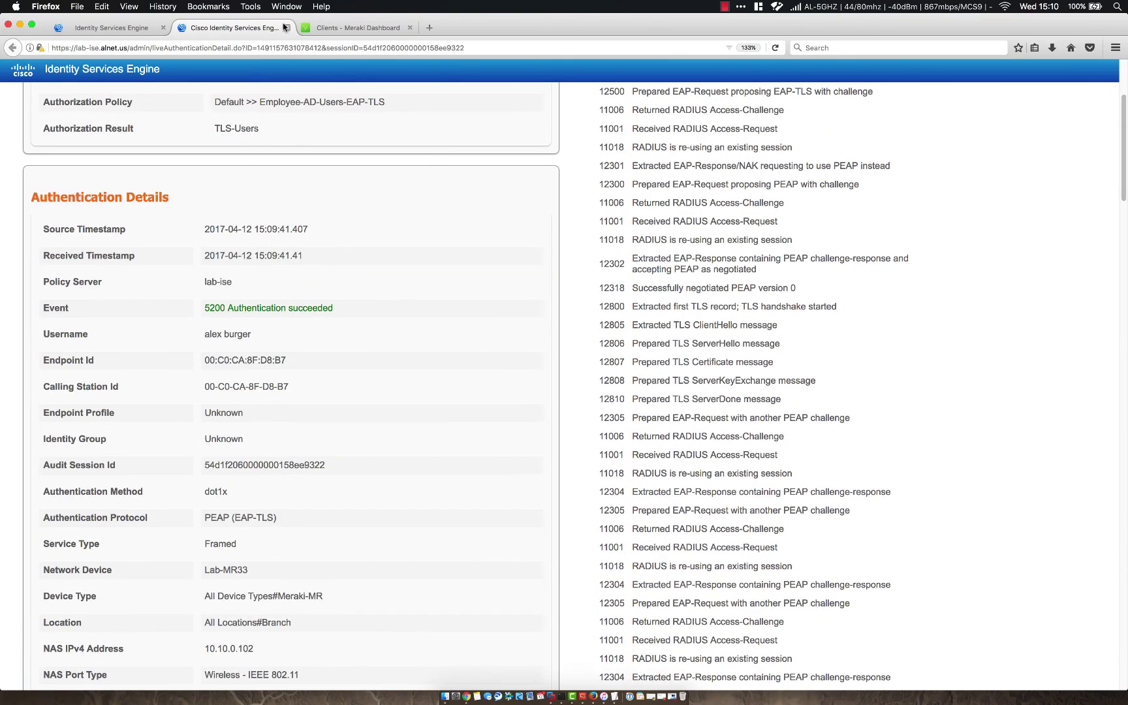
# Step: Close the ISE details page and return to the VM's certificates console
pyautogui.click(285, 28)
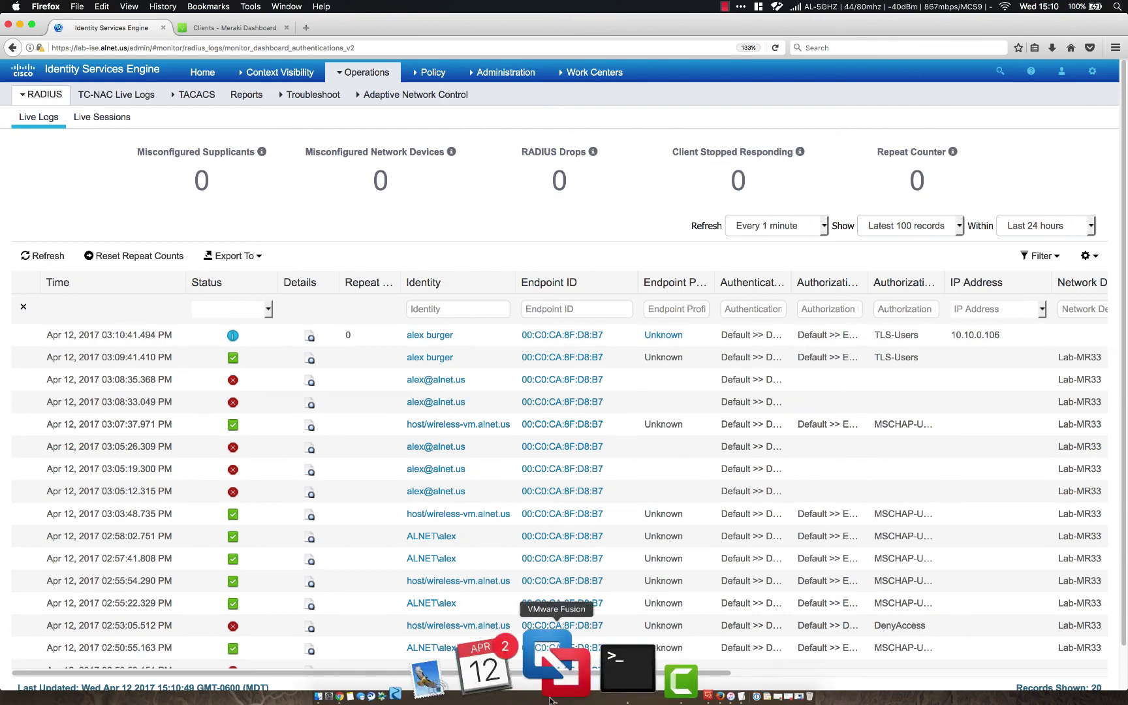
pyautogui.click(550, 700)
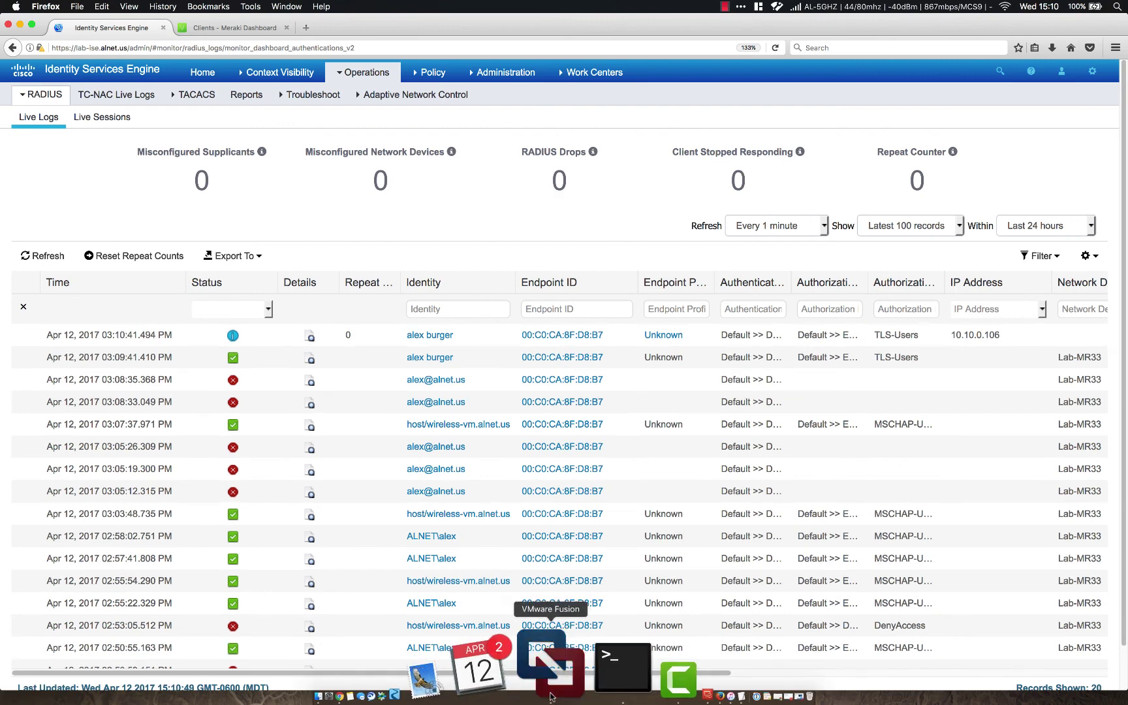
pyautogui.click(500, 556)
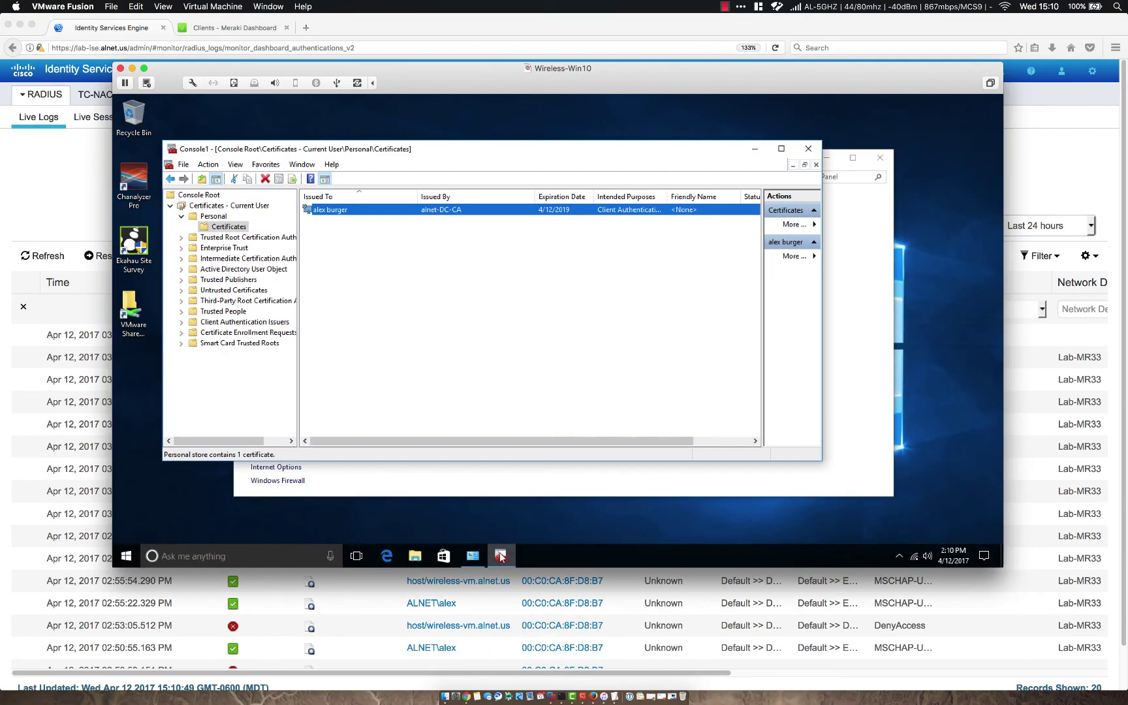
# Step: Add a Certificates snap-in for the Computer account on the local computer
pyautogui.click(183, 165)
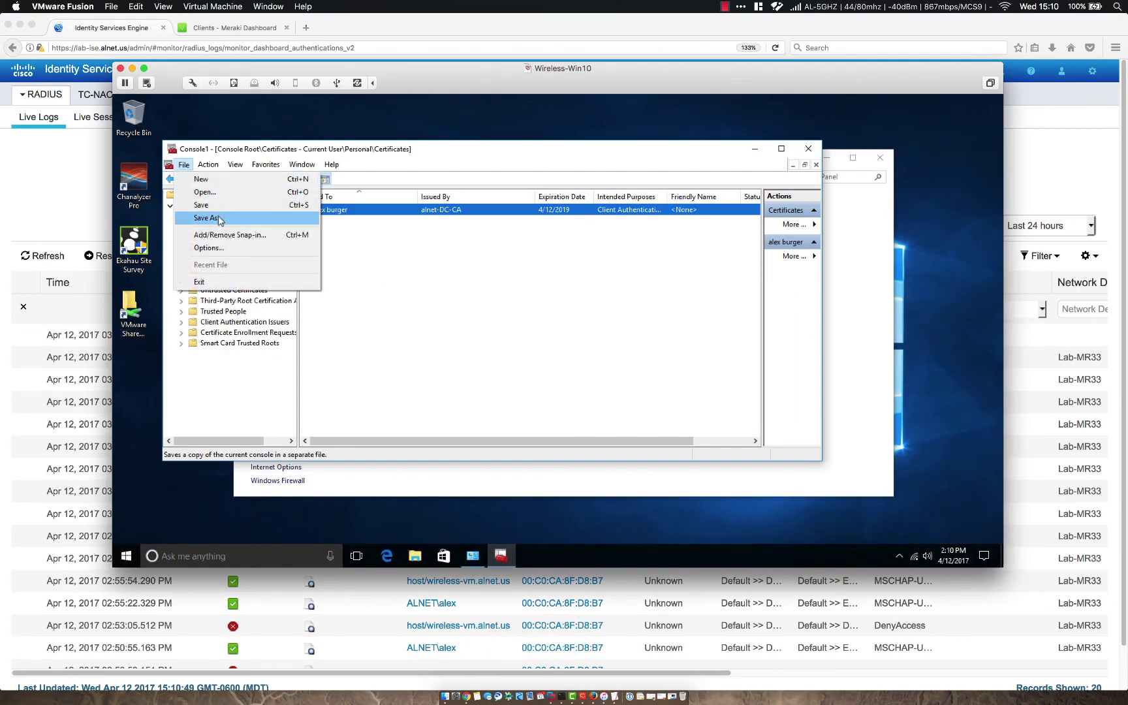
pyautogui.click(219, 236)
pyautogui.click(358, 258)
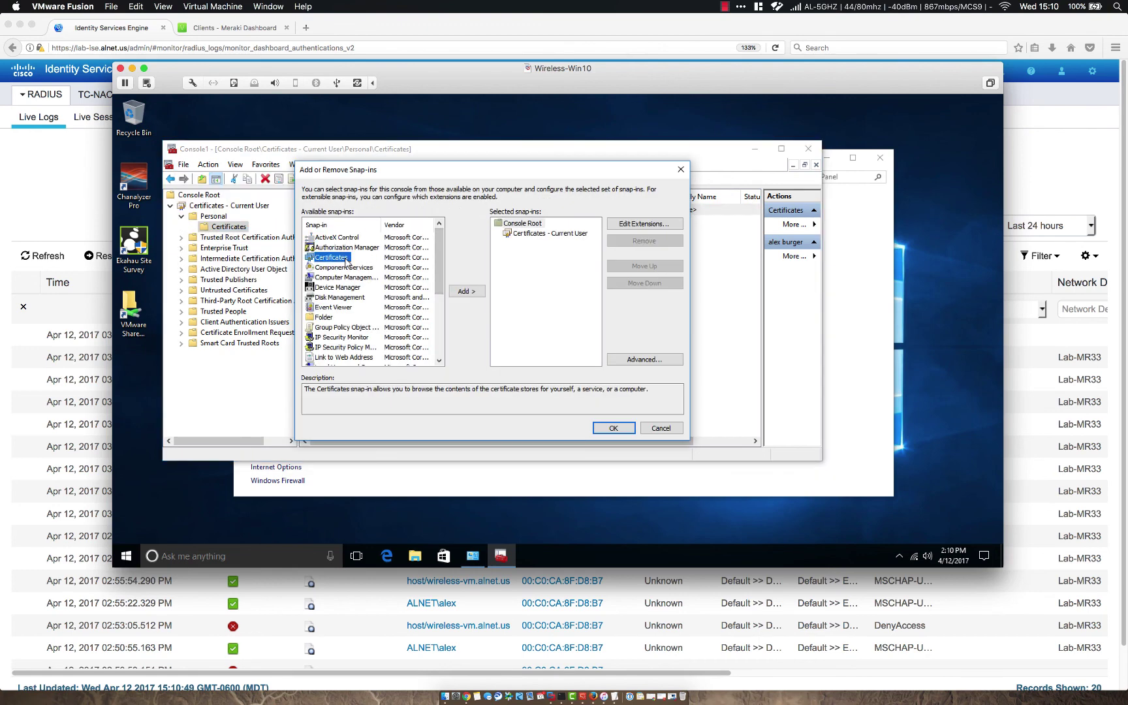
pyautogui.click(471, 291)
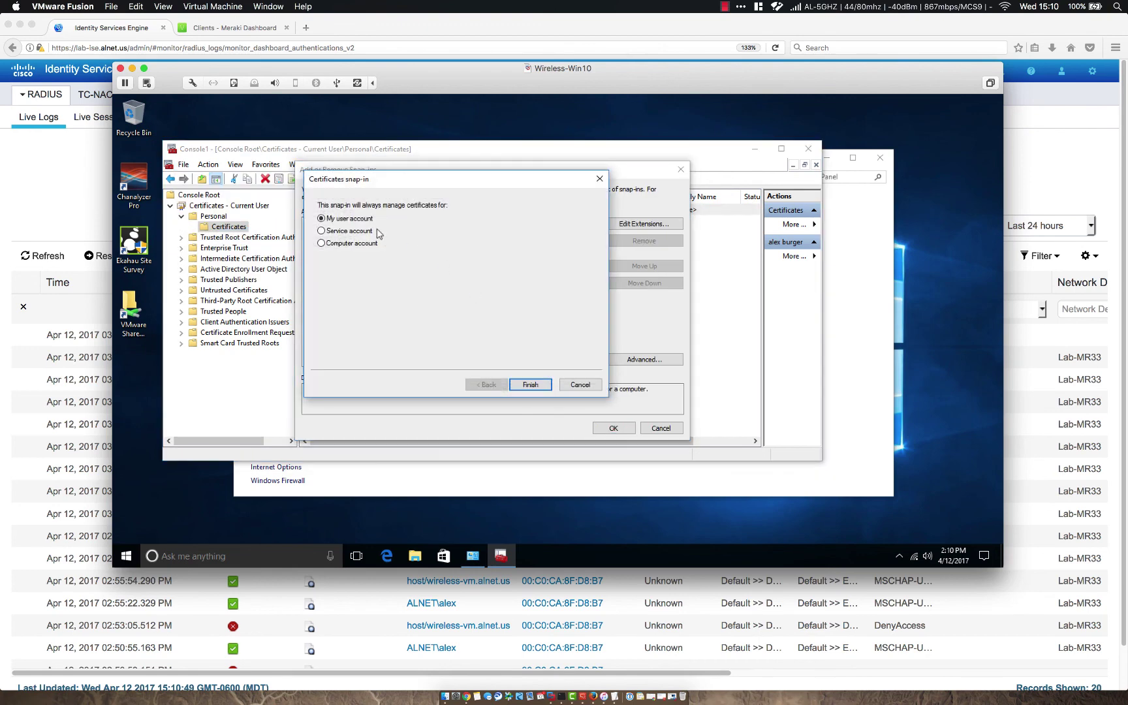
pyautogui.click(353, 243)
pyautogui.click(529, 385)
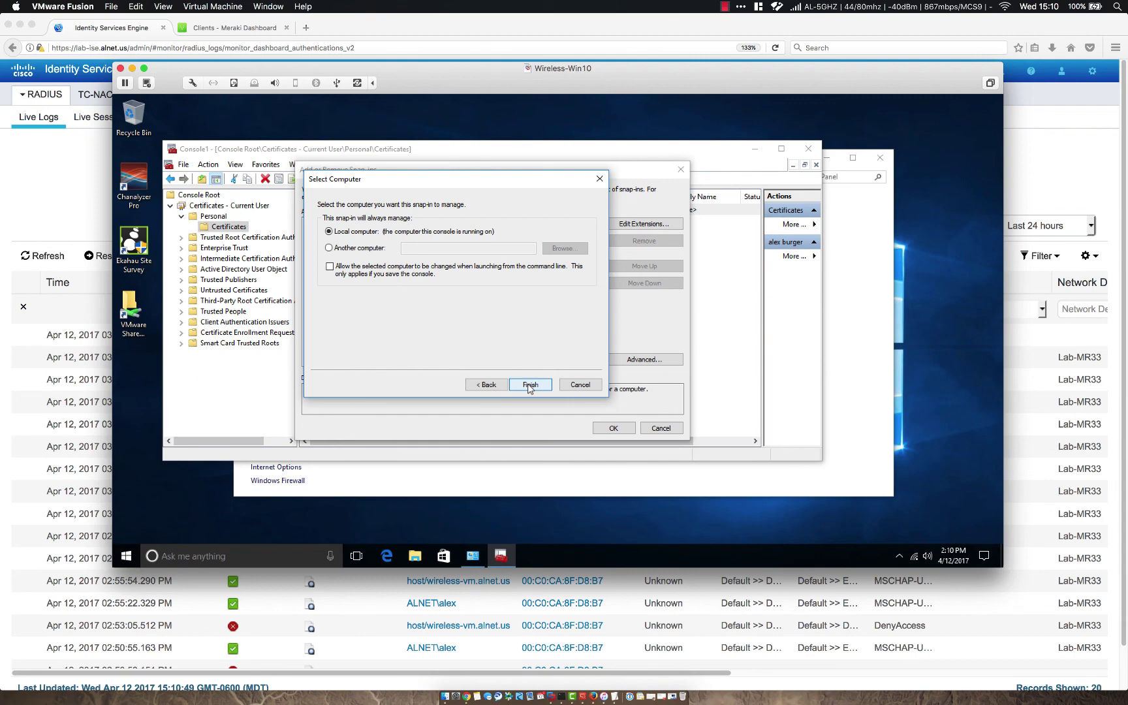
pyautogui.click(530, 385)
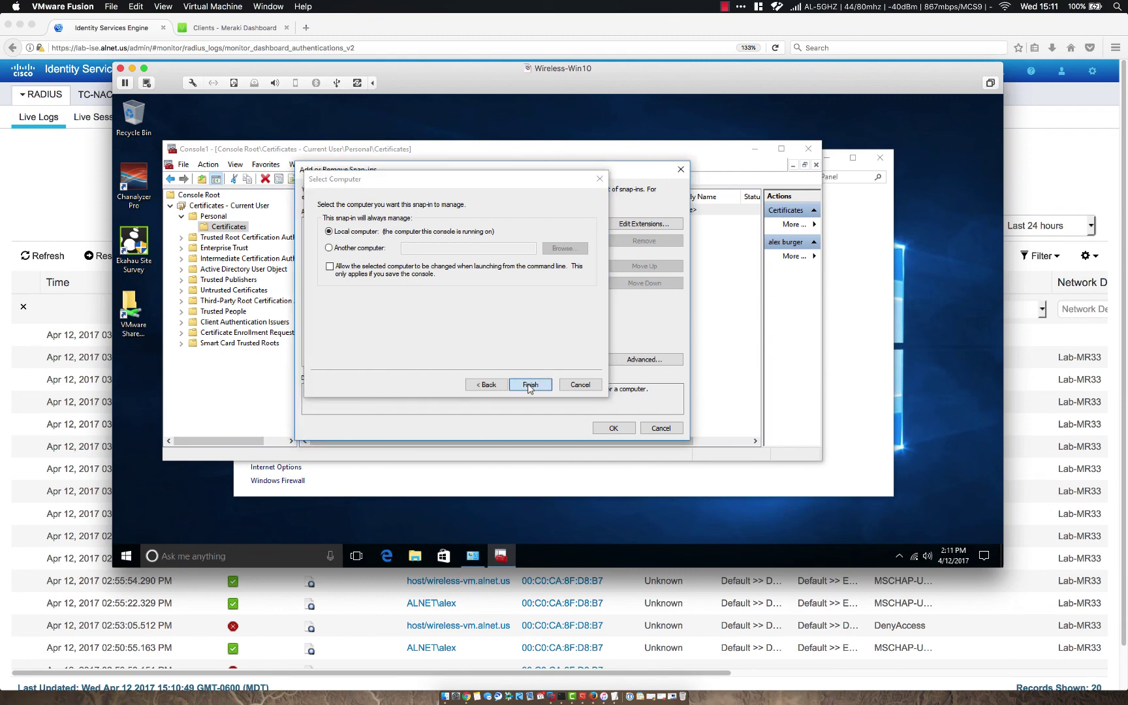
pyautogui.click(614, 428)
# Step: Expand Local Computer > Personal > Certificates and select the wireless-vm.alnet.us certificate
pyautogui.click(170, 353)
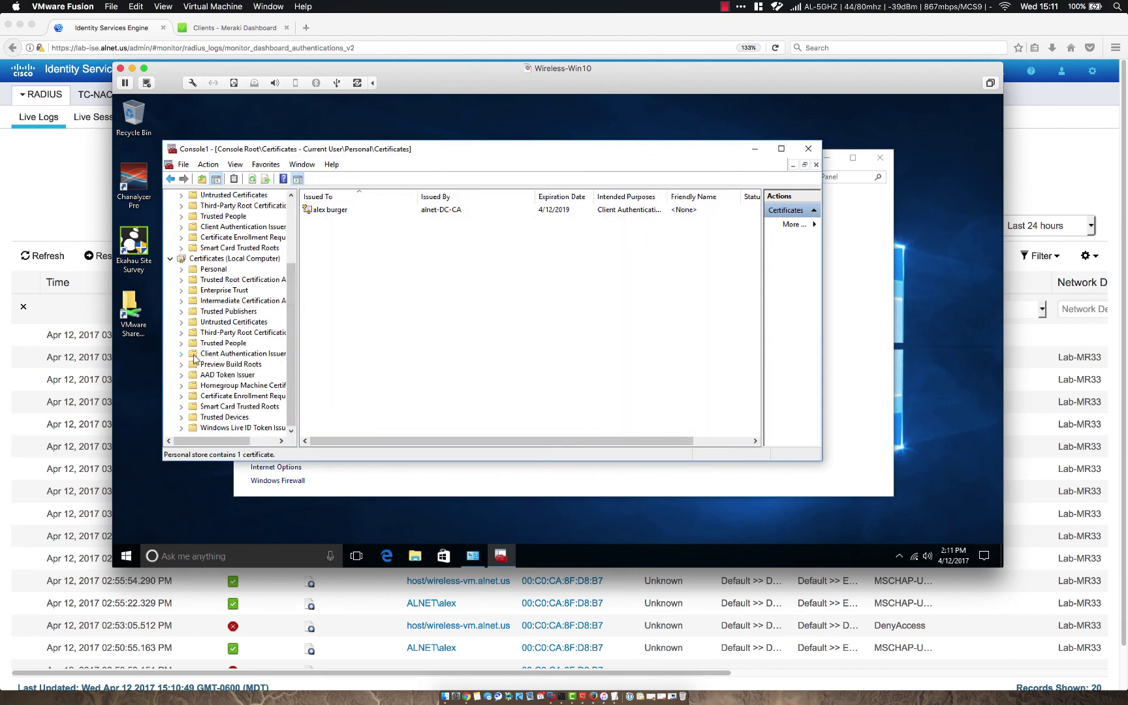
pyautogui.click(213, 269)
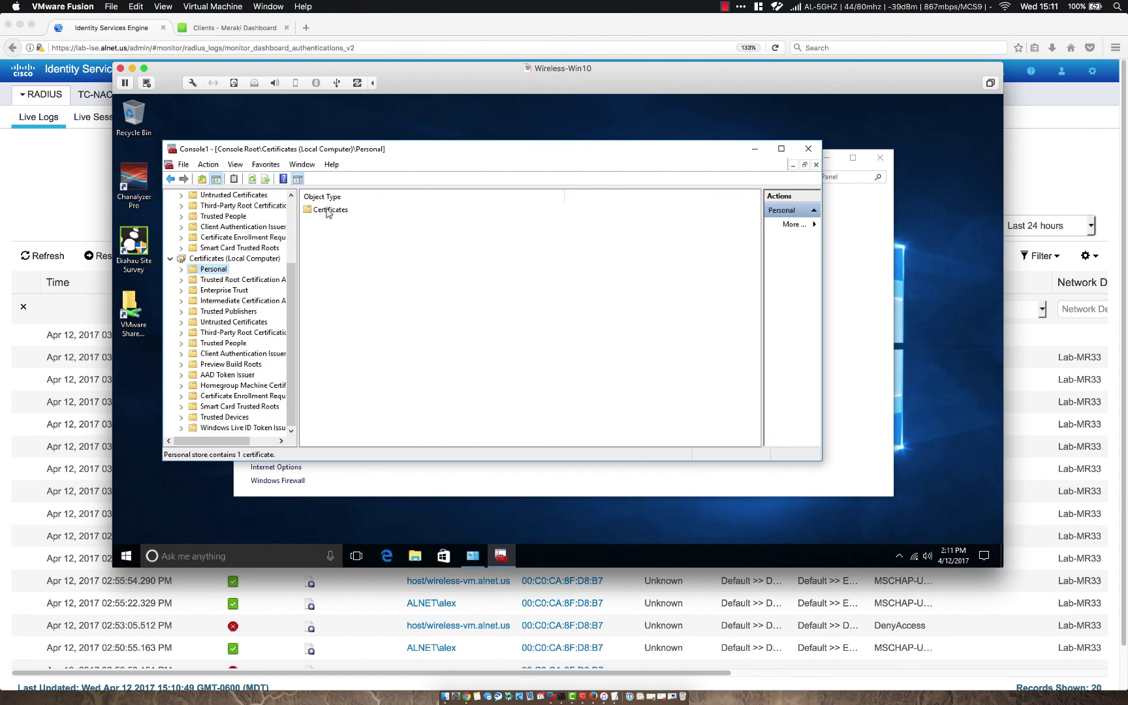
pyautogui.doubleClick(329, 211)
pyautogui.click(373, 210)
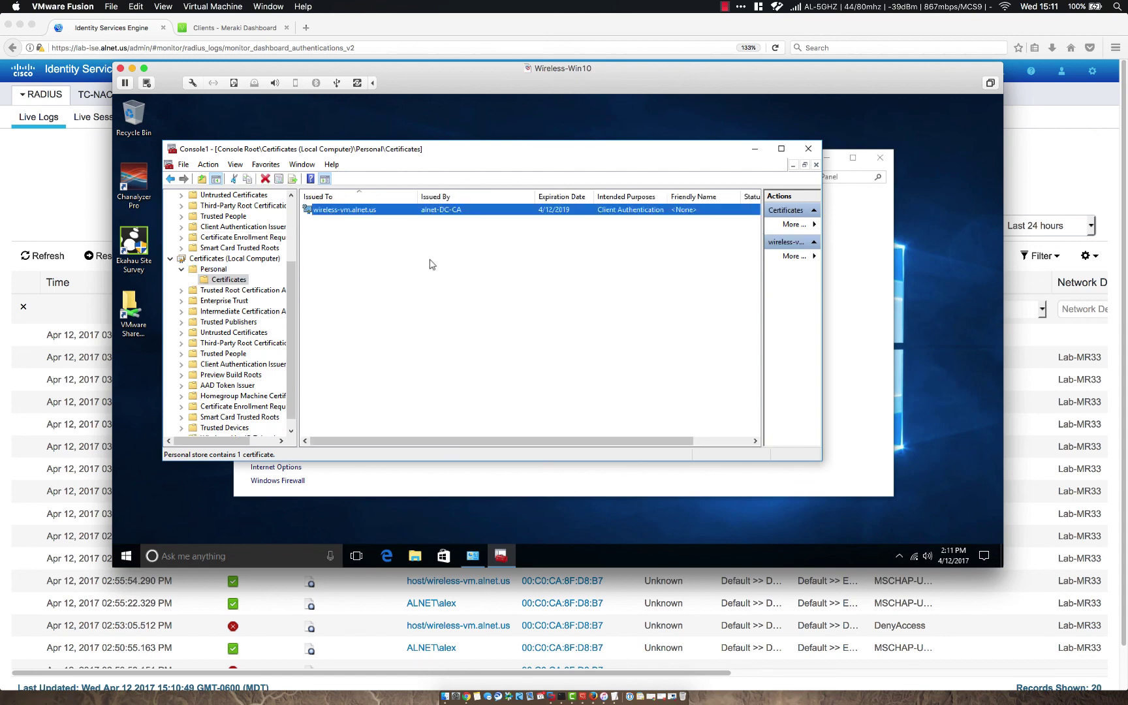
# Step: Sign out of the Windows VM from the Start button's right-click menu
pyautogui.click(552, 516)
pyautogui.click(126, 554)
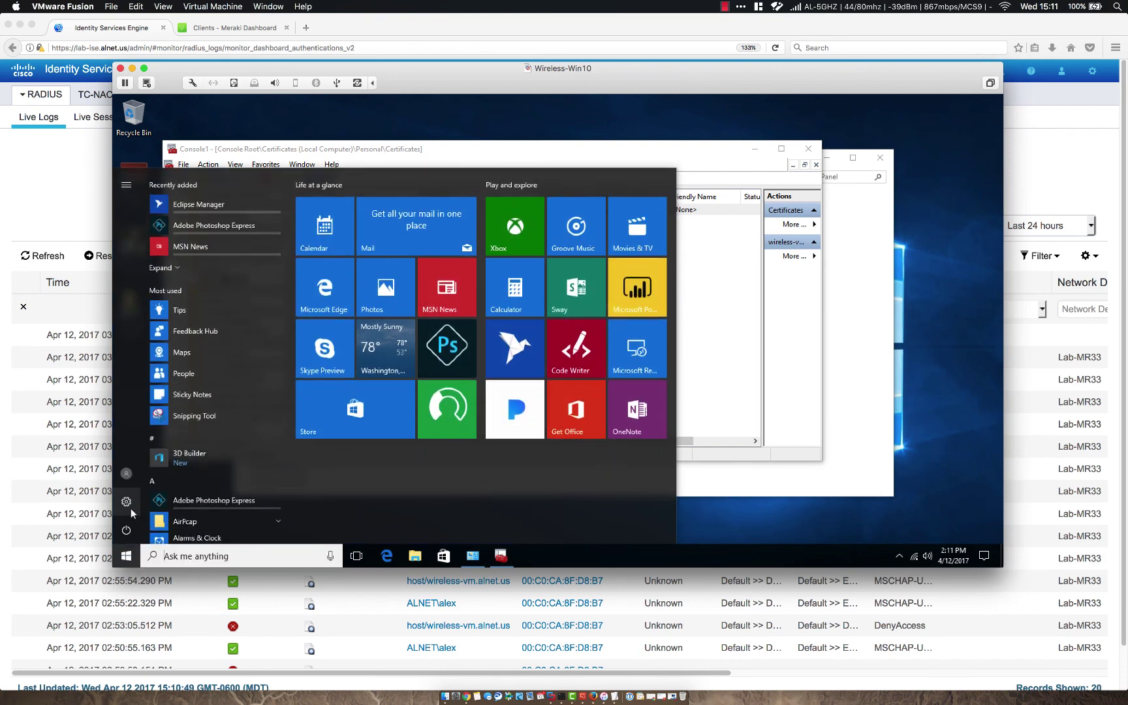
pyautogui.rightClick(125, 554)
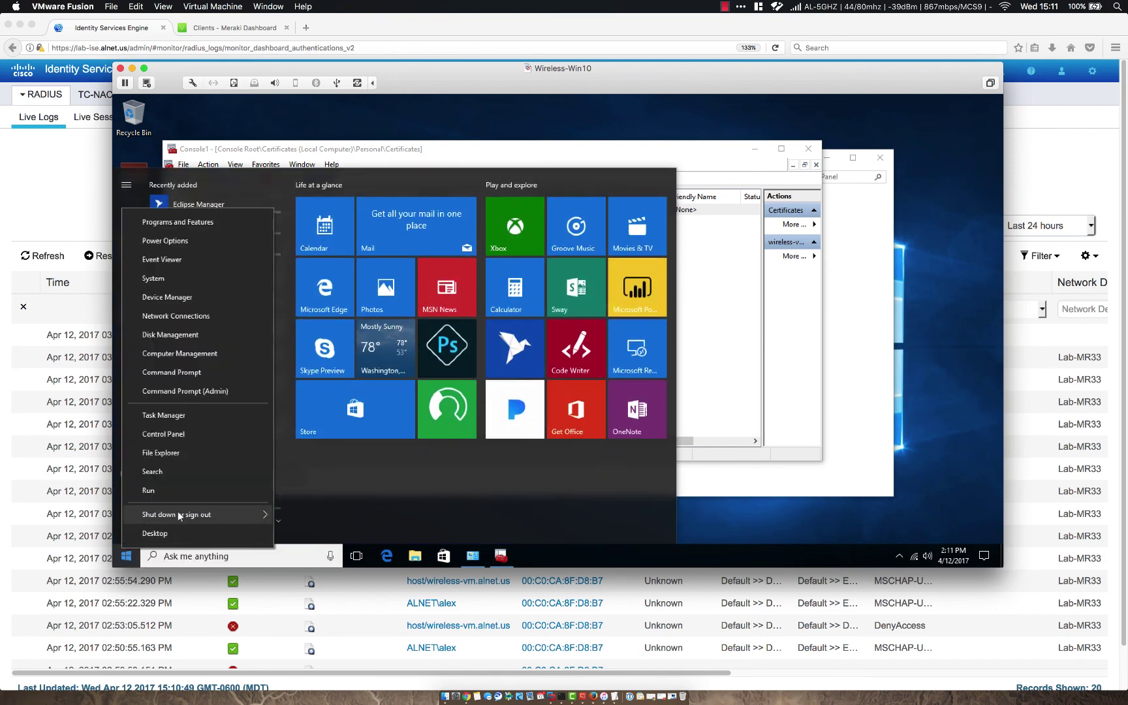
pyautogui.moveTo(177, 514)
pyautogui.click(330, 458)
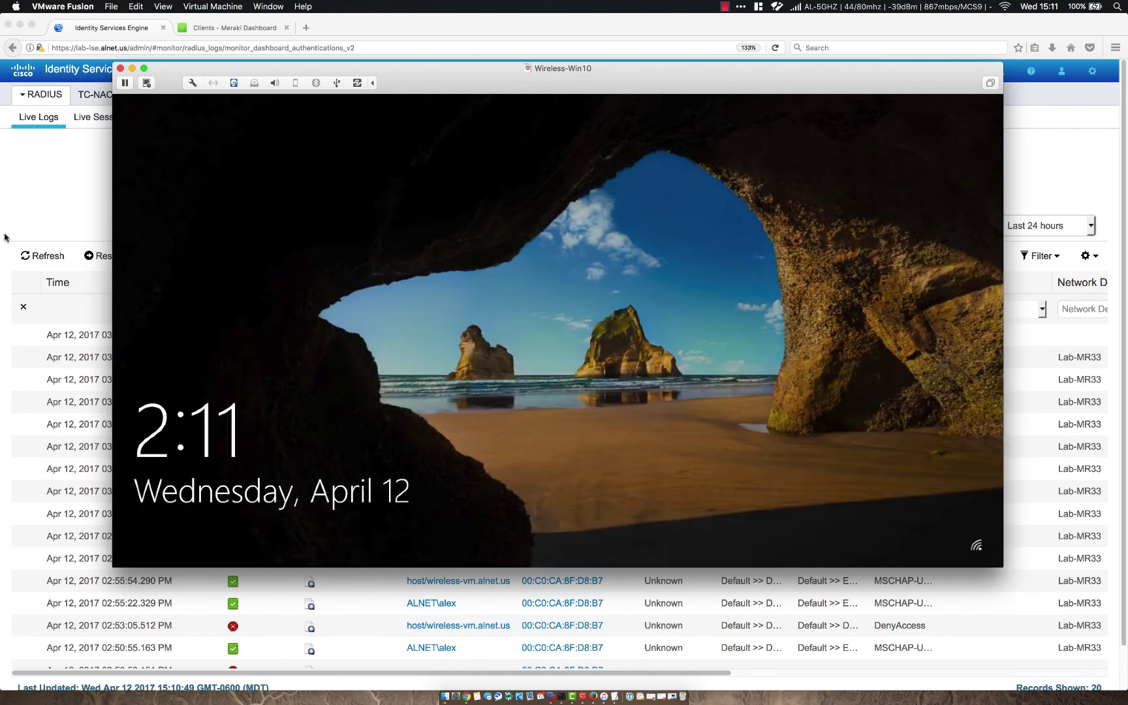
# Step: Refresh the ISE Live Logs until the wireless-vm.alnet.us authentication with TLS-Users appears
pyautogui.click(7, 239)
pyautogui.click(32, 256)
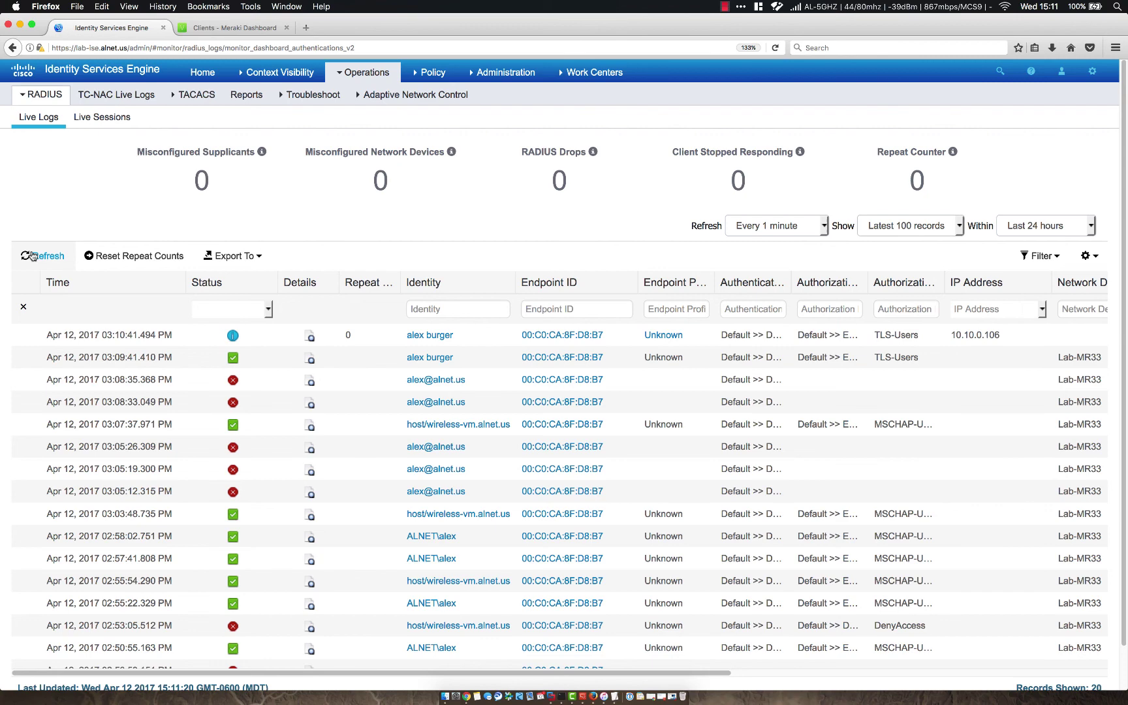
pyautogui.click(33, 256)
pyautogui.click(32, 255)
pyautogui.click(33, 256)
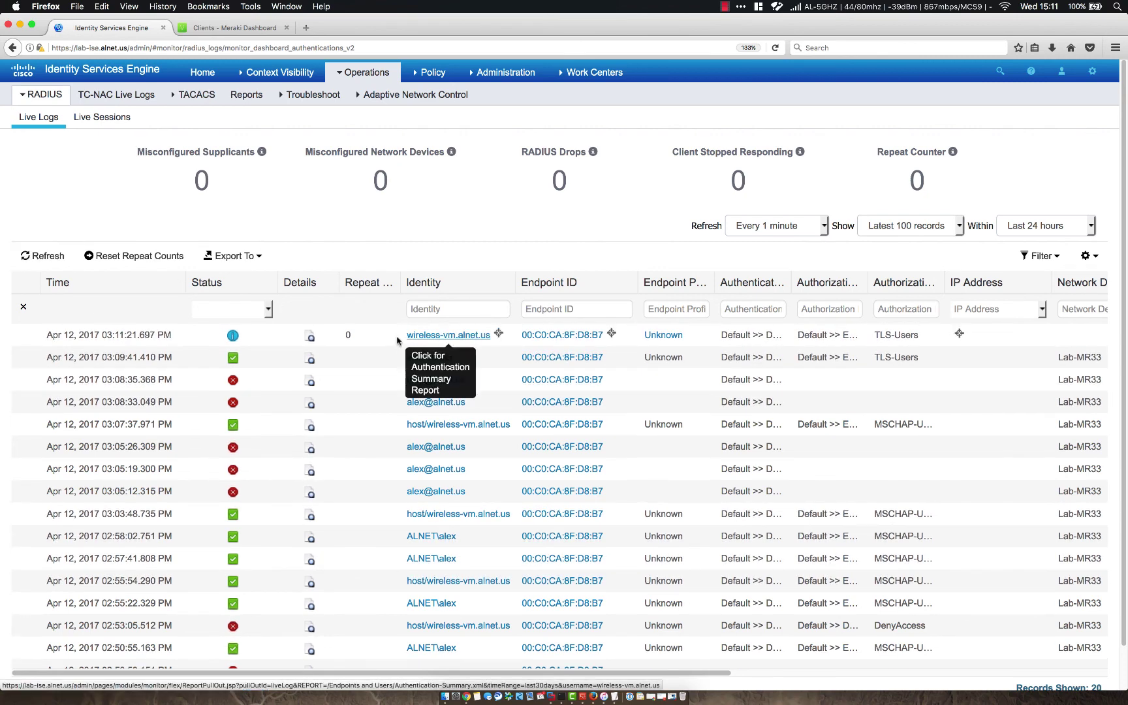
# Step: Open the newest wireless-vm.alnet.us authentication details and check its Authorization Policy line
pyautogui.click(53, 259)
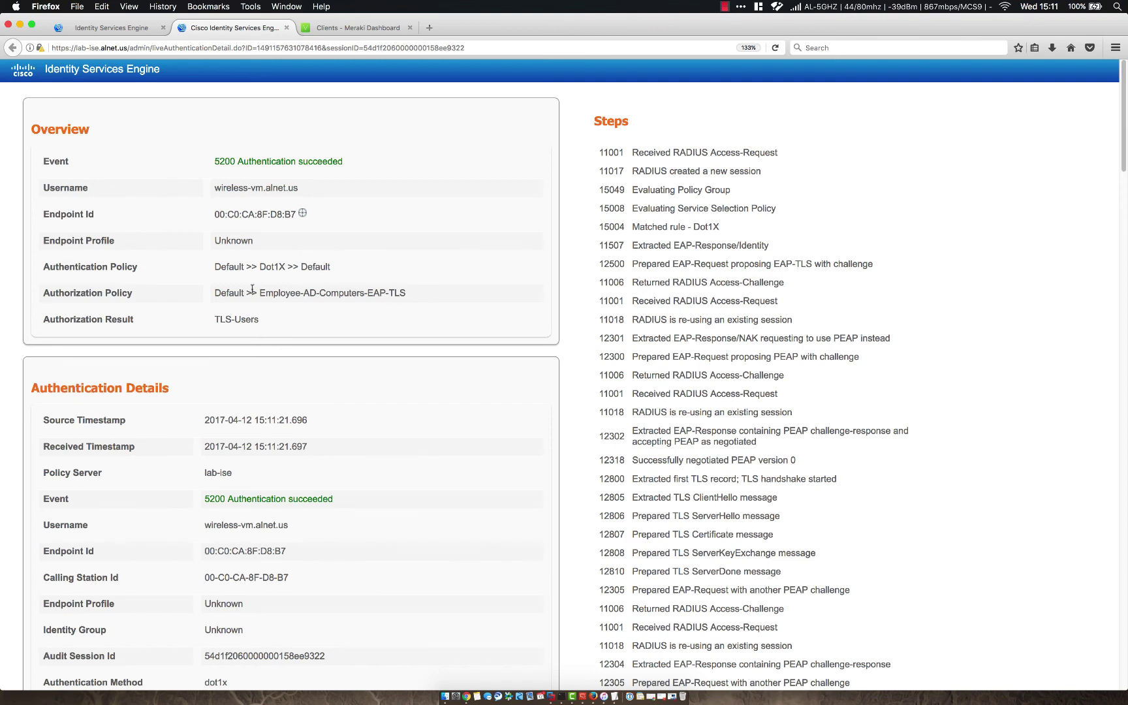
pyautogui.moveTo(215, 294); pyautogui.dragTo(428, 291)
pyautogui.tripleClick(423, 295)
pyautogui.click(425, 296)
# Step: Check the Username and the matched Employee-AD-Computers-EAP-TLS rule in the report
pyautogui.scroll(-5, 571, 326)
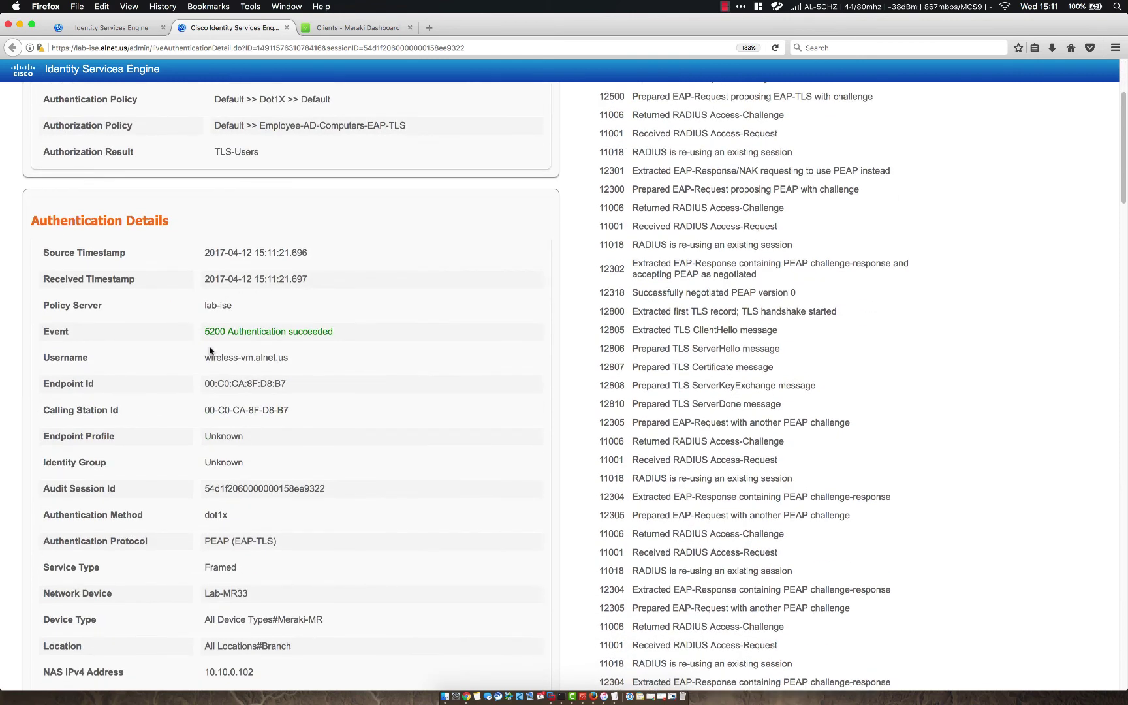
pyautogui.moveTo(203, 361); pyautogui.dragTo(309, 370)
pyautogui.click(310, 371)
pyautogui.scroll(-10, 548, 357)
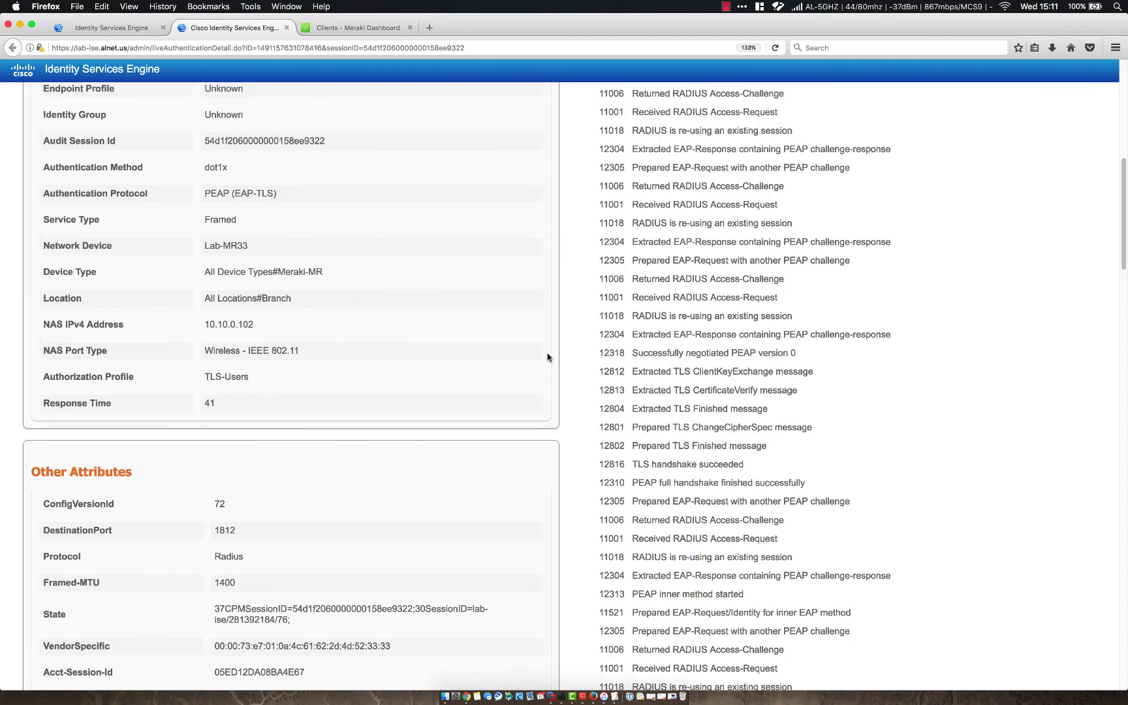
pyautogui.scroll(5, 548, 357)
pyautogui.scroll(4, 292, 370)
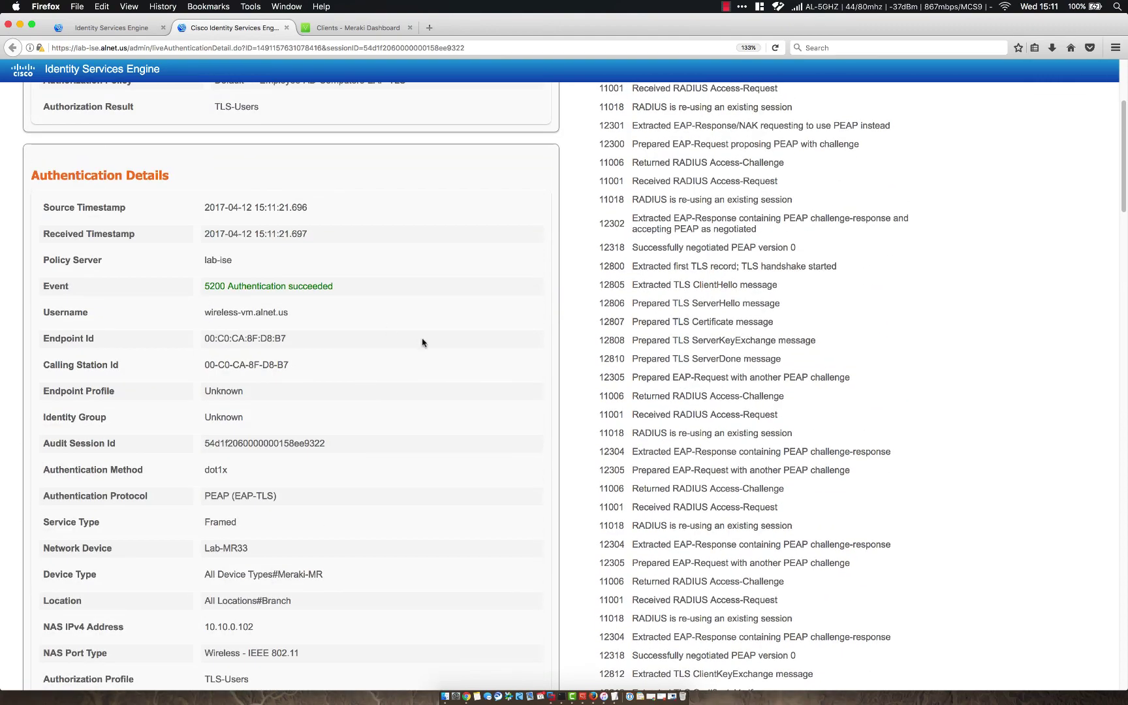
pyautogui.scroll(-20, 566, 396)
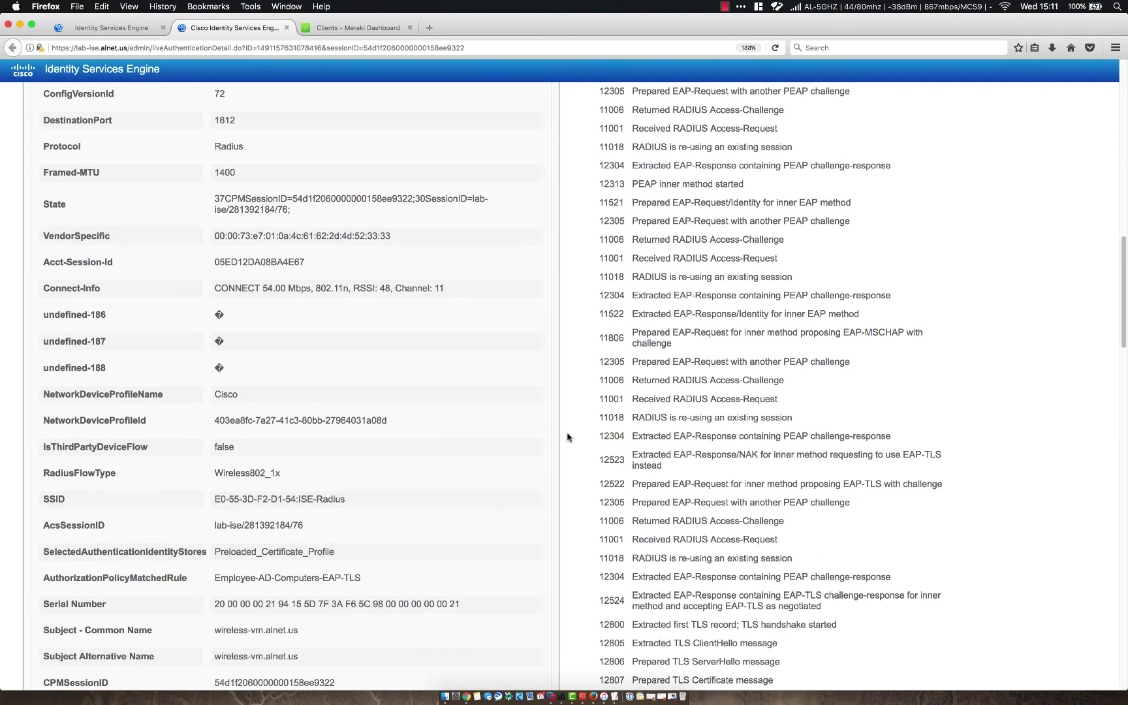
pyautogui.scroll(-2, 567, 438)
pyautogui.moveTo(214, 450); pyautogui.dragTo(333, 454)
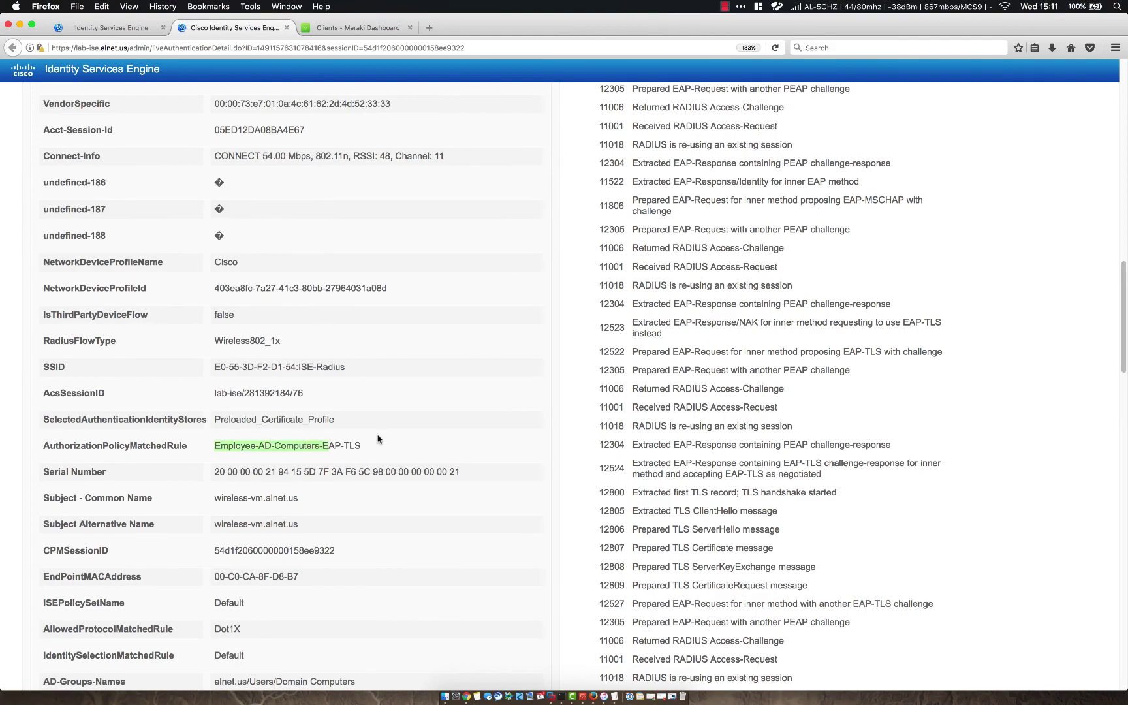
pyautogui.click(392, 450)
# Step: Confirm the Filter-ID row returns TLS-Users for the machine session
pyautogui.scroll(-13, 546, 468)
pyautogui.scroll(-20, 547, 470)
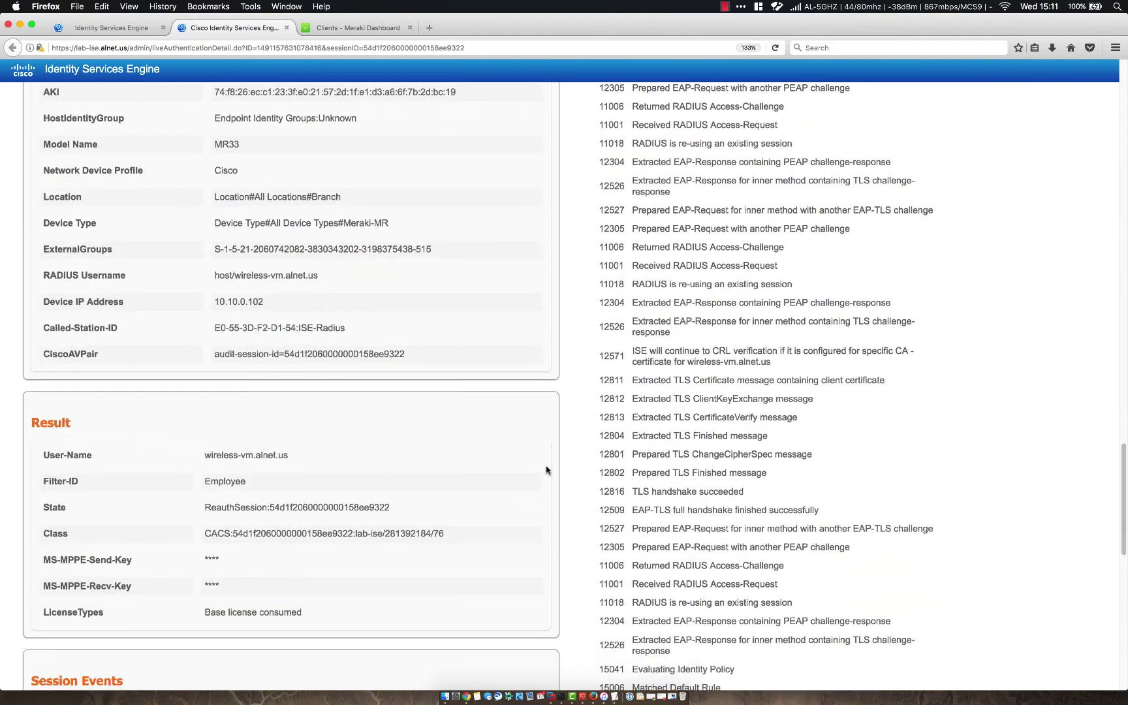
pyautogui.scroll(10, 526, 463)
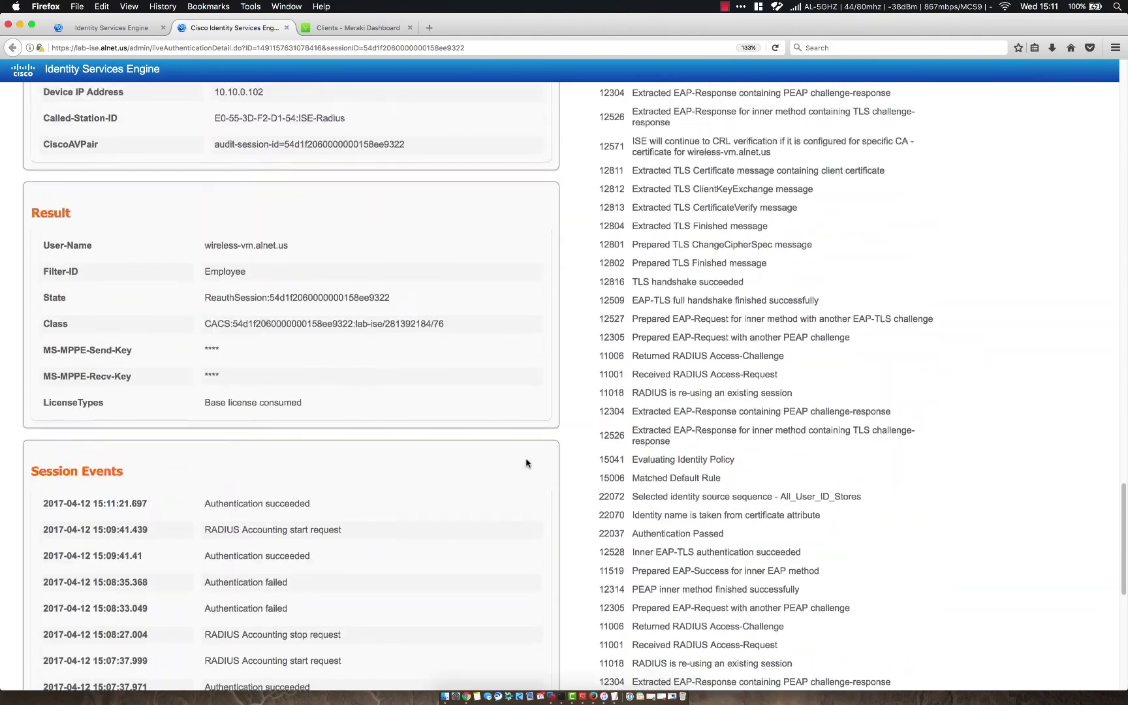
pyautogui.moveTo(205, 300); pyautogui.dragTo(327, 304)
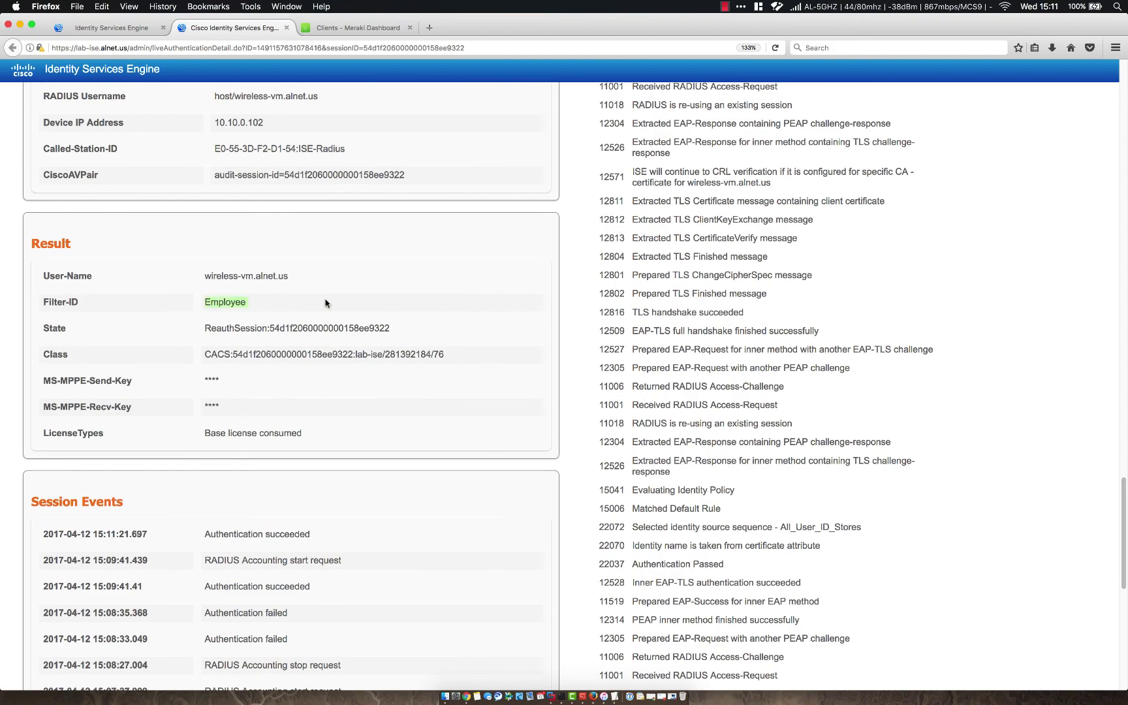
pyautogui.click(342, 302)
pyautogui.scroll(15, 588, 320)
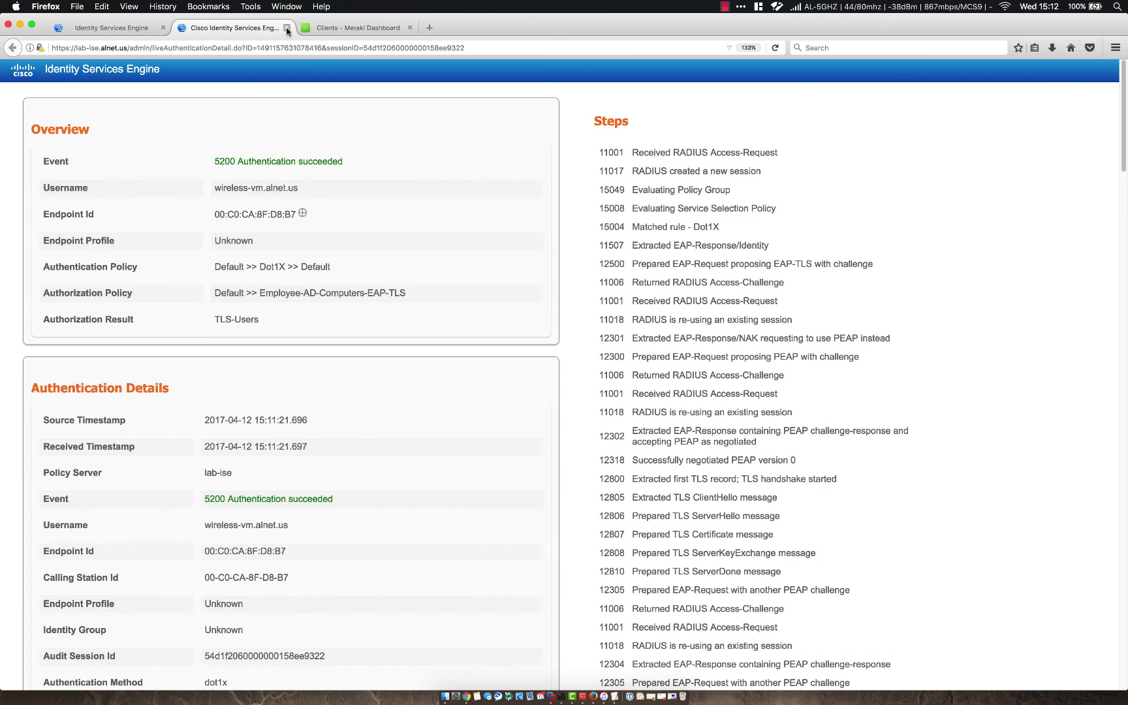
# Step: Dismiss the Windows VM lock screen and sign in with the user's password
pyautogui.click(552, 685)
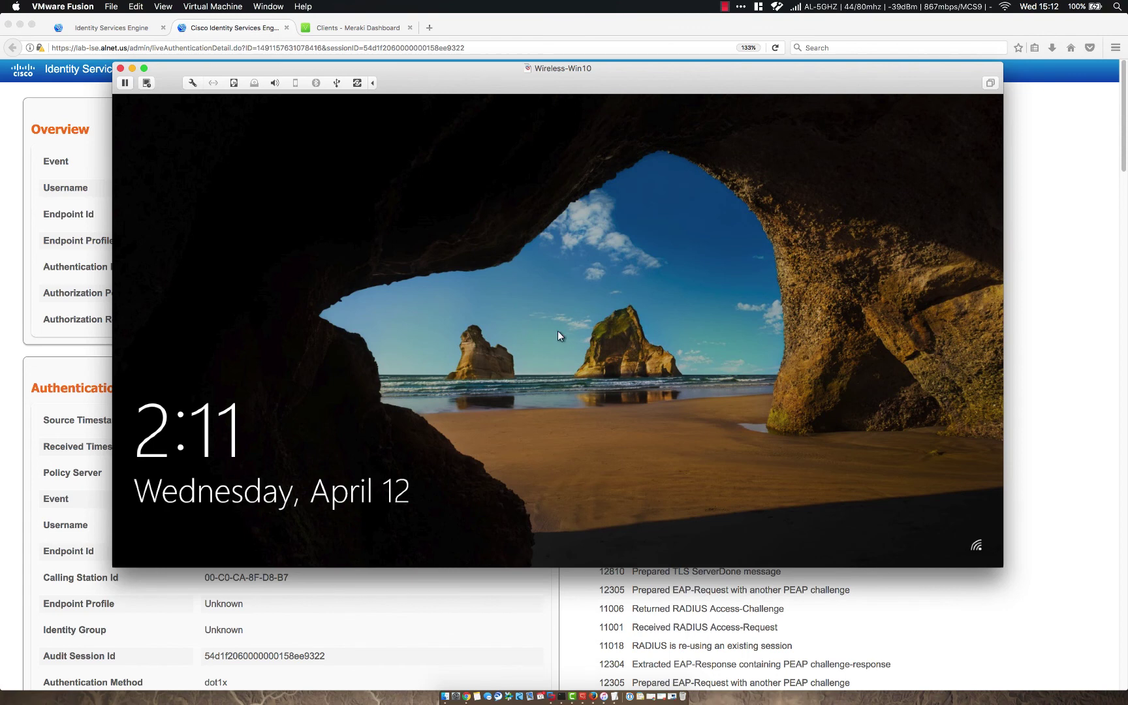
pyautogui.click(568, 341)
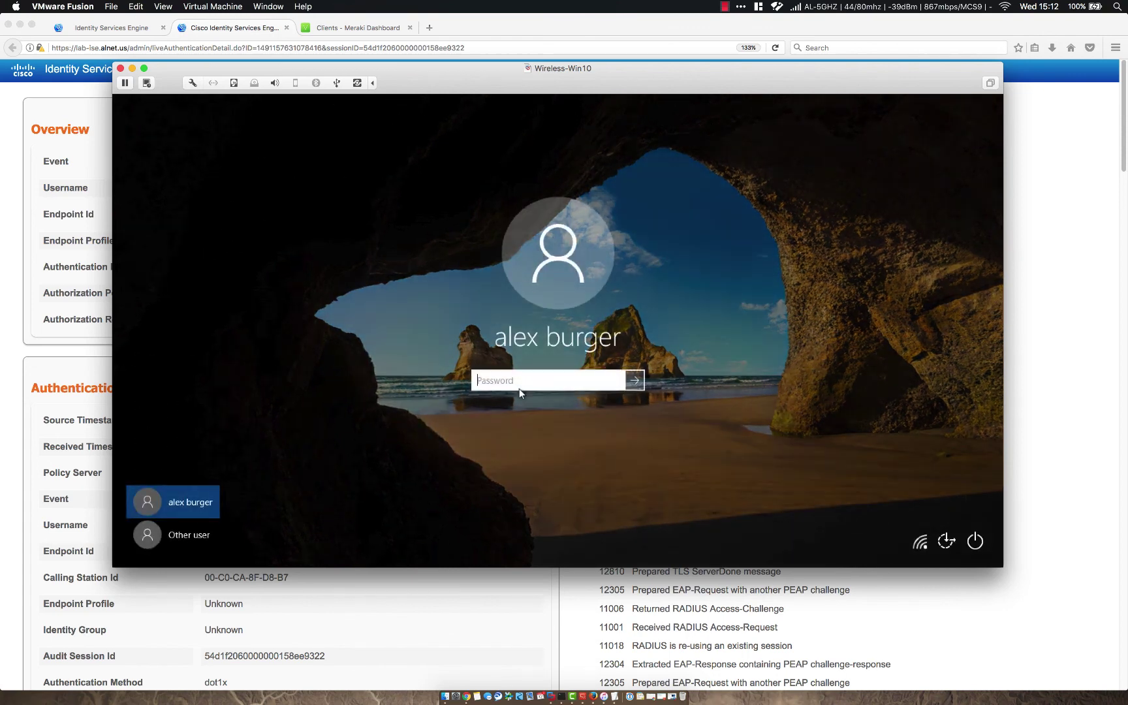
pyautogui.write('****')
pyautogui.press('Return')
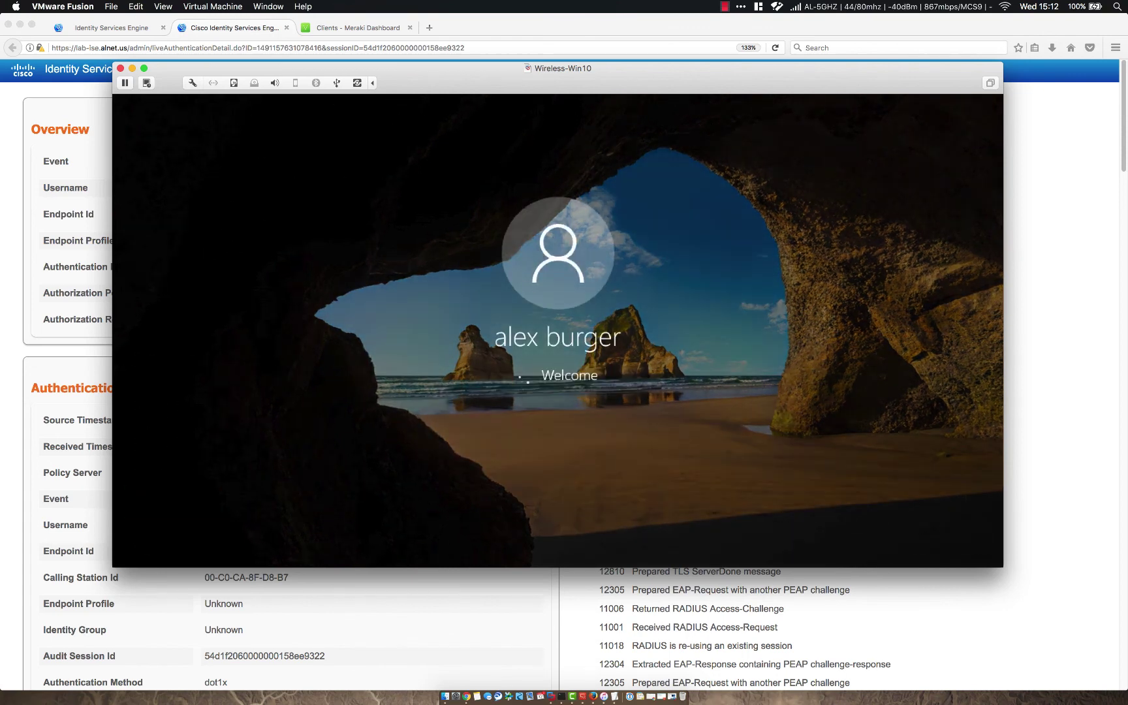